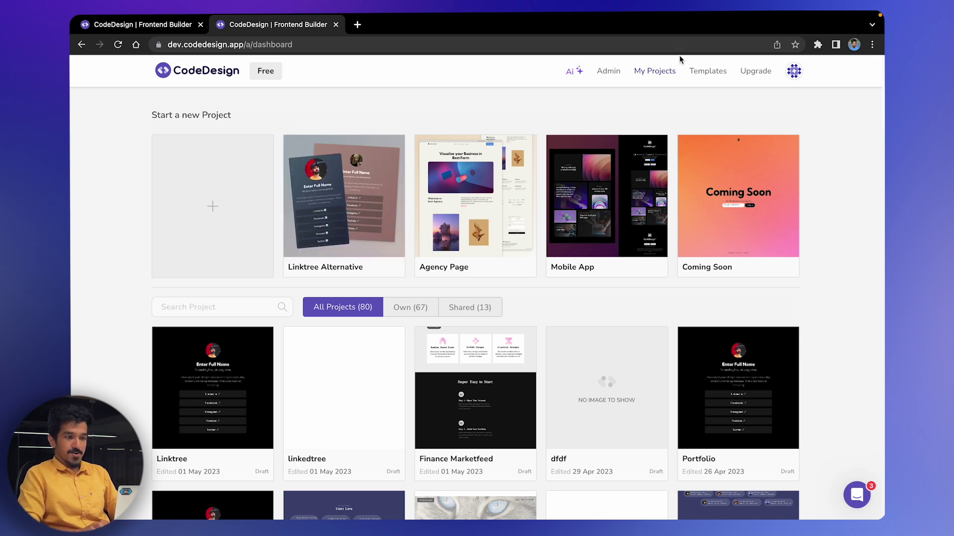
Step: Clone the Linktree Alternative template from the Templates library
{"action": "left_click", "coordinate": [707, 72]}
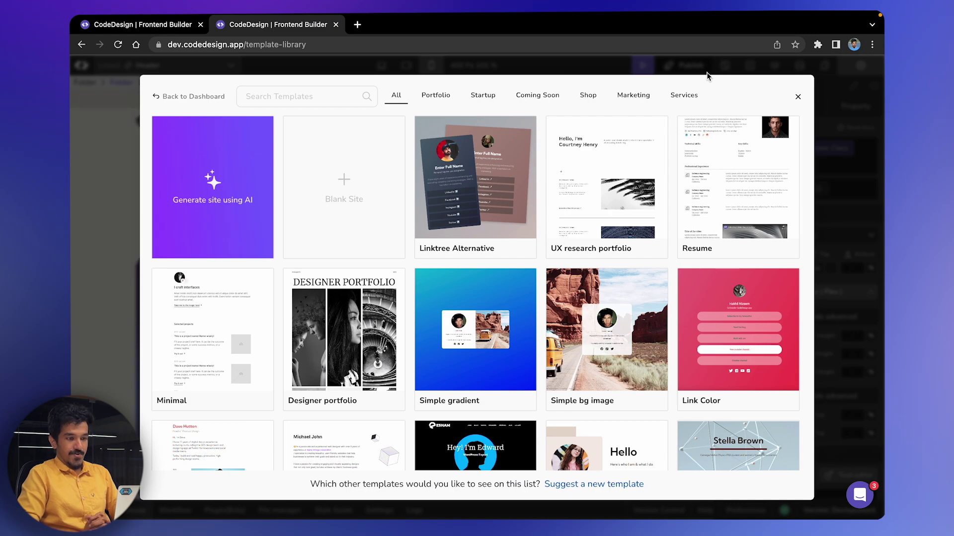
{"action": "scroll", "coordinate": [623, 212], "scroll_direction": "down", "scroll_amount": 10}
{"action": "scroll", "coordinate": [623, 212], "scroll_direction": "up", "scroll_amount": 10}
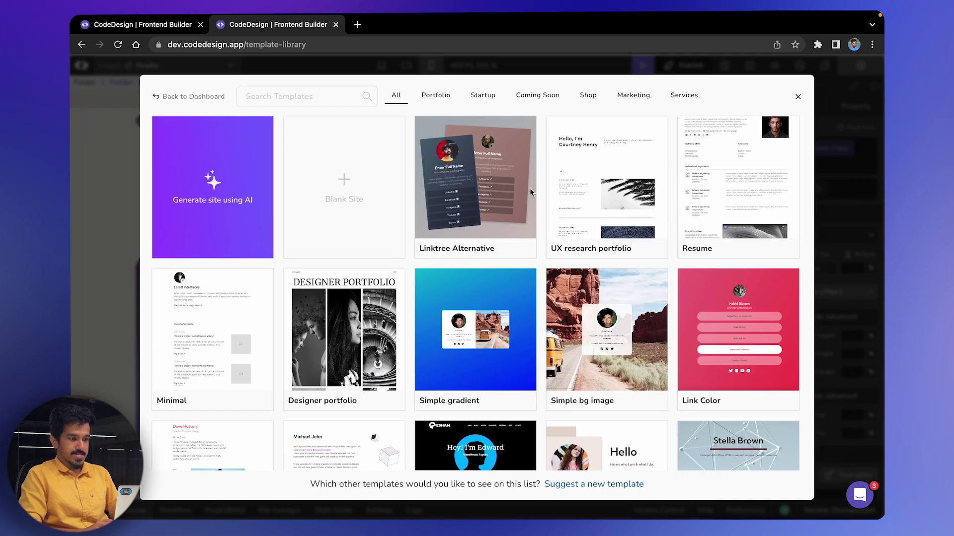
{"action": "mouse_move", "coordinate": [505, 163]}
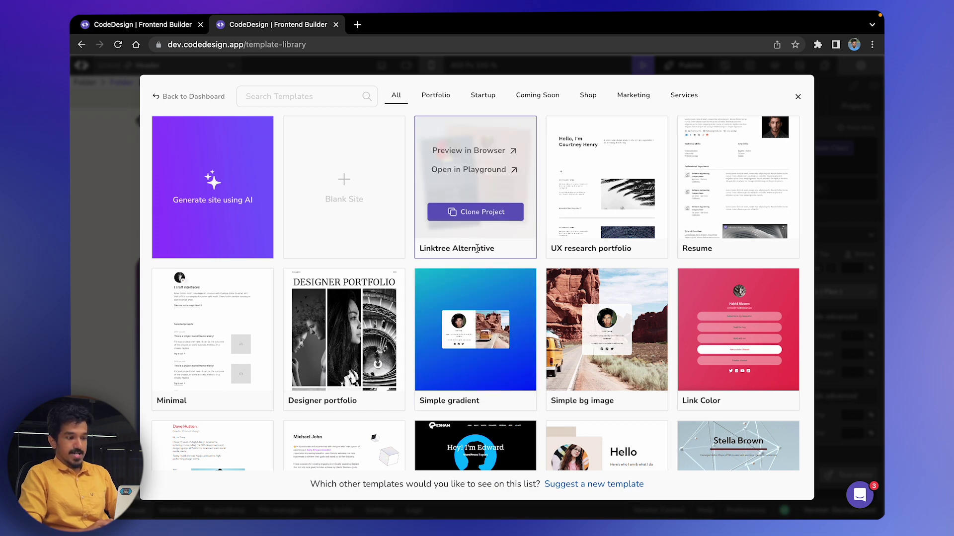
{"action": "left_click", "coordinate": [483, 219]}
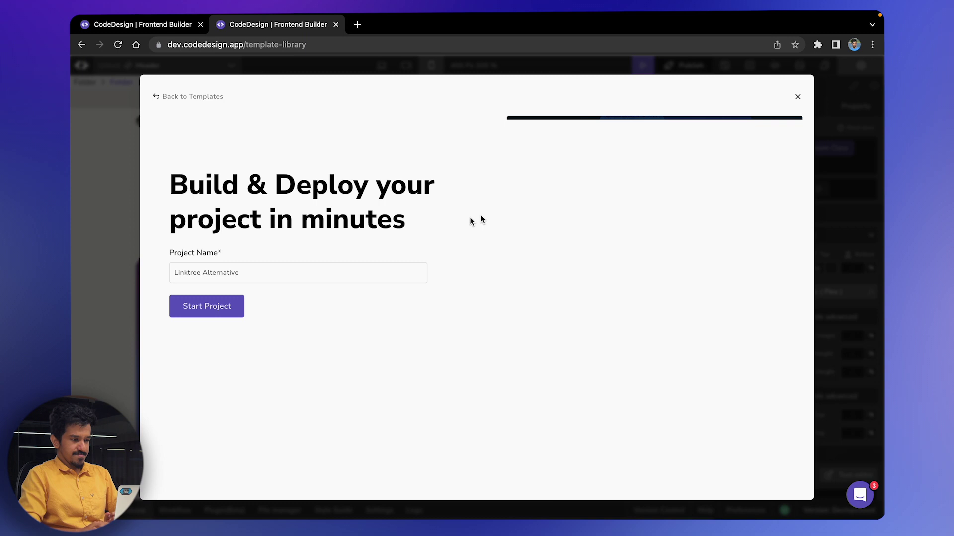
Step: Start the Linktree Alternative project, then switch to the blank project's browser tab
{"action": "left_click", "coordinate": [232, 305]}
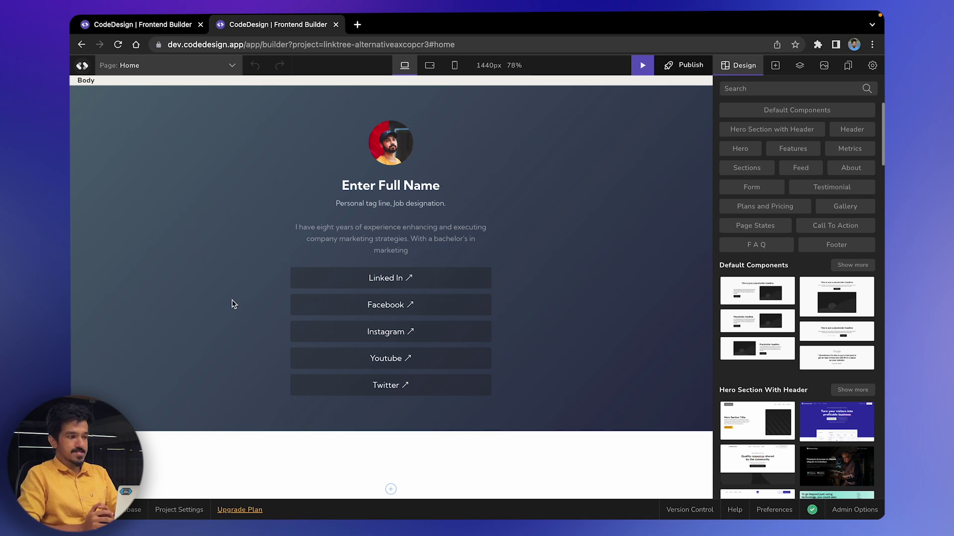
{"action": "left_click", "coordinate": [154, 30]}
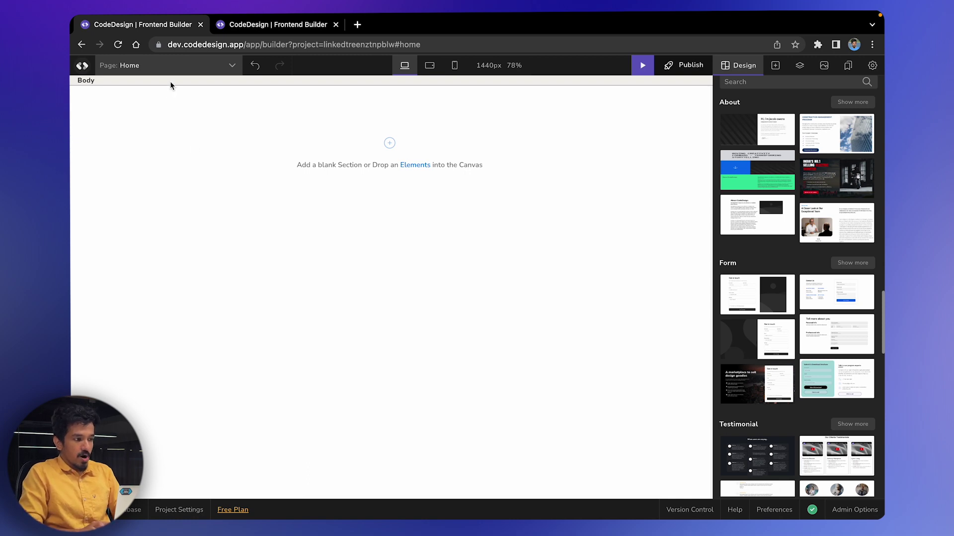
Step: Review the page list, tablet, mobile and desktop previews, and the Publish panel
{"action": "left_click", "coordinate": [182, 68]}
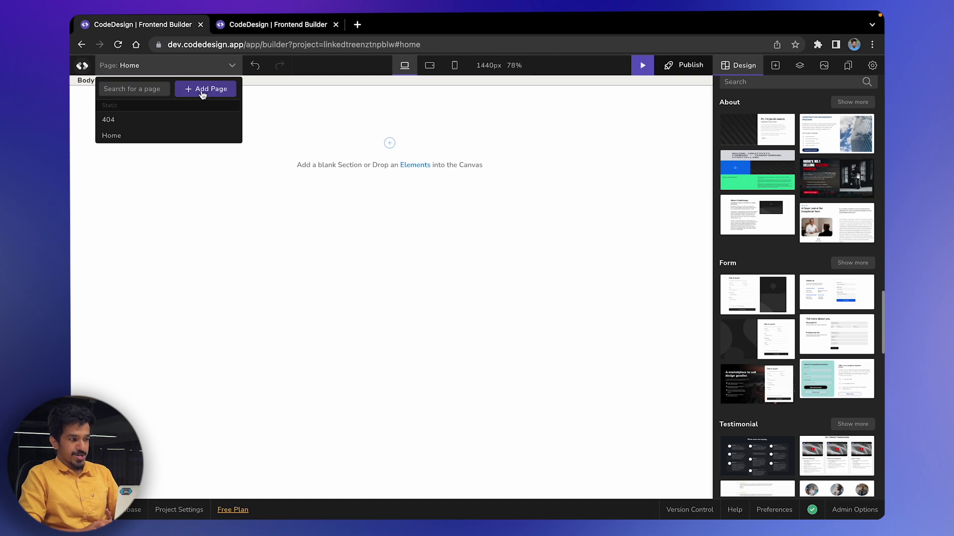
{"action": "left_click", "coordinate": [291, 93]}
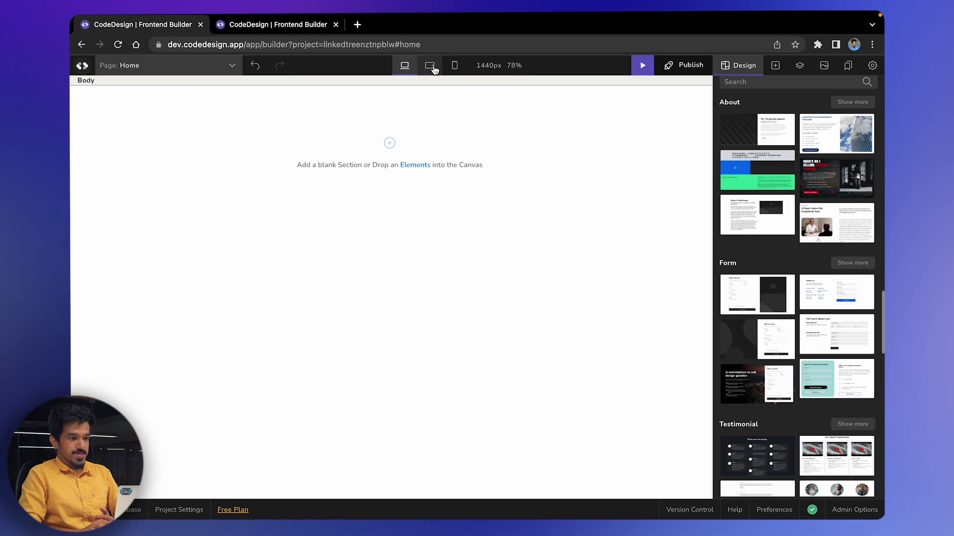
{"action": "left_click", "coordinate": [426, 68]}
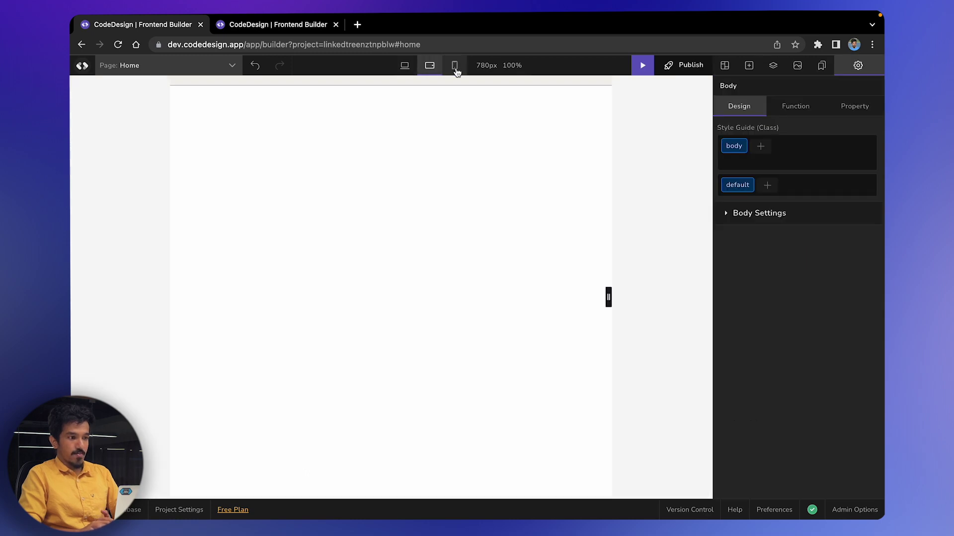
{"action": "left_click", "coordinate": [455, 70]}
{"action": "left_click", "coordinate": [430, 68]}
{"action": "left_click", "coordinate": [412, 71]}
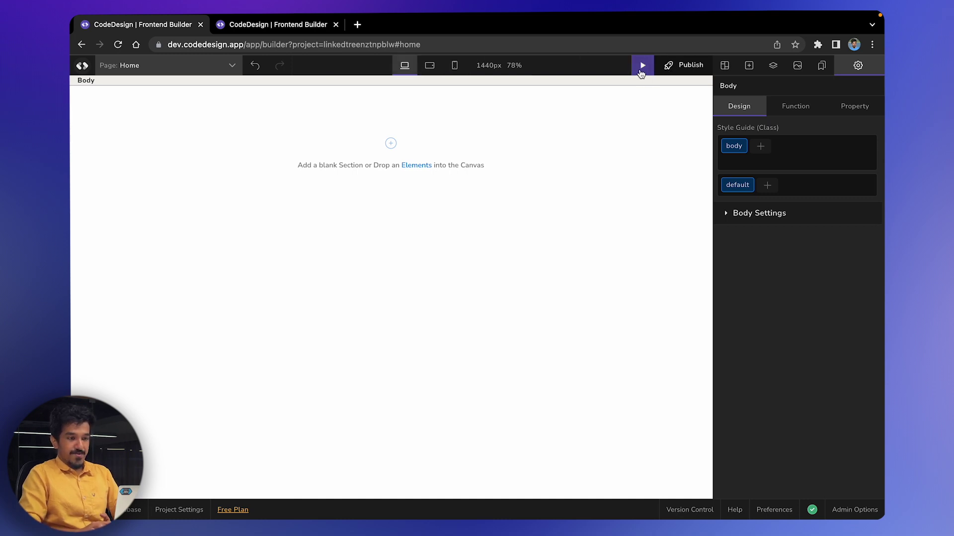
{"action": "left_click", "coordinate": [694, 69]}
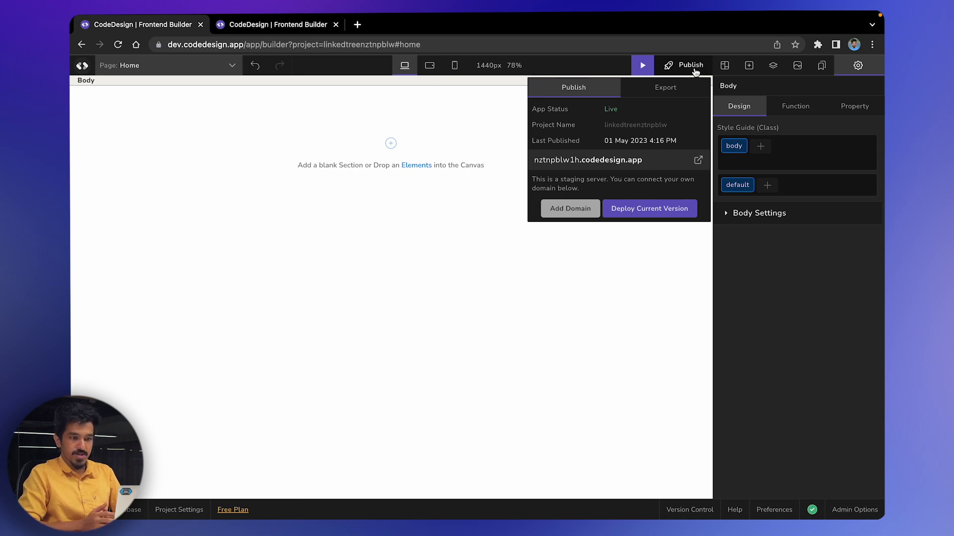
{"action": "left_click", "coordinate": [794, 261]}
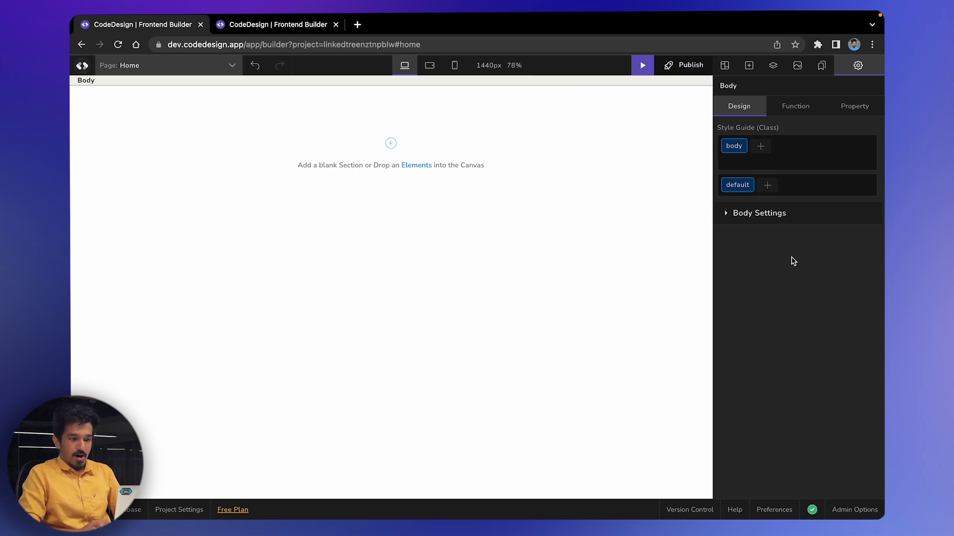
Step: Drop the first default hero component onto the canvas, then delete it
{"action": "left_click", "coordinate": [724, 67]}
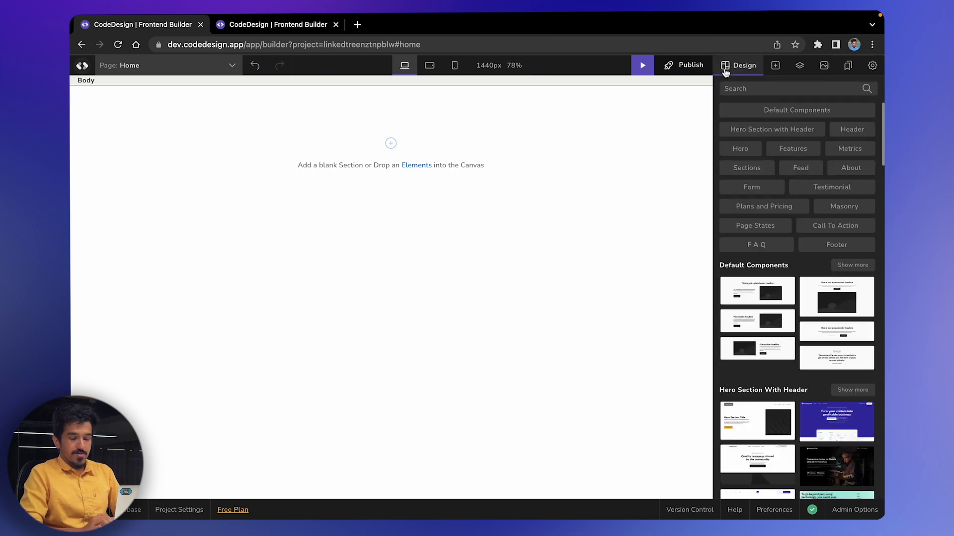
{"action": "left_click", "coordinate": [743, 85]}
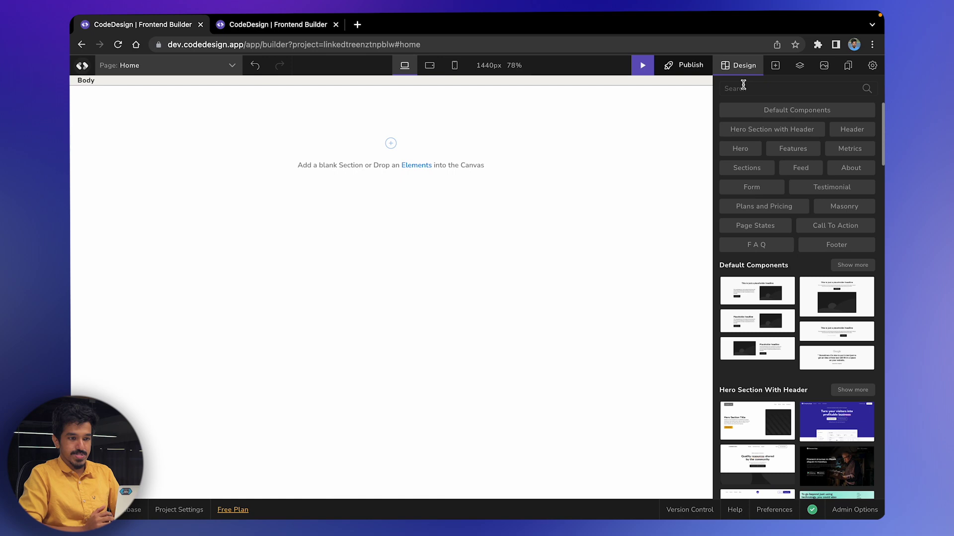
{"action": "scroll", "coordinate": [795, 329], "scroll_direction": "down", "scroll_amount": 10}
{"action": "scroll", "coordinate": [795, 329], "scroll_direction": "up", "scroll_amount": 10}
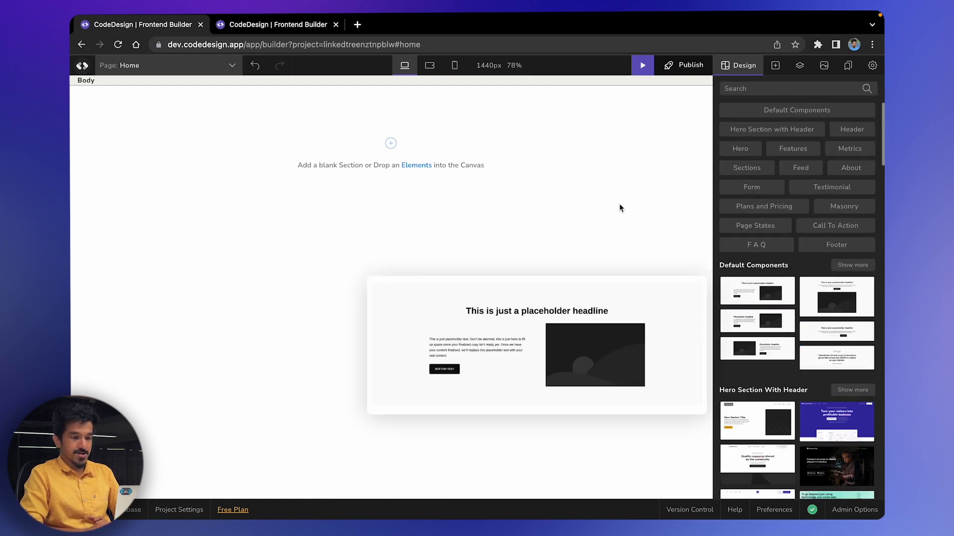
{"action": "mouse_move", "coordinate": [754, 297]}
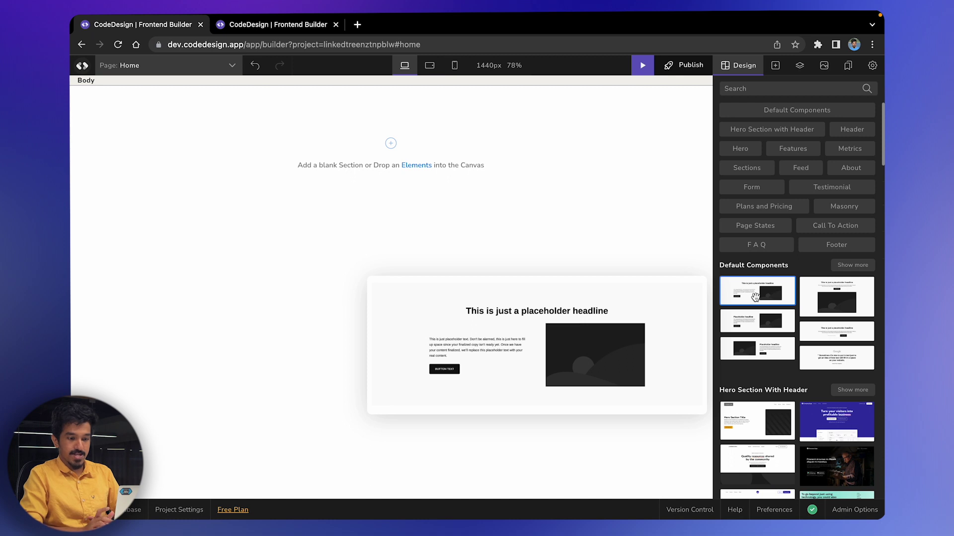
{"action": "left_click_drag", "start_coordinate": [754, 297], "coordinate": [500, 169]}
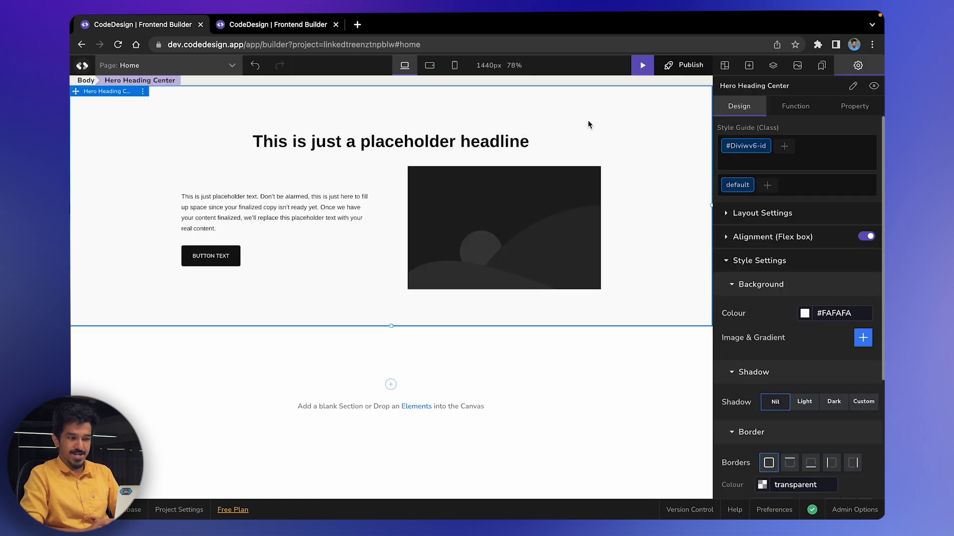
{"action": "key", "text": "Delete"}
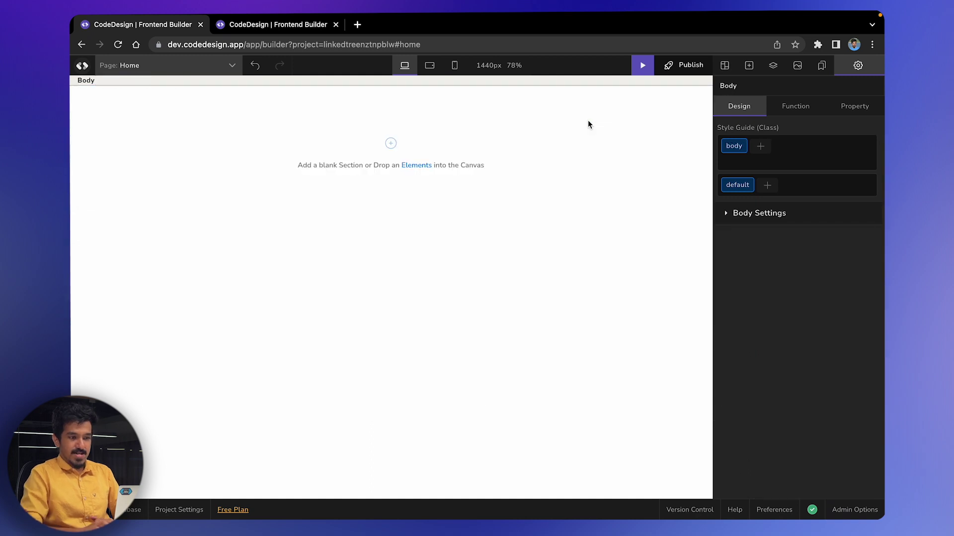
{"action": "left_click", "coordinate": [724, 65]}
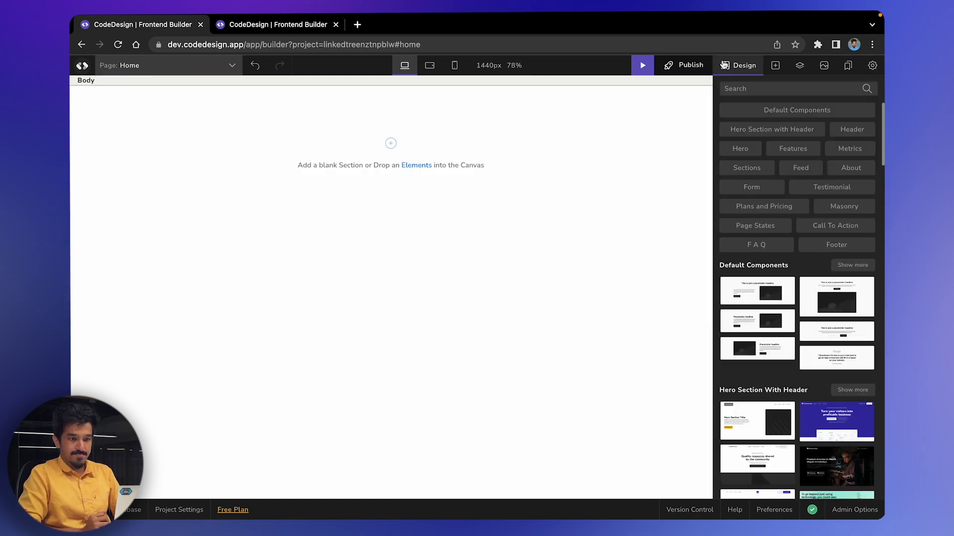
Step: Add a trial horizontal flex section from the building elements, then delete it
{"action": "left_click", "coordinate": [775, 65]}
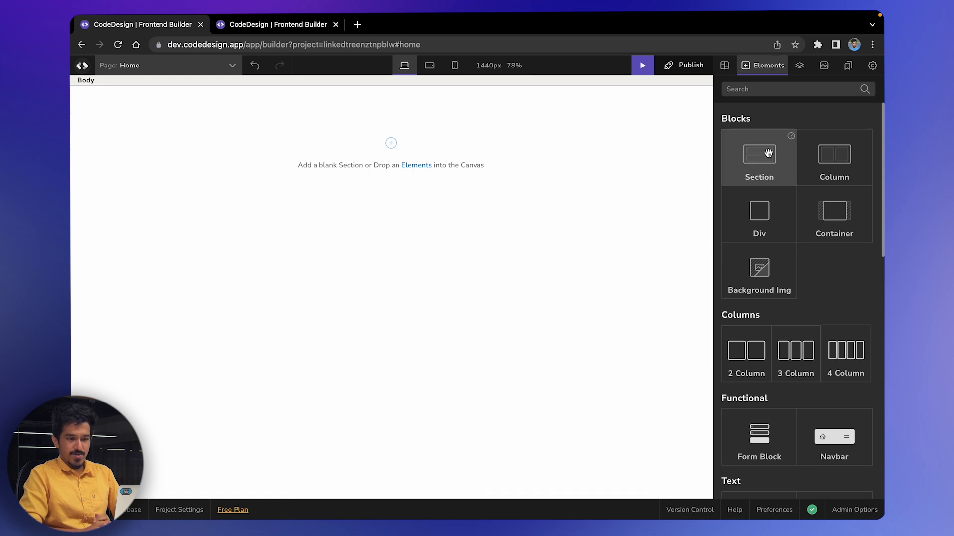
{"action": "scroll", "coordinate": [768, 156], "scroll_direction": "down", "scroll_amount": 10}
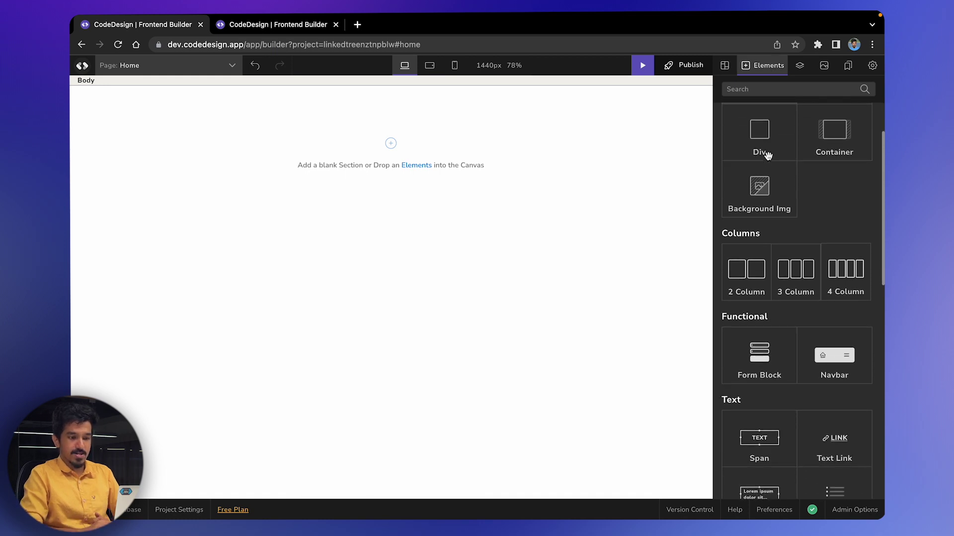
{"action": "scroll", "coordinate": [763, 161], "scroll_direction": "down", "scroll_amount": 4}
{"action": "scroll", "coordinate": [762, 183], "scroll_direction": "up", "scroll_amount": 15}
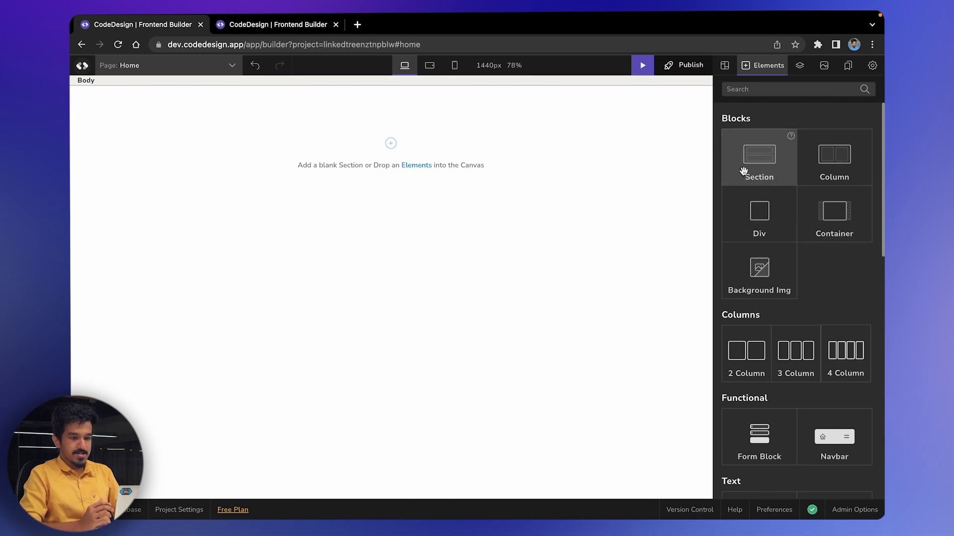
{"action": "left_click_drag", "start_coordinate": [758, 164], "coordinate": [585, 160]}
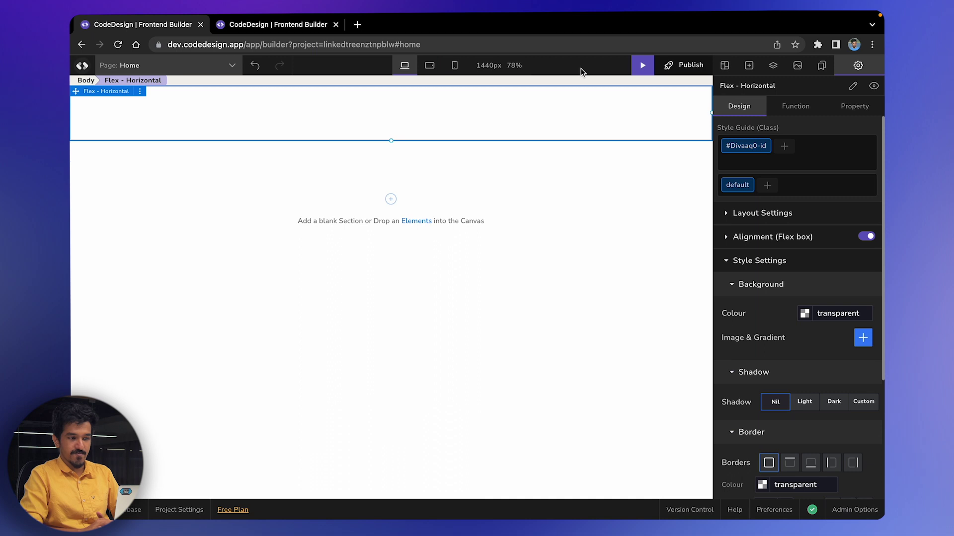
{"action": "key", "text": "Delete"}
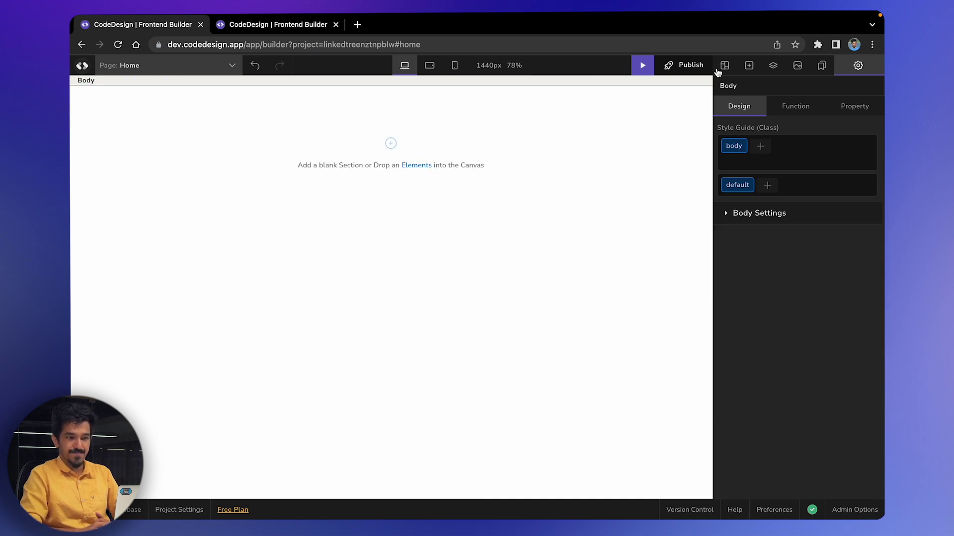
Step: Browse layers, assets, presets and body settings, check the Linktree tab, then show Elements
{"action": "left_click", "coordinate": [773, 70]}
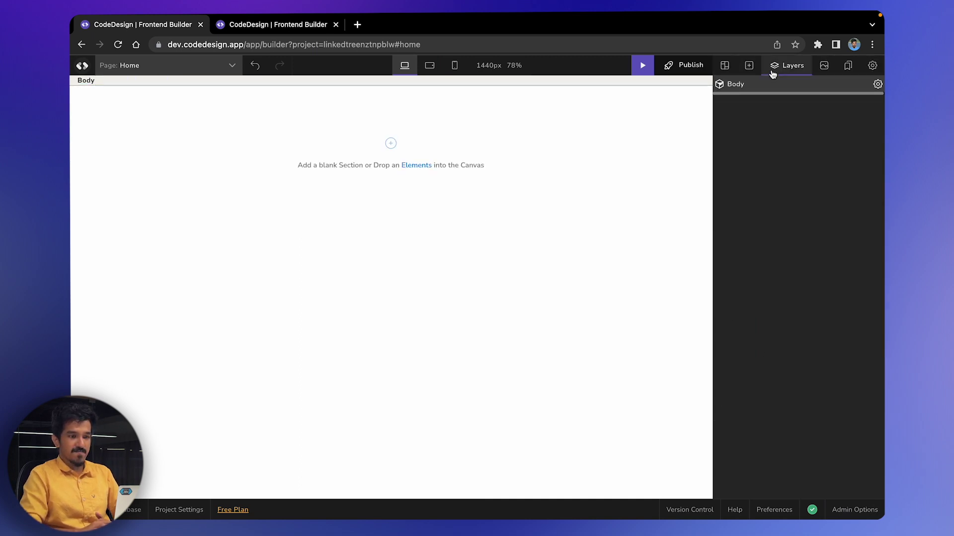
{"action": "left_click", "coordinate": [824, 71]}
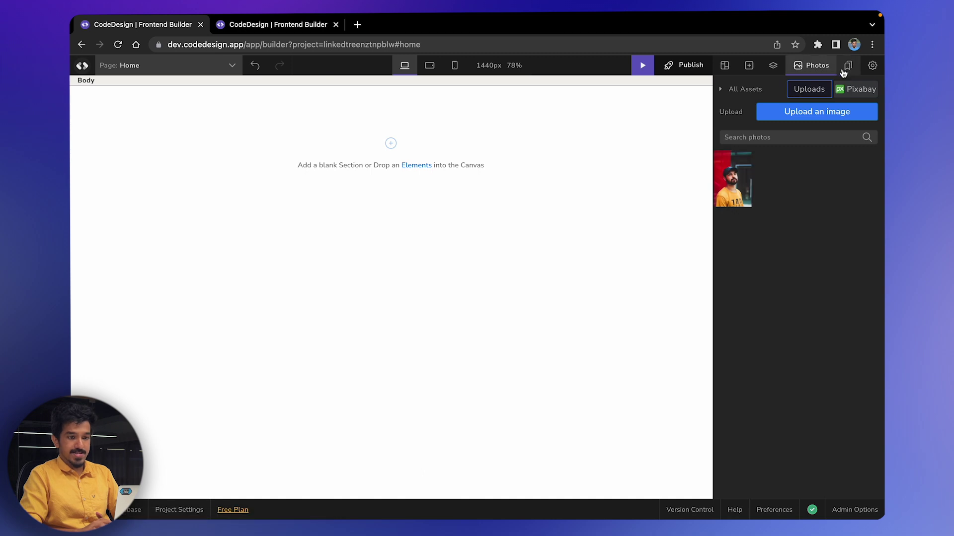
{"action": "left_click", "coordinate": [848, 71]}
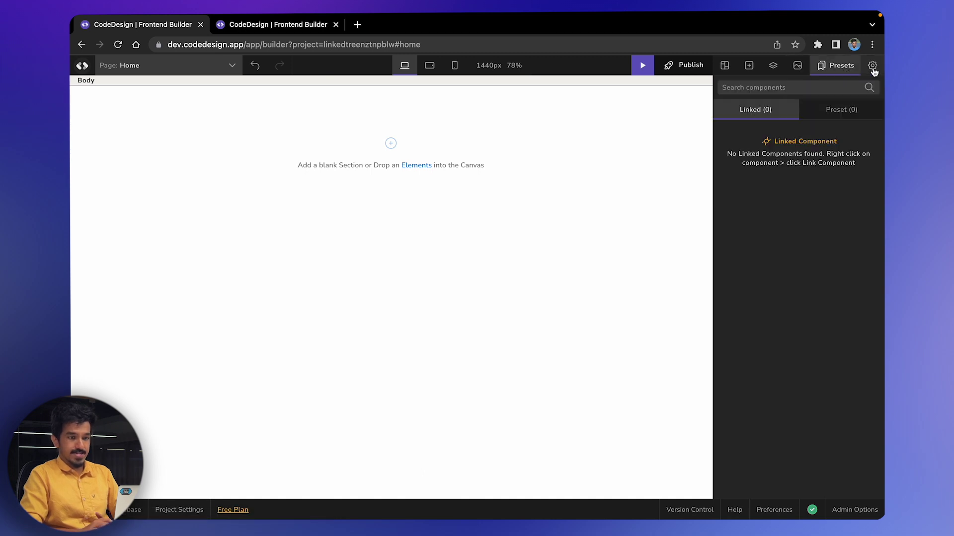
{"action": "left_click", "coordinate": [873, 71]}
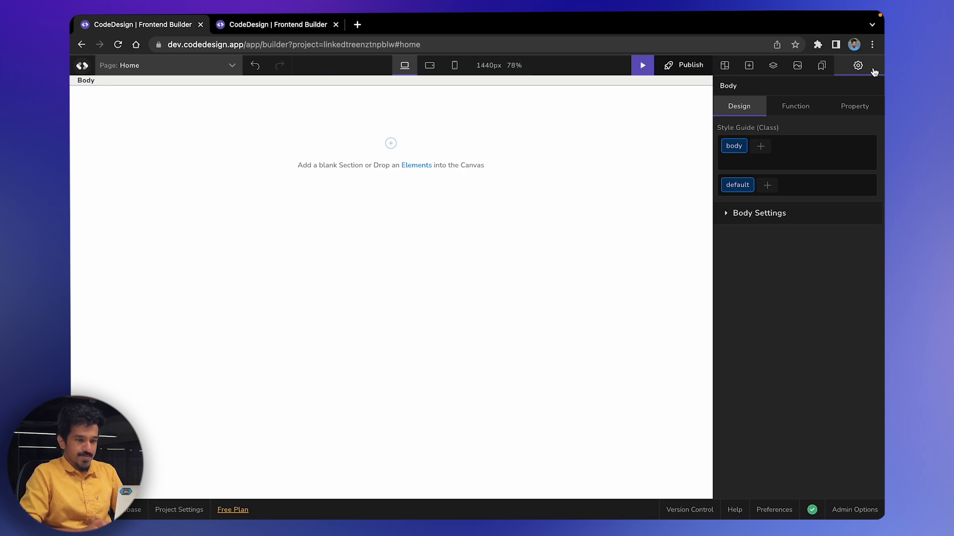
{"action": "left_click", "coordinate": [285, 30]}
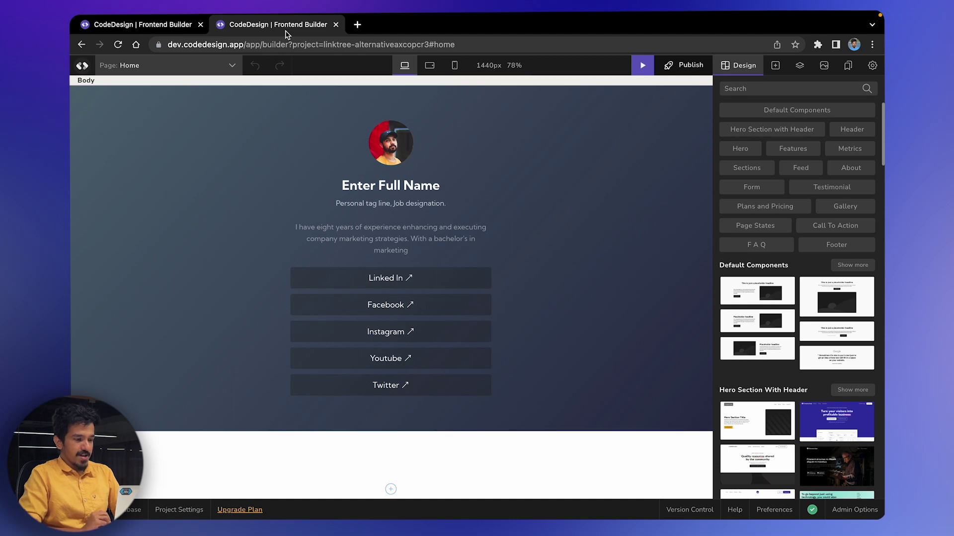
{"action": "left_click", "coordinate": [170, 27]}
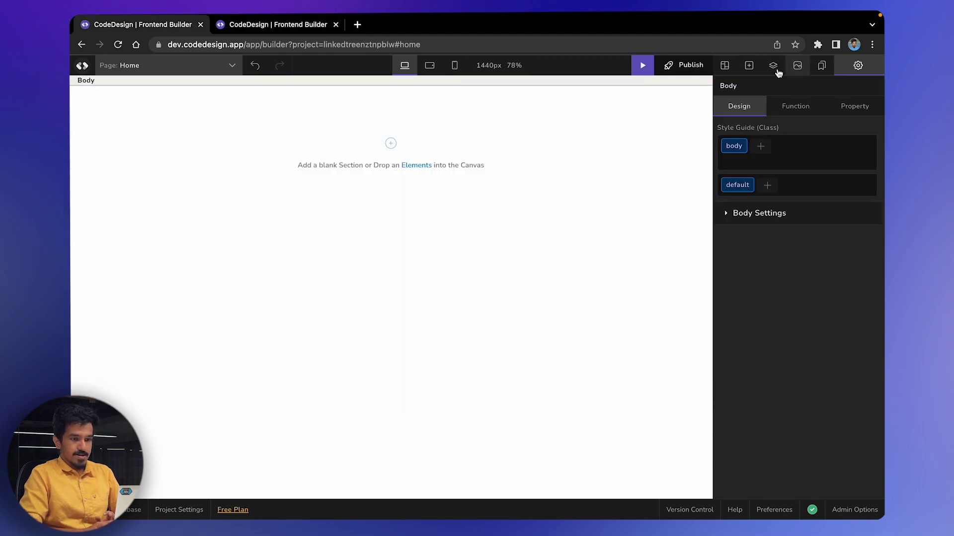
{"action": "left_click", "coordinate": [748, 66]}
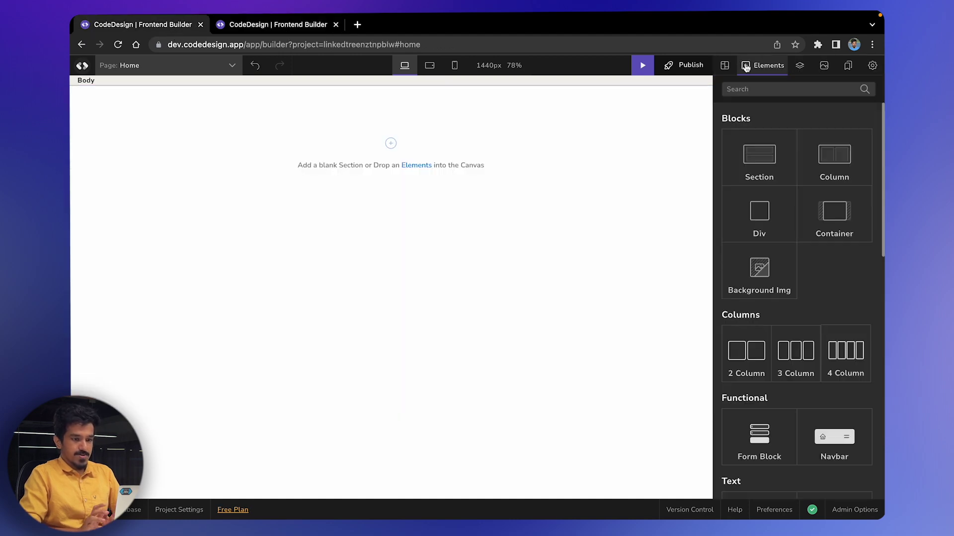
Step: Insert a Flex - Horizontal section at the top of the Home page and select it
{"action": "left_click", "coordinate": [759, 157]}
{"action": "left_click", "coordinate": [582, 156]}
{"action": "left_click", "coordinate": [575, 115]}
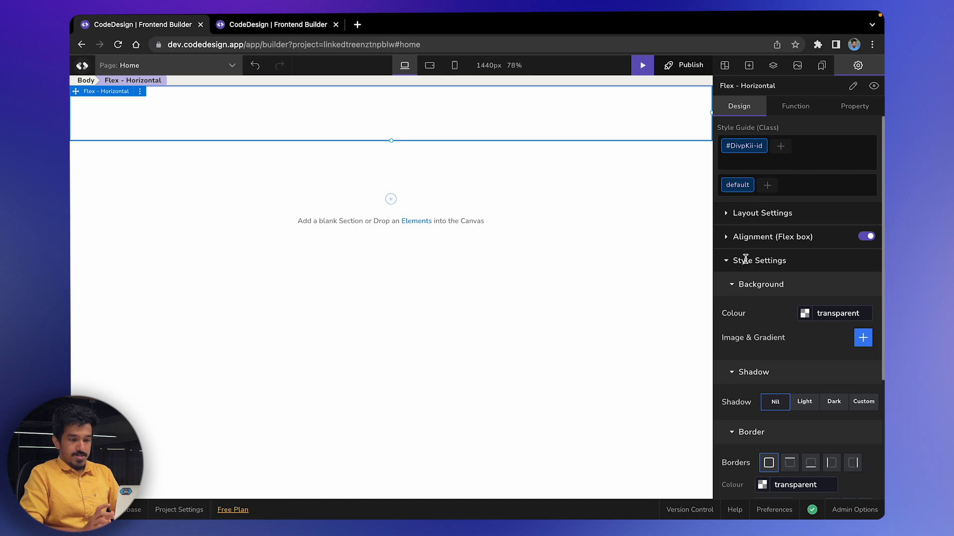
Step: Set the section background to pale pink #fadfe389 with alpha 54
{"action": "left_click", "coordinate": [805, 314]}
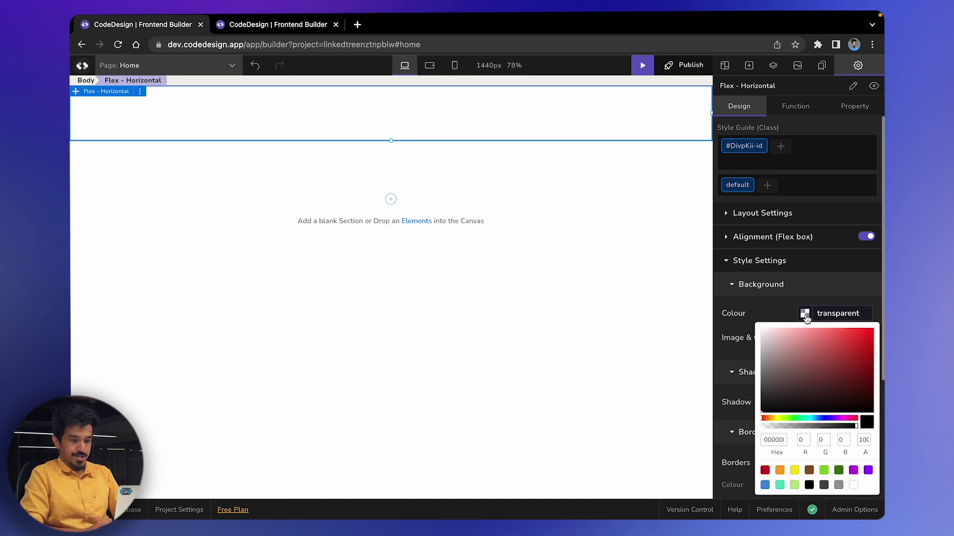
{"action": "left_click", "coordinate": [776, 330]}
{"action": "left_click", "coordinate": [802, 426]}
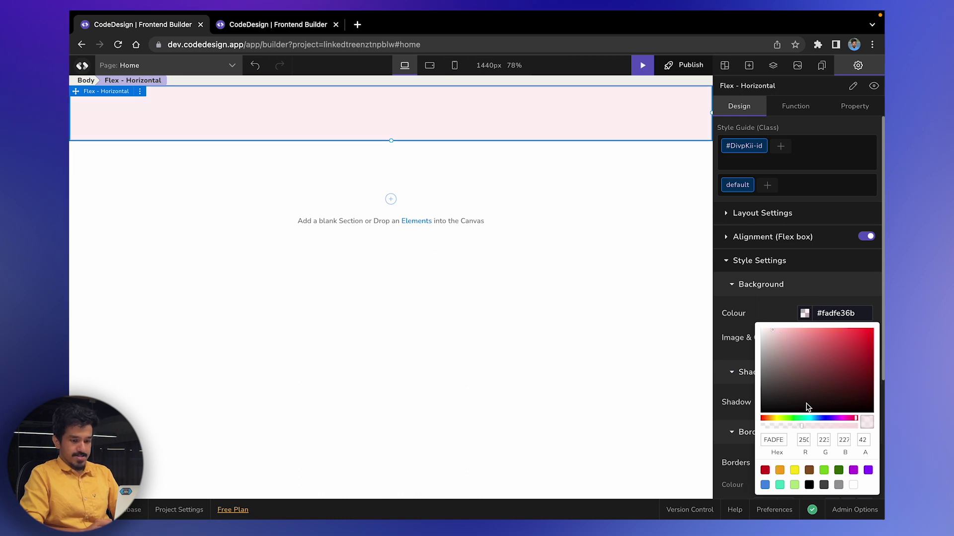
{"action": "left_click", "coordinate": [813, 425]}
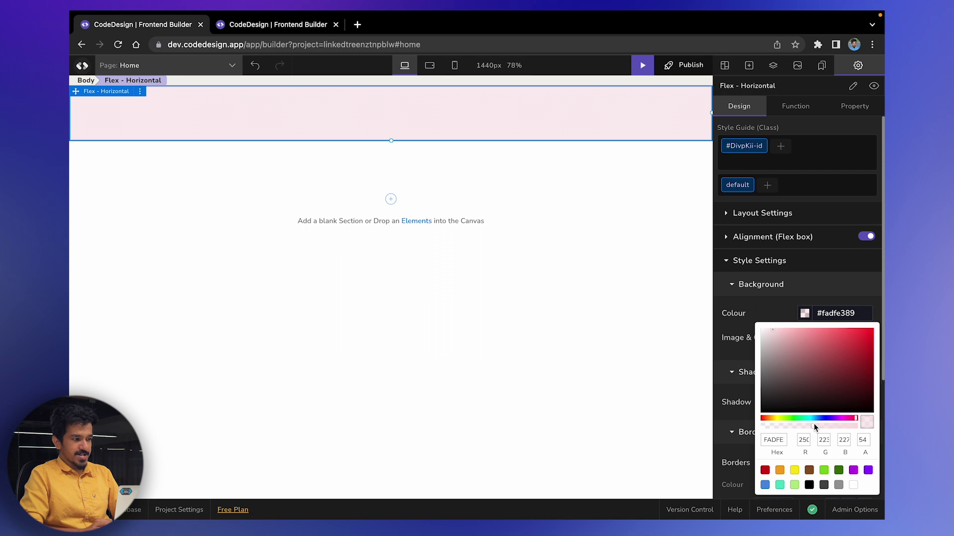
{"action": "left_click", "coordinate": [748, 316]}
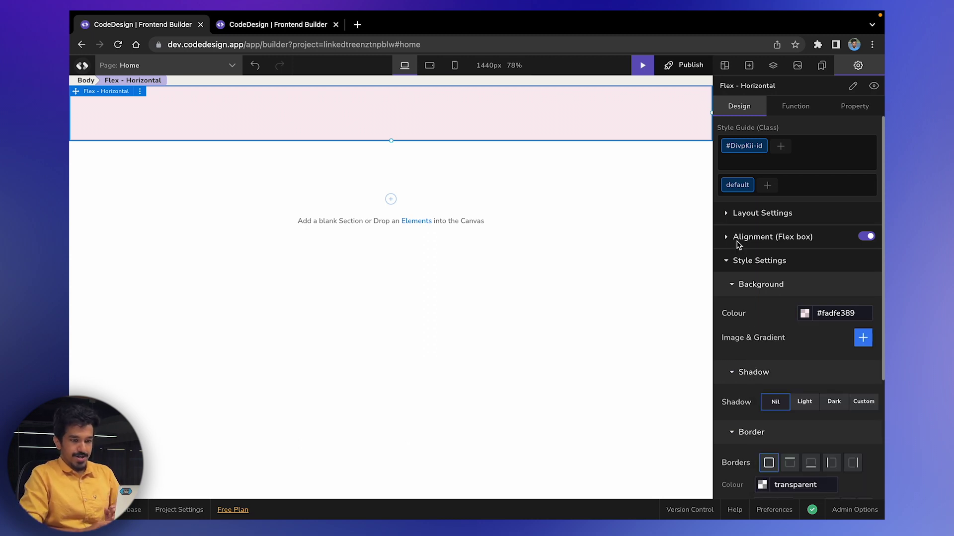
Step: Set the section's height to 100 vh in Layout Settings
{"action": "left_click", "coordinate": [749, 209]}
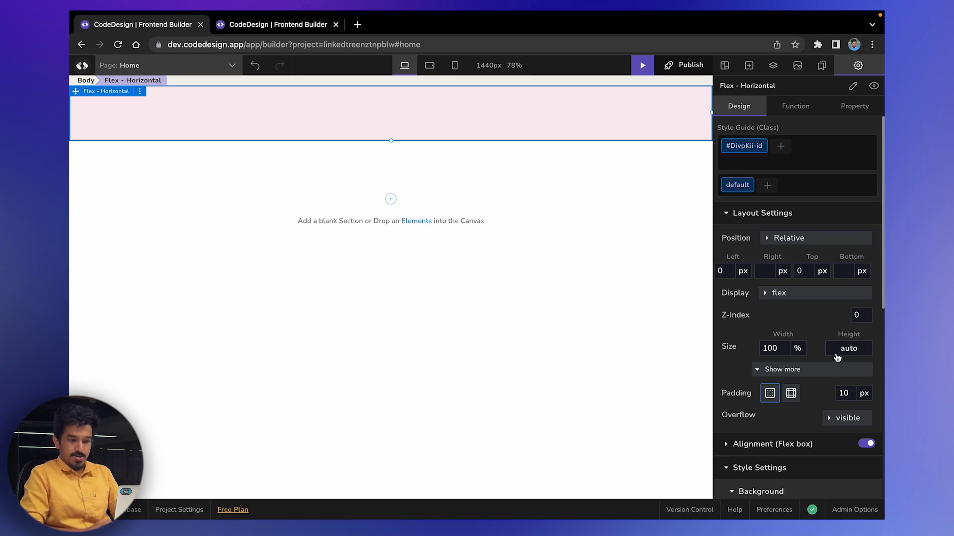
{"action": "left_click", "coordinate": [729, 214]}
{"action": "left_click", "coordinate": [736, 216]}
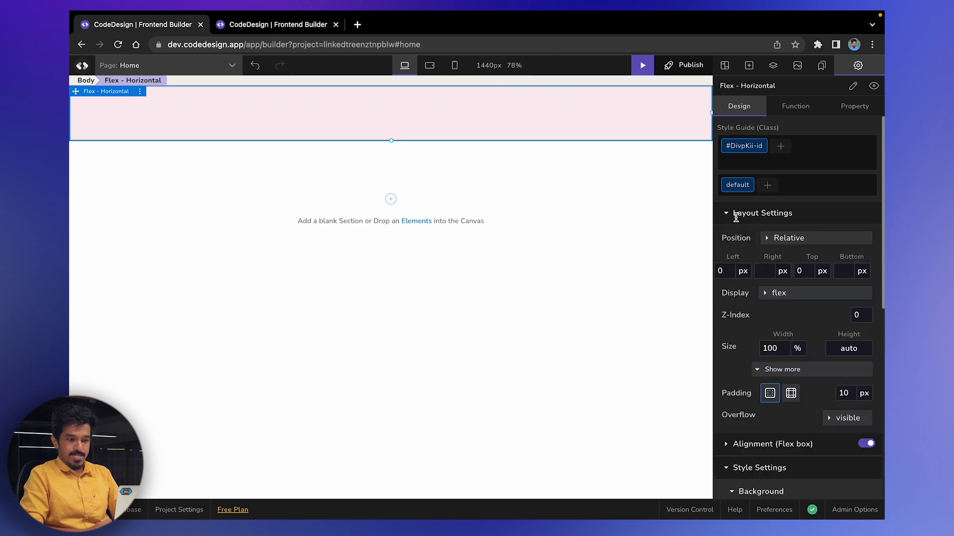
{"action": "left_click", "coordinate": [848, 353]}
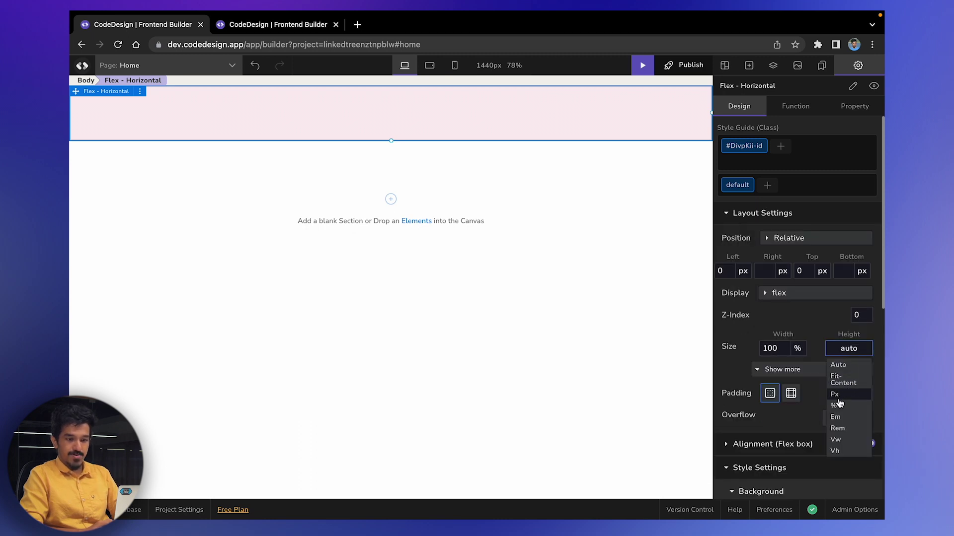
{"action": "left_click", "coordinate": [835, 450]}
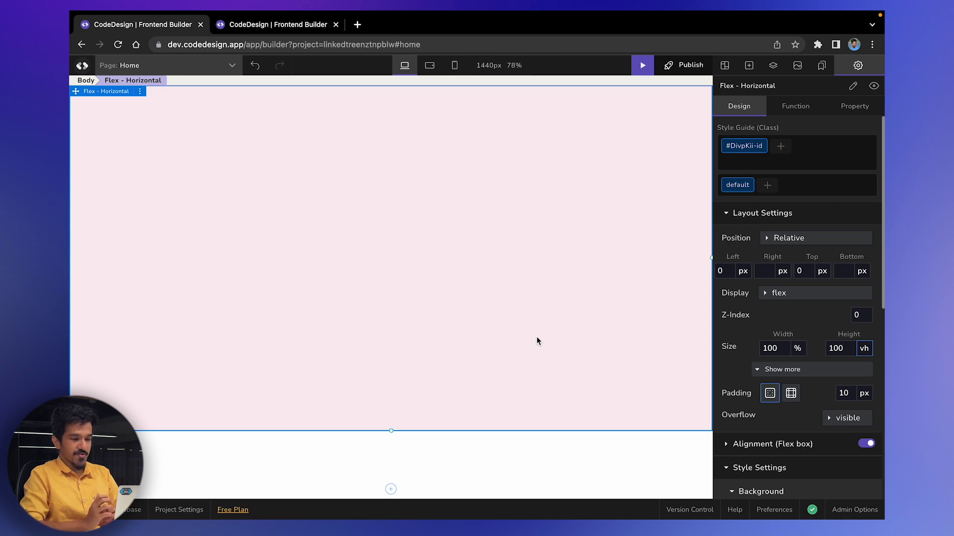
{"action": "left_click", "coordinate": [320, 30]}
Step: Drop a second Flex - Horizontal box inside the pink section and expand its Layout Settings
{"action": "left_click", "coordinate": [189, 31]}
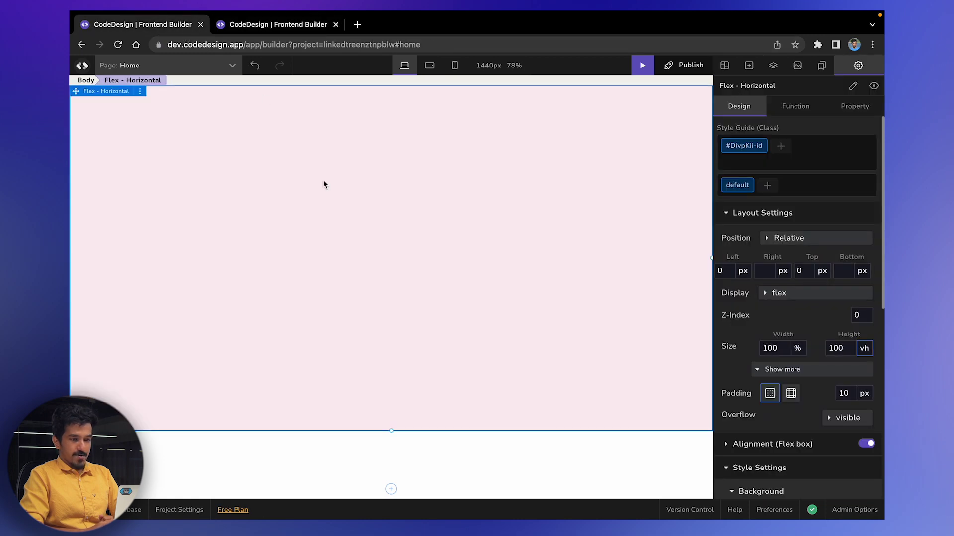
{"action": "left_click", "coordinate": [749, 65]}
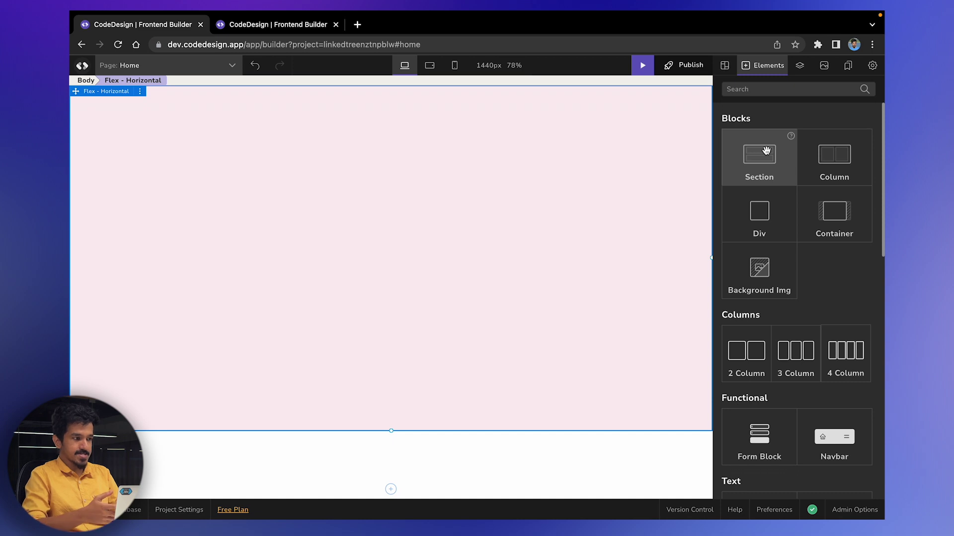
{"action": "left_click_drag", "start_coordinate": [765, 153], "coordinate": [345, 98]}
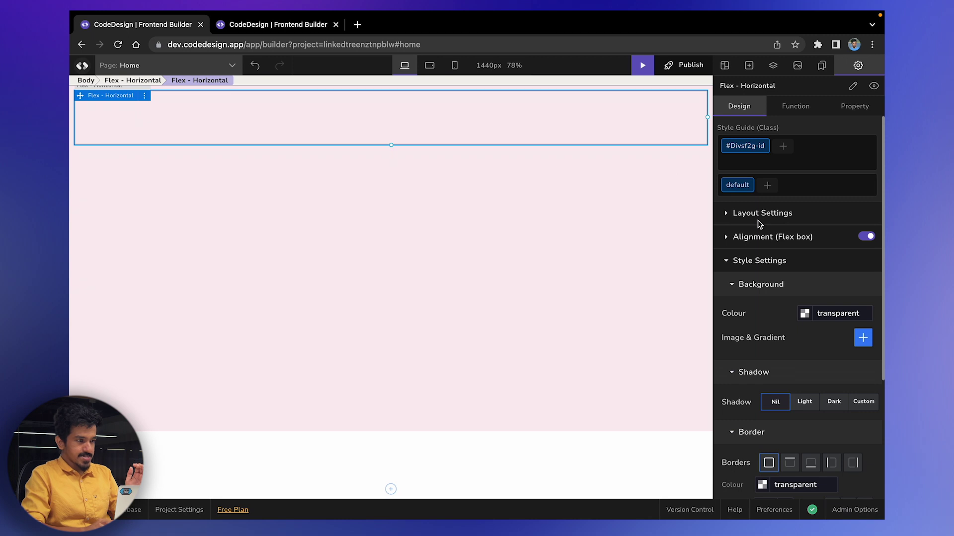
{"action": "left_click", "coordinate": [302, 31]}
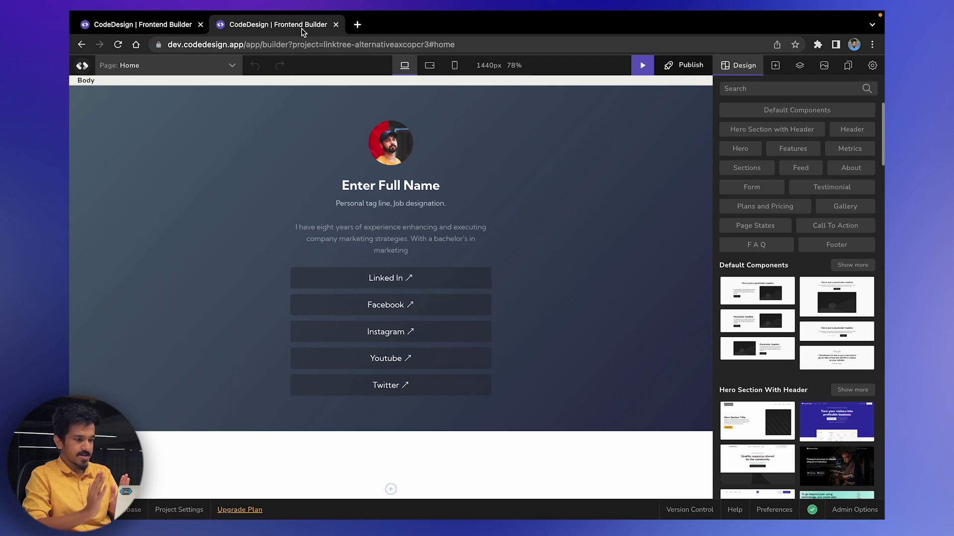
{"action": "left_click", "coordinate": [114, 25]}
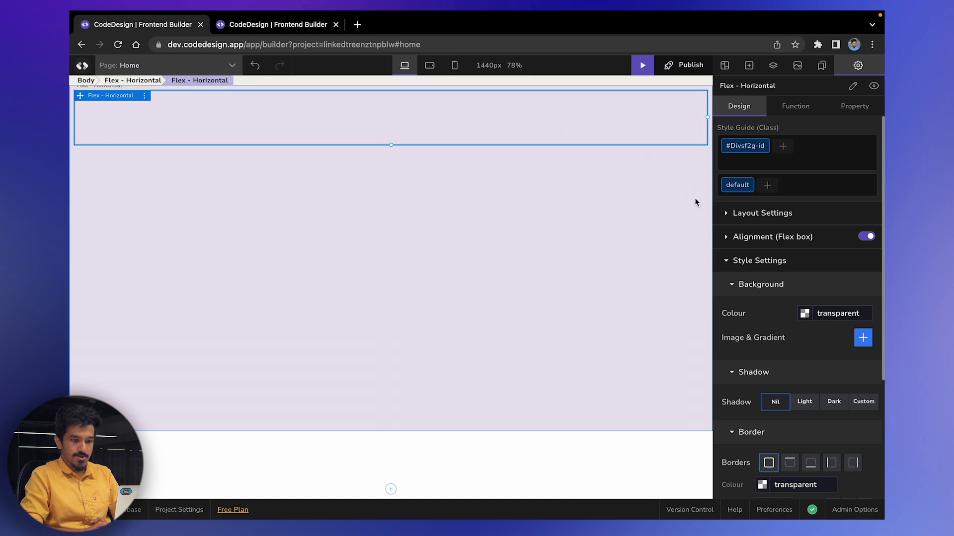
{"action": "left_click", "coordinate": [788, 213]}
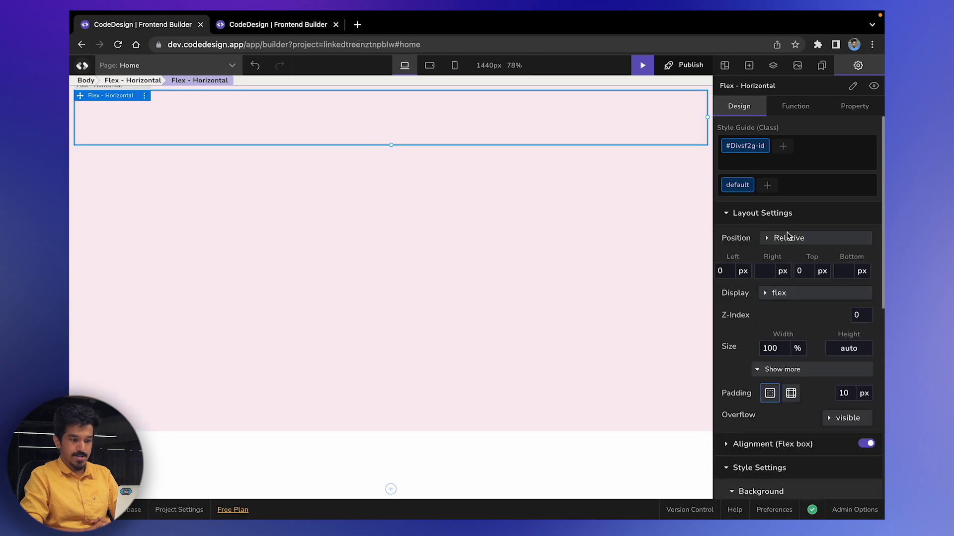
Step: Set the nested box's width to 450 px
{"action": "left_click", "coordinate": [773, 350]}
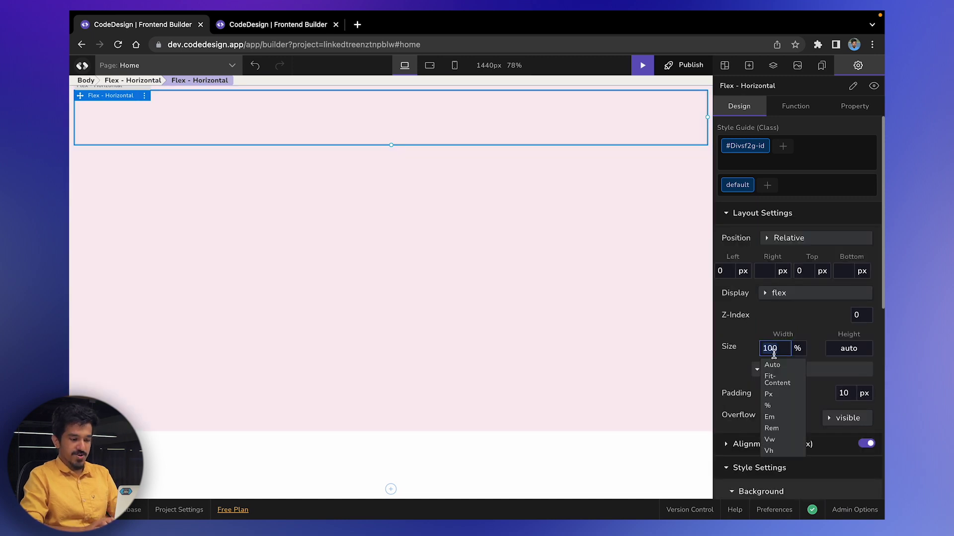
{"action": "type", "text": "45"}
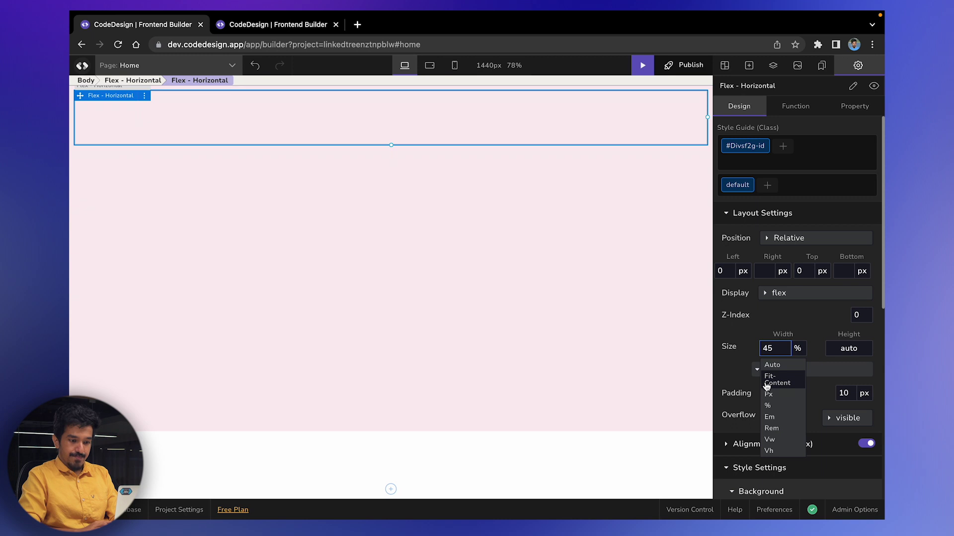
{"action": "left_click", "coordinate": [769, 396]}
{"action": "left_click", "coordinate": [773, 348]}
{"action": "key", "text": "BackSpace"}
{"action": "type", "text": "50"}
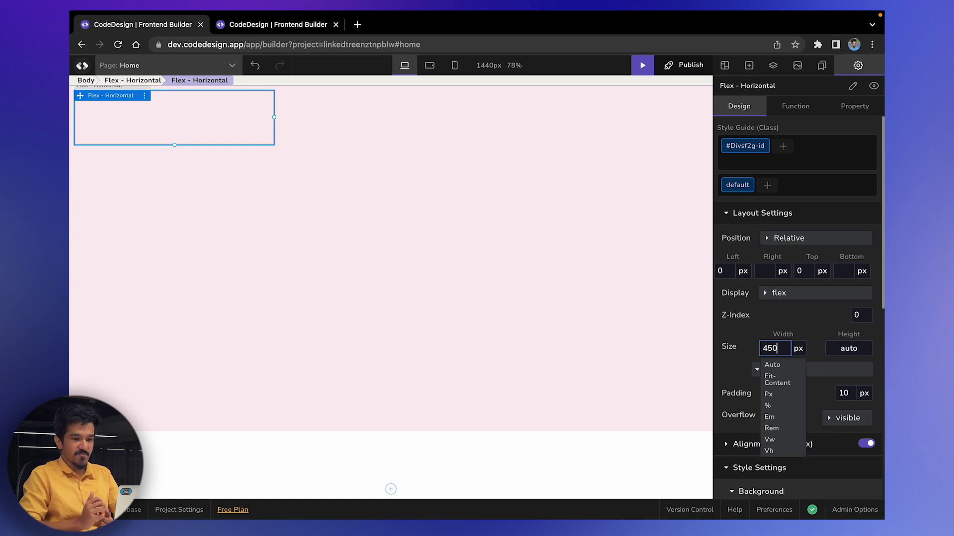
{"action": "left_click", "coordinate": [768, 328]}
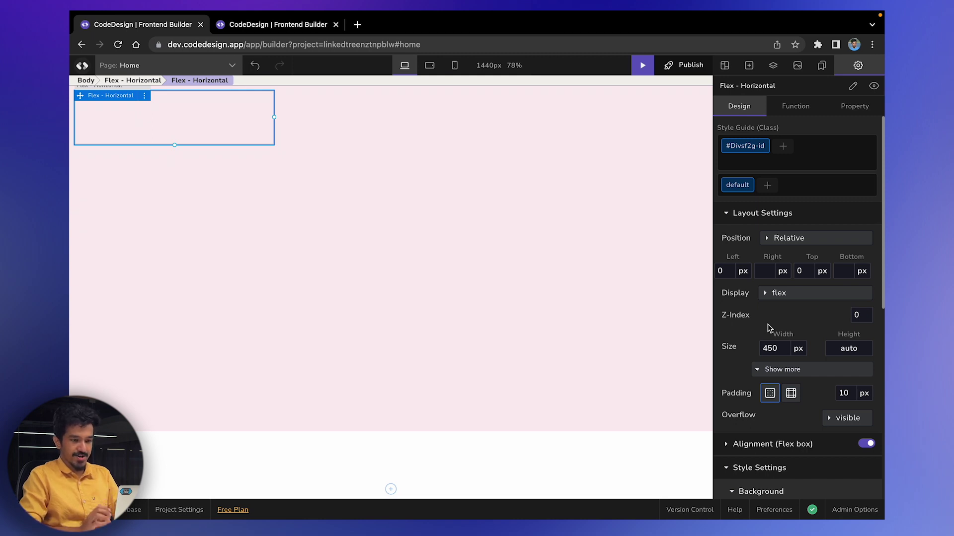
Step: Set the nested box's left and right positions to auto to centre it
{"action": "left_click", "coordinate": [726, 272]}
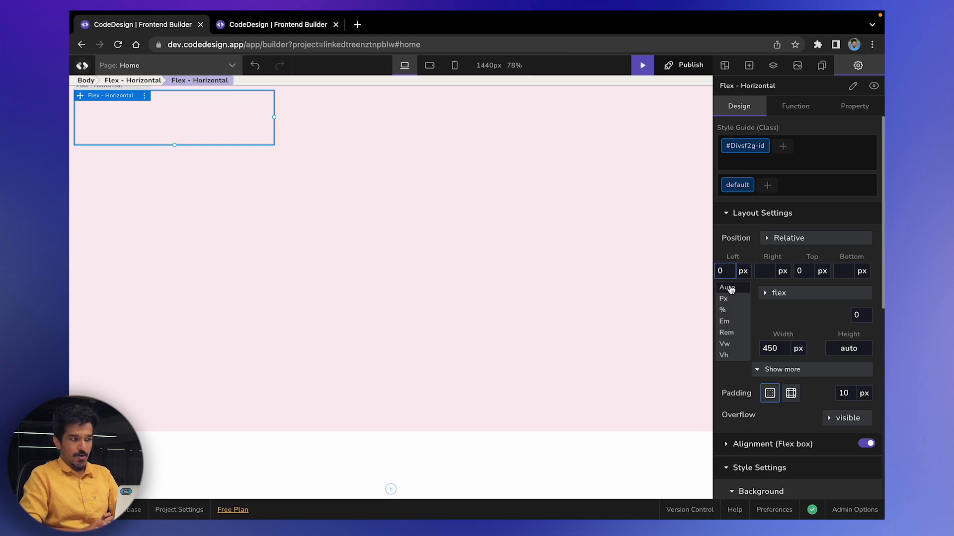
{"action": "left_click", "coordinate": [731, 290]}
{"action": "left_click", "coordinate": [768, 271]}
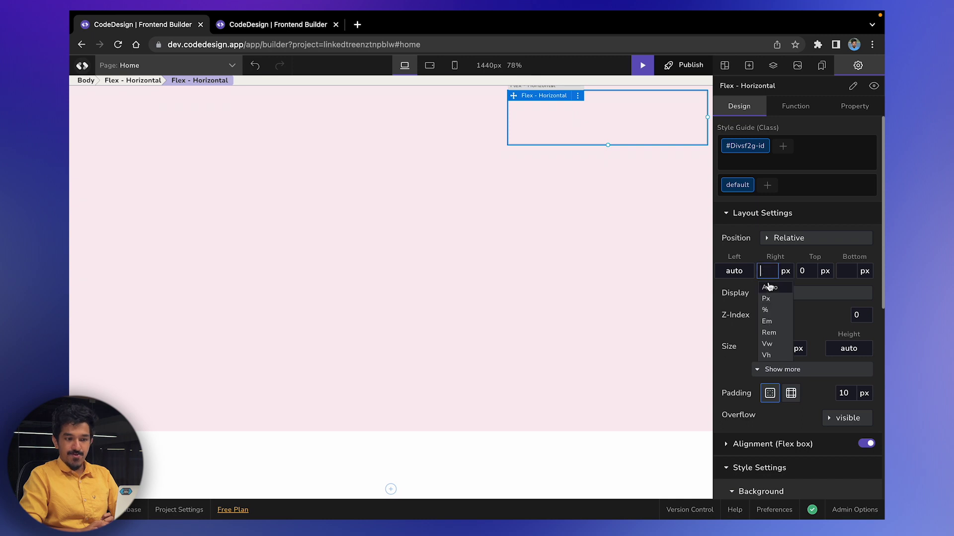
{"action": "left_click", "coordinate": [770, 289]}
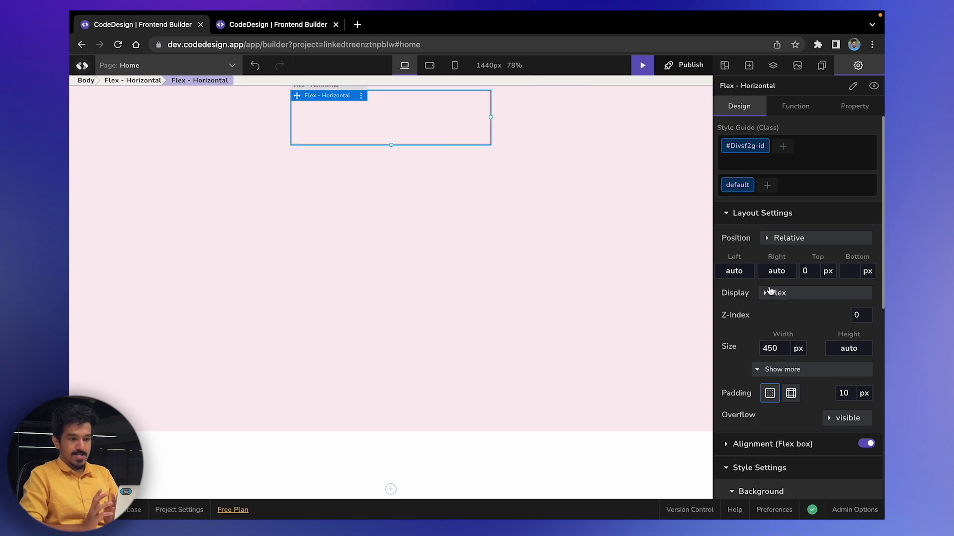
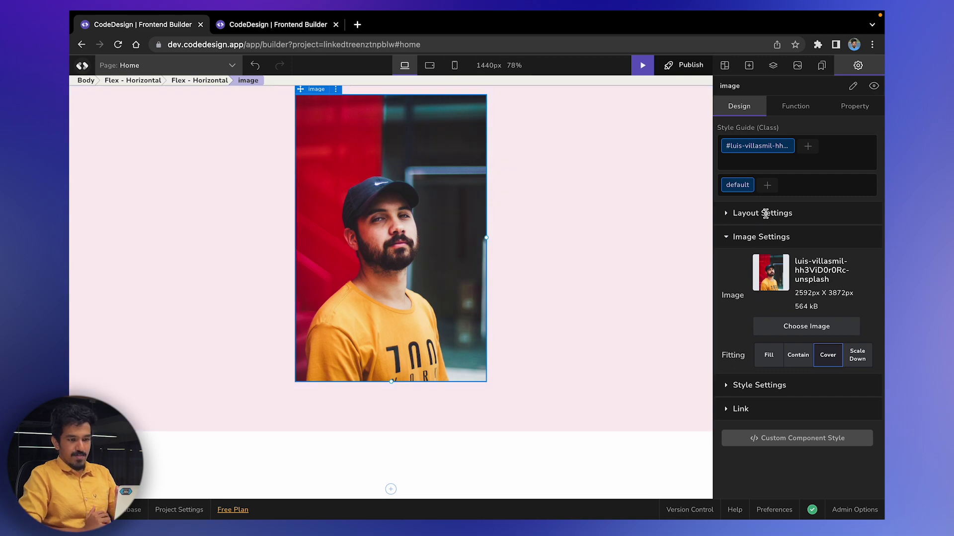
Step: Set the photo's Width and Height to 100 px in Layout Settings
{"action": "left_click", "coordinate": [766, 214]}
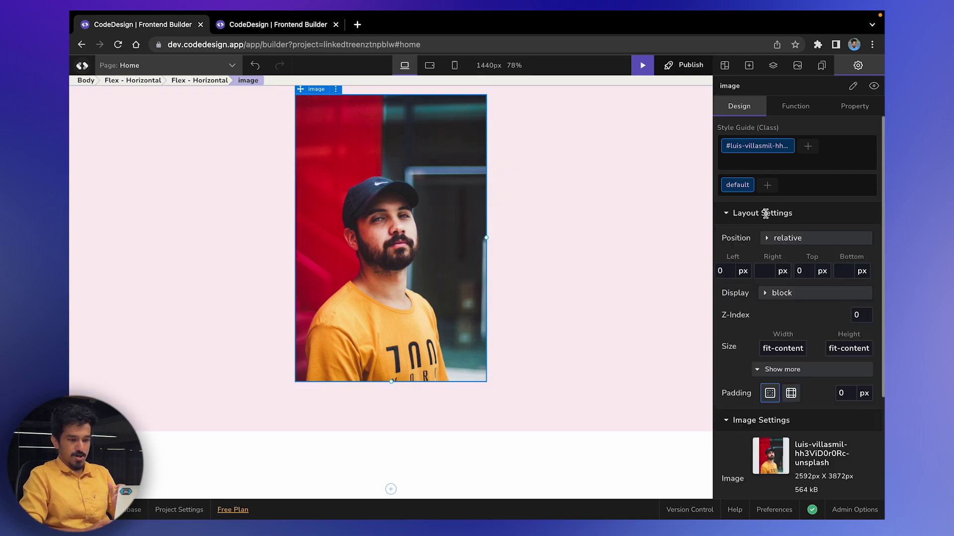
{"action": "left_click", "coordinate": [782, 352]}
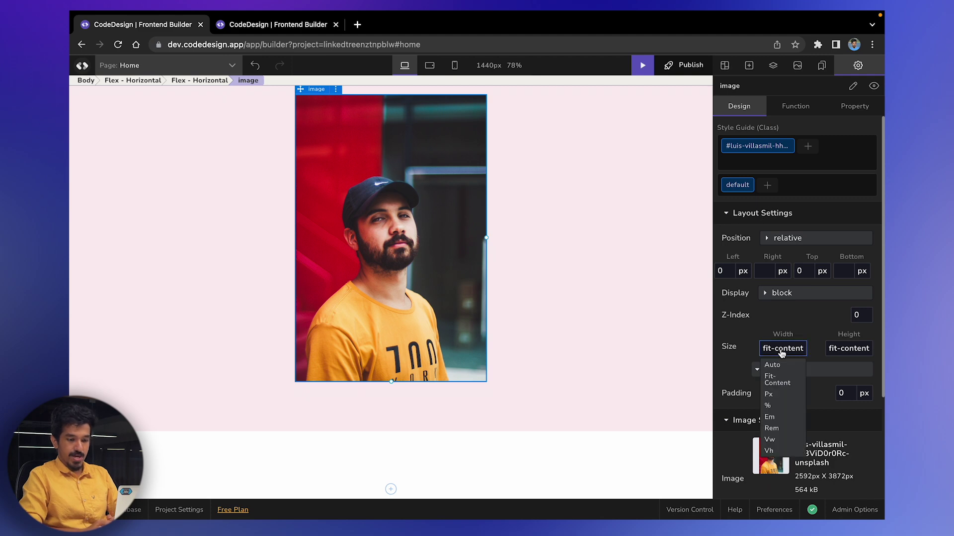
{"action": "left_click", "coordinate": [773, 395]}
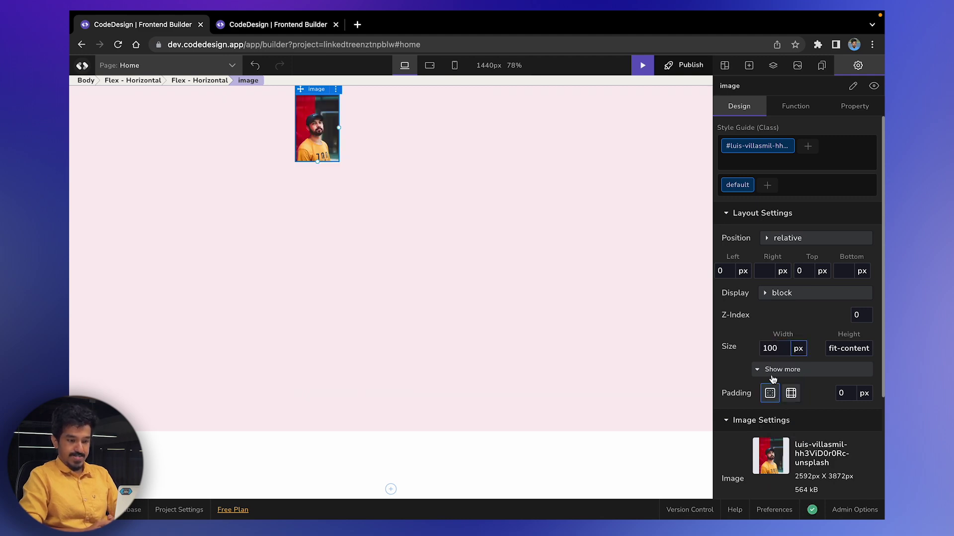
{"action": "left_click", "coordinate": [840, 354]}
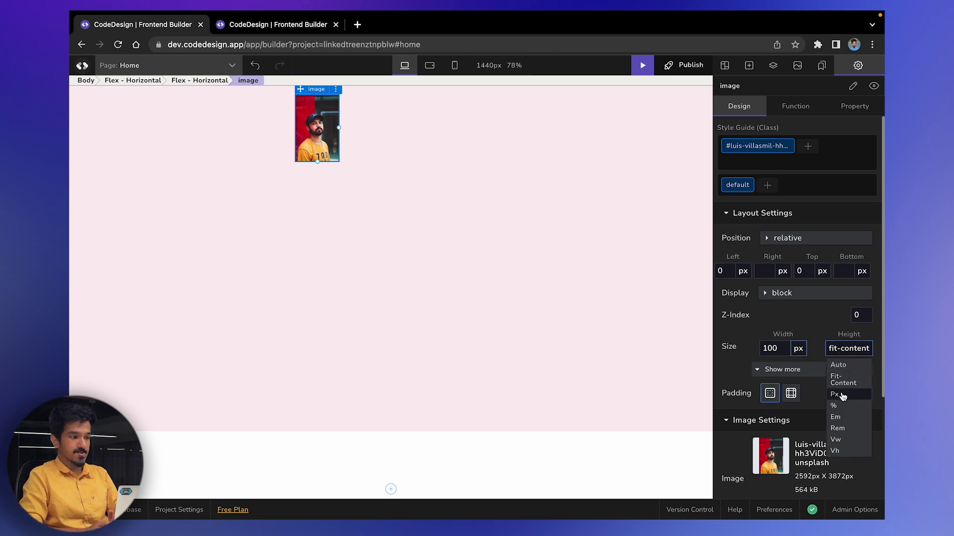
{"action": "left_click", "coordinate": [843, 396]}
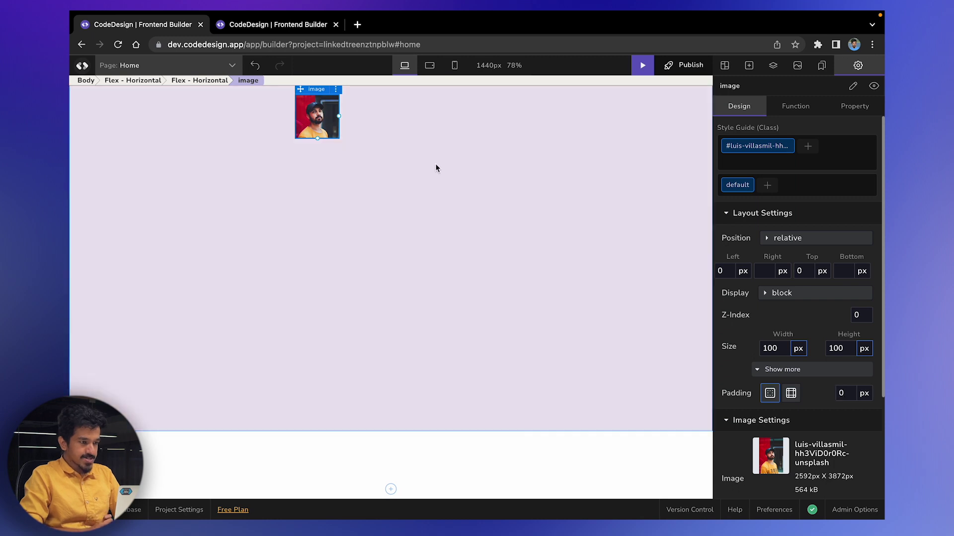
Step: Reselect the photo and switch to the reference Linktree-style template tab
{"action": "left_click", "coordinate": [407, 162]}
{"action": "left_click", "coordinate": [360, 133]}
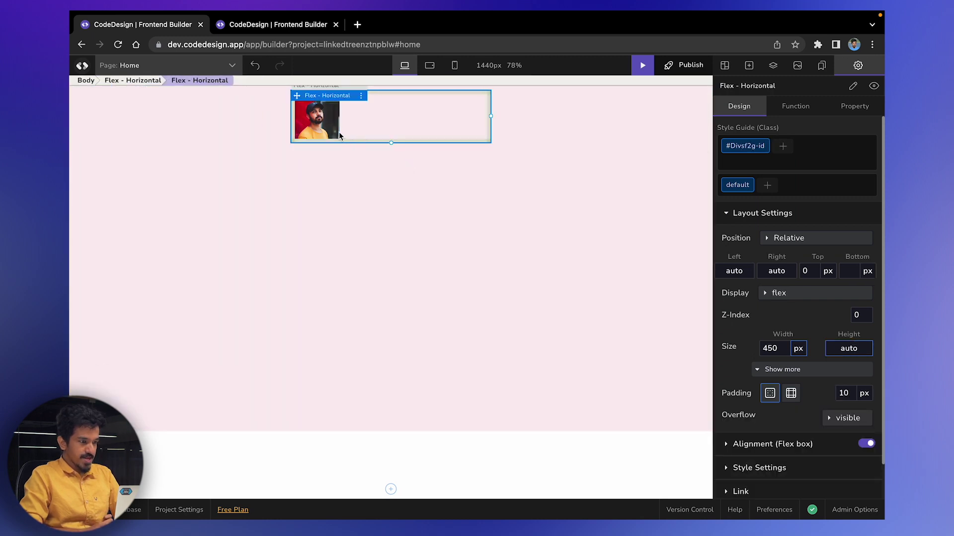
{"action": "left_click", "coordinate": [330, 130]}
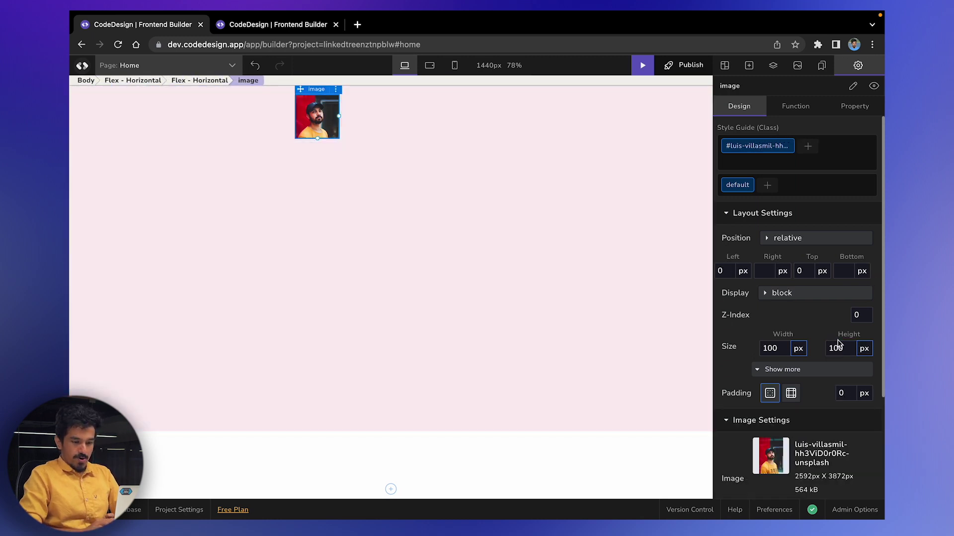
{"action": "scroll", "coordinate": [838, 344], "scroll_direction": "down", "scroll_amount": 1}
{"action": "scroll", "coordinate": [838, 343], "scroll_direction": "down", "scroll_amount": 3}
{"action": "left_click", "coordinate": [296, 28]}
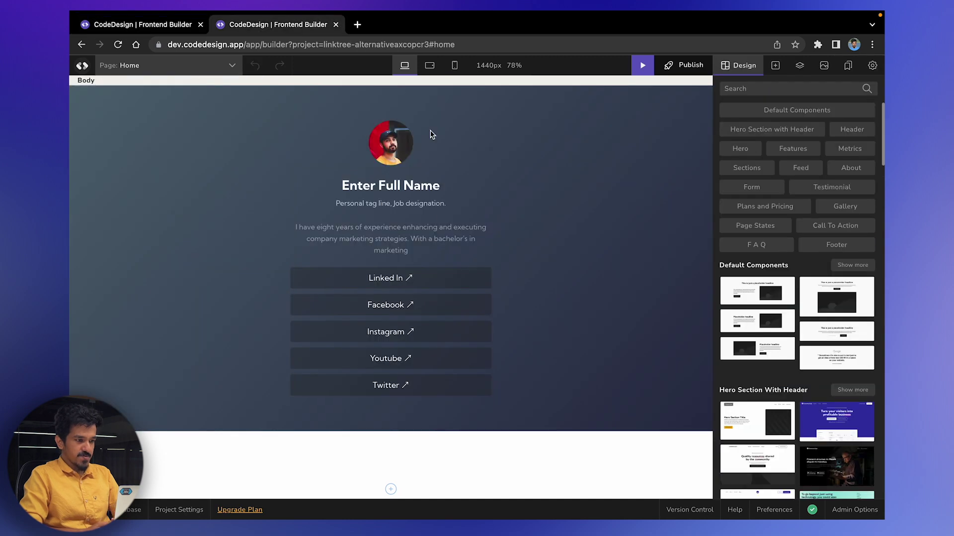
Step: Back in the project, give the photo a 50% border radius so it turns circular
{"action": "left_click", "coordinate": [174, 28]}
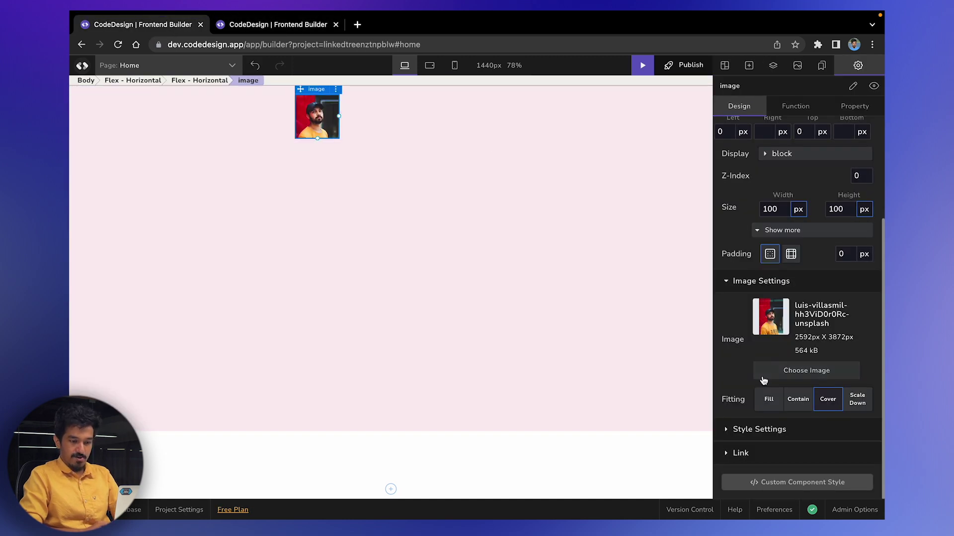
{"action": "left_click", "coordinate": [759, 429]}
{"action": "scroll", "coordinate": [768, 429], "scroll_direction": "down", "scroll_amount": 5}
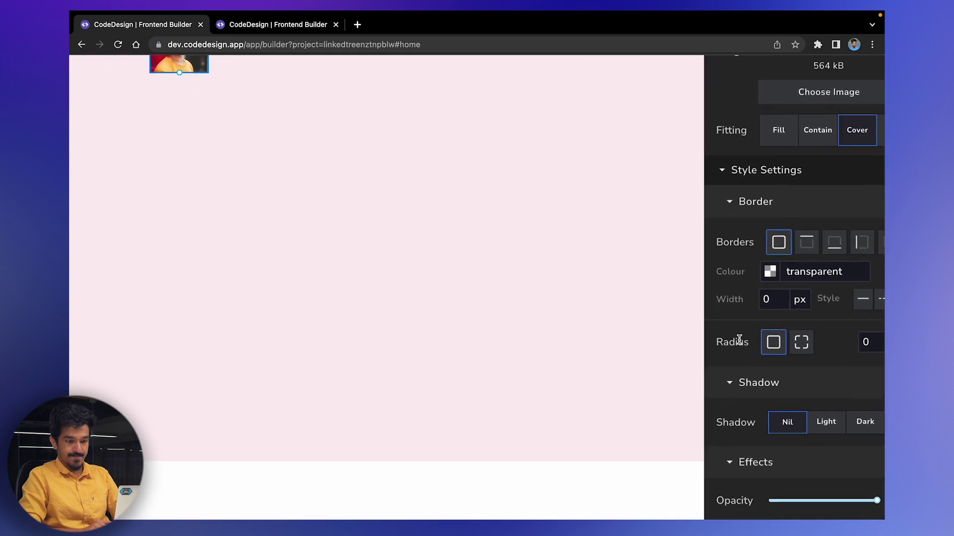
{"action": "mouse_move", "coordinate": [741, 342]}
{"action": "left_click", "coordinate": [835, 342]}
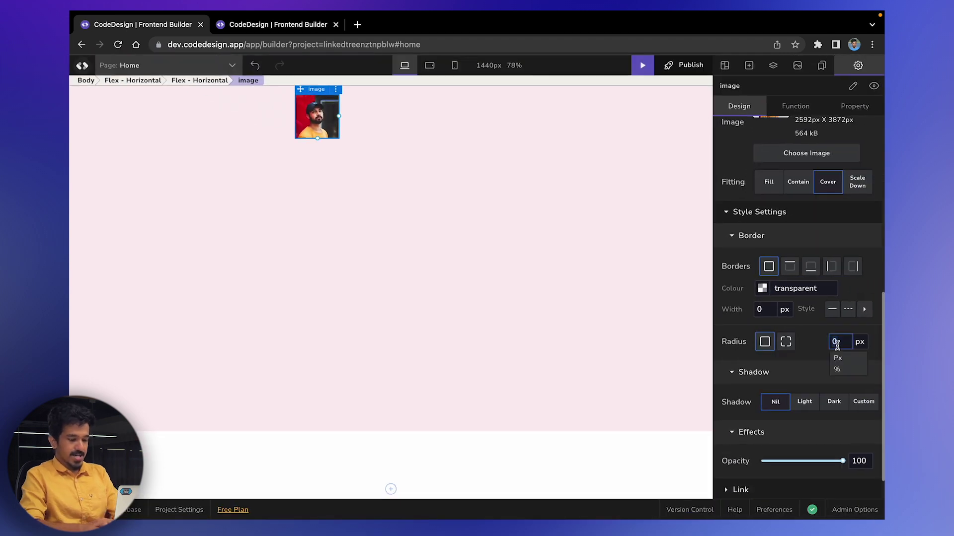
{"action": "type", "text": "50"}
{"action": "left_click", "coordinate": [837, 370]}
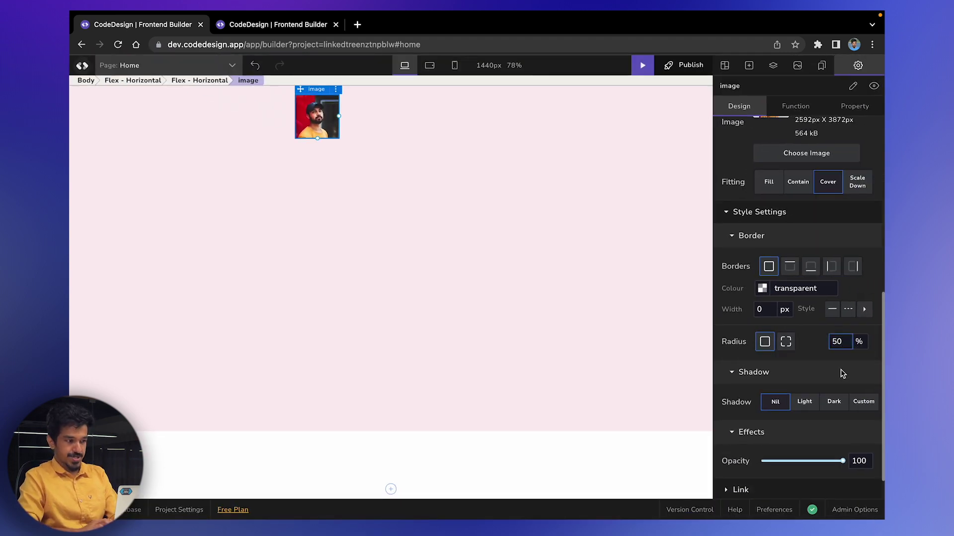
{"action": "left_click", "coordinate": [843, 342]}
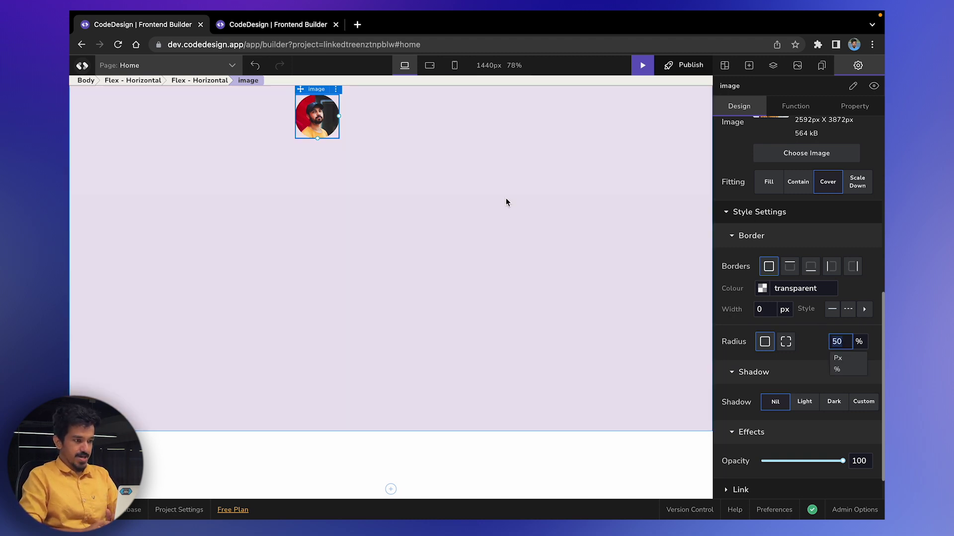
{"action": "left_click", "coordinate": [378, 127]}
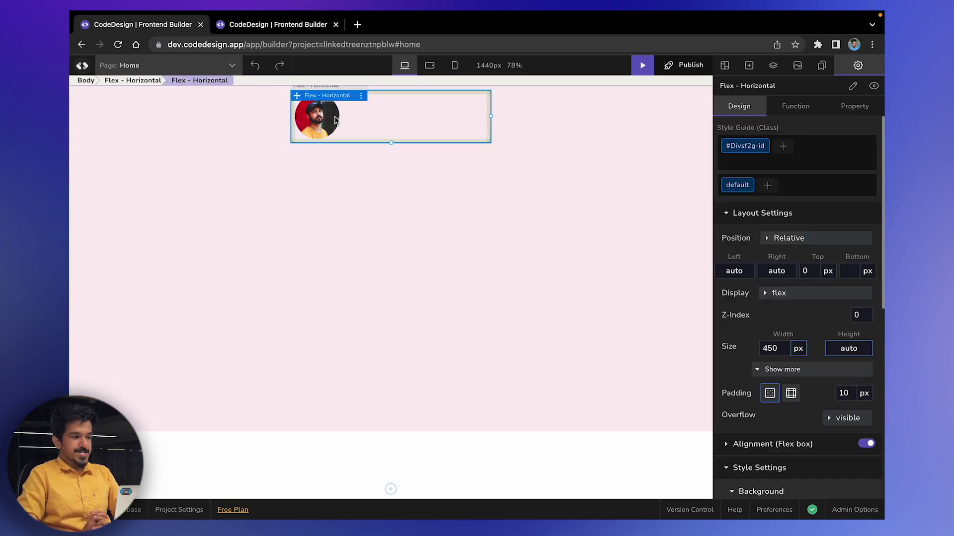
Step: Rename the flex box holding the photo to 'Inner container'
{"action": "left_click", "coordinate": [335, 120]}
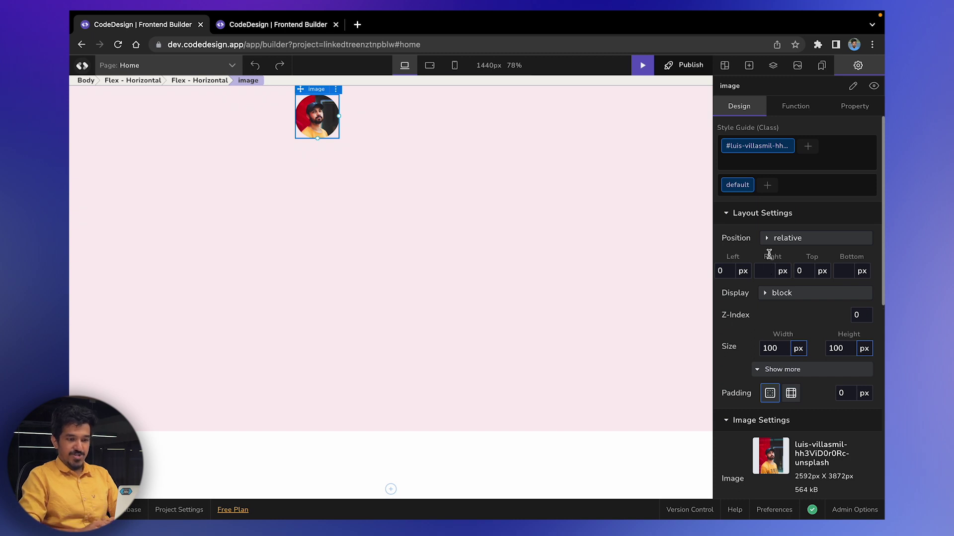
{"action": "left_click", "coordinate": [769, 210]}
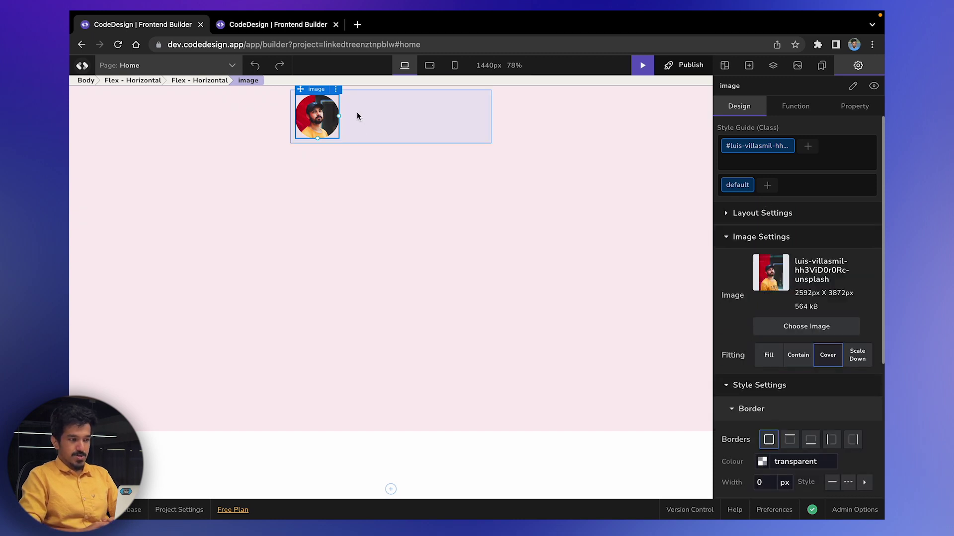
{"action": "left_click", "coordinate": [357, 116]}
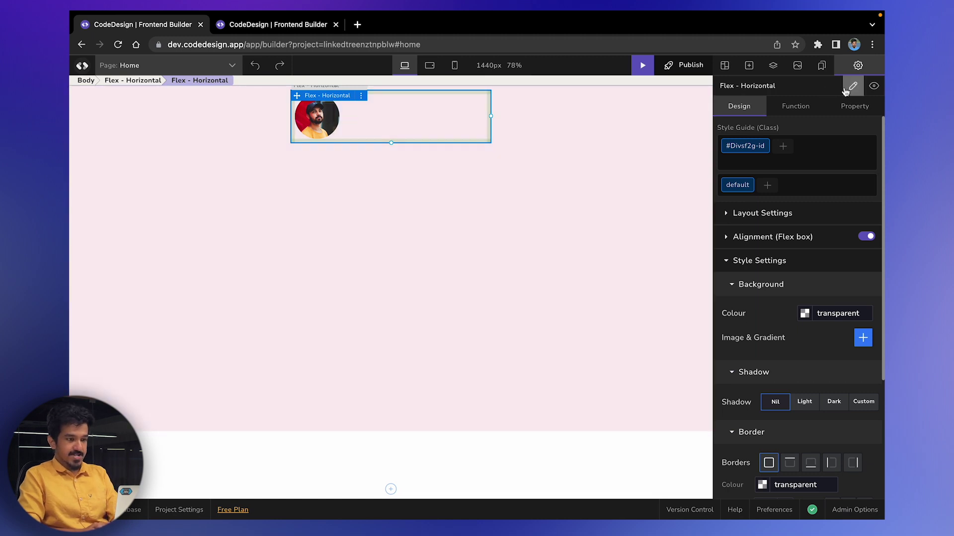
{"action": "left_click", "coordinate": [852, 86]}
{"action": "key", "text": "BackSpace"}
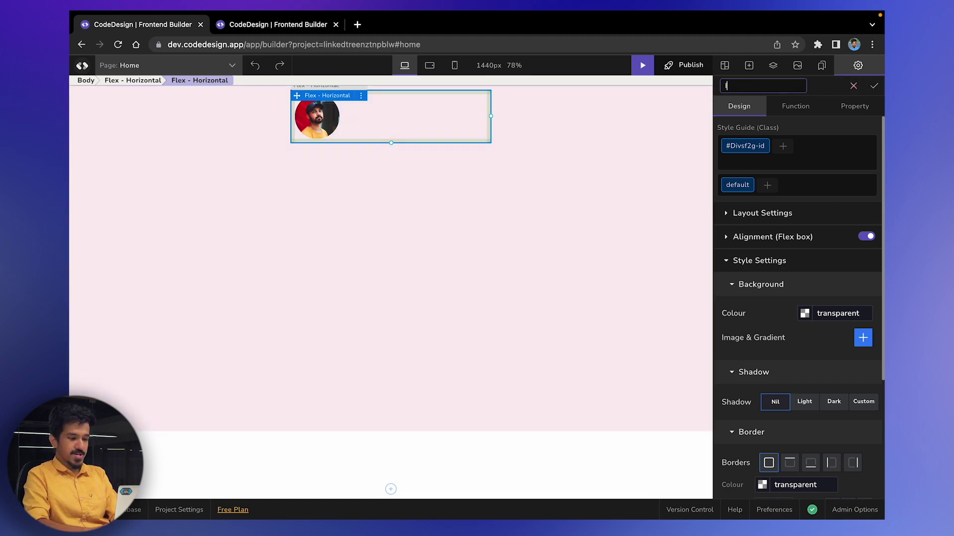
{"action": "type", "text": "Inner container"}
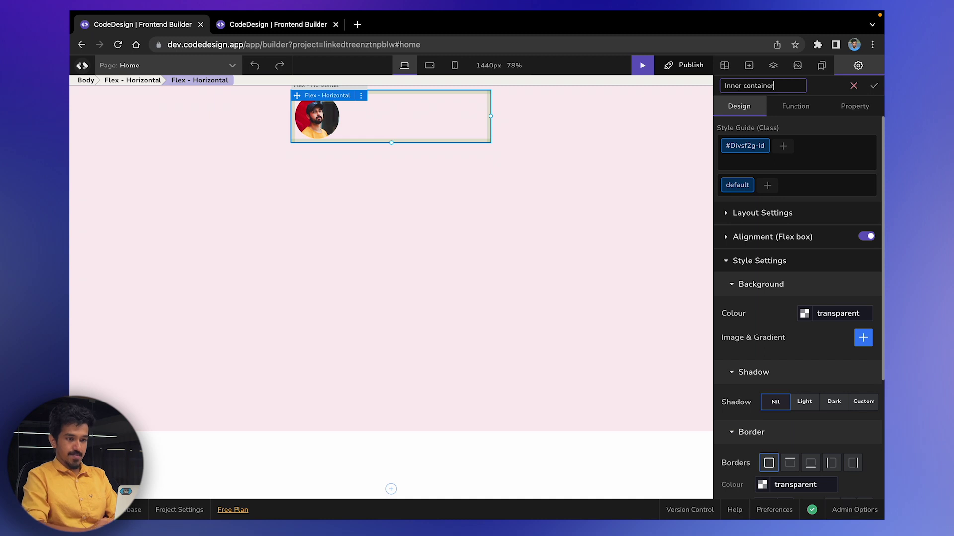
{"action": "left_click", "coordinate": [873, 86]}
Step: Rename the outer pink page container to 'Outer container'
{"action": "left_click", "coordinate": [610, 181]}
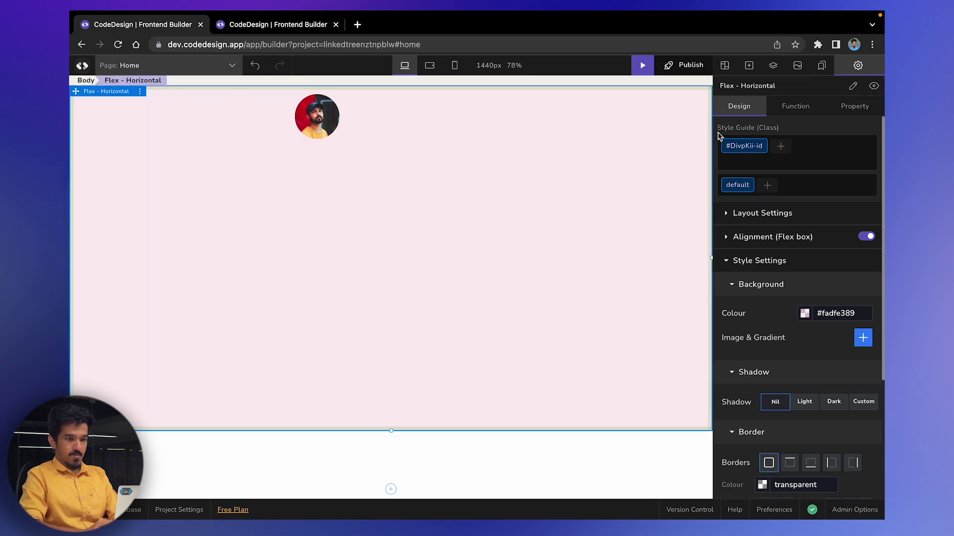
{"action": "left_click", "coordinate": [853, 86]}
{"action": "left_click", "coordinate": [775, 86]}
{"action": "left_click_drag", "start_coordinate": [775, 87], "coordinate": [725, 87]}
{"action": "type", "text": "Outer container"}
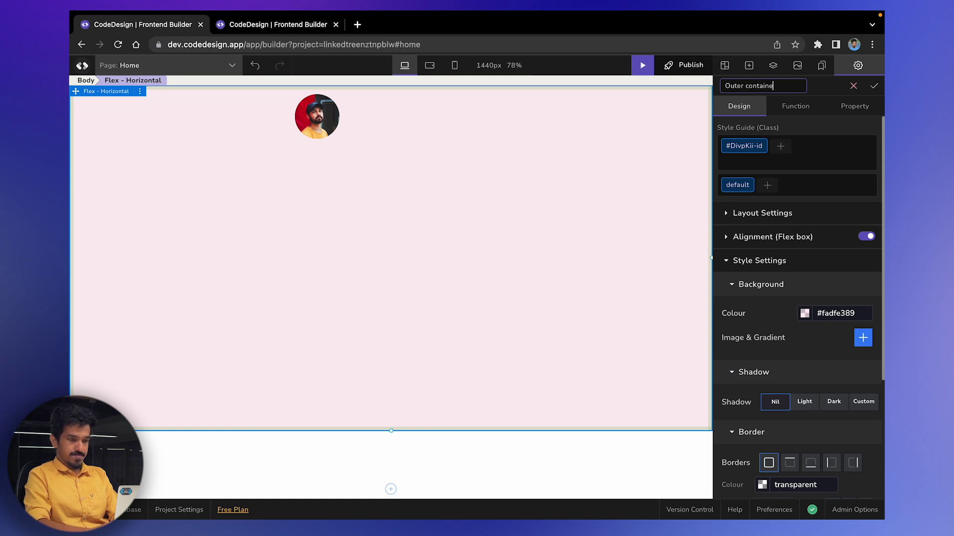
{"action": "left_click", "coordinate": [874, 86]}
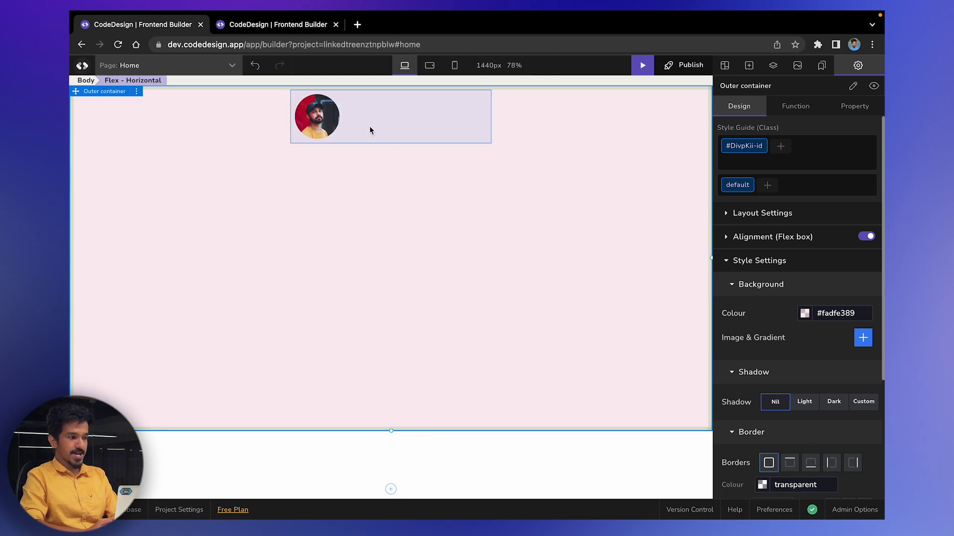
Step: Rename the photo element to 'avatar'
{"action": "left_click", "coordinate": [370, 129]}
{"action": "left_click", "coordinate": [324, 124]}
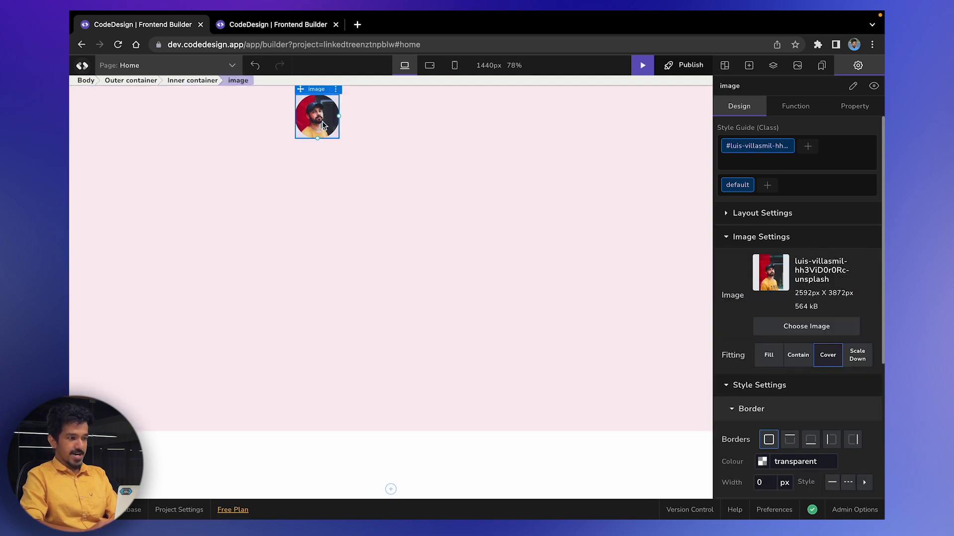
{"action": "left_click", "coordinate": [852, 86]}
{"action": "left_click", "coordinate": [789, 89]}
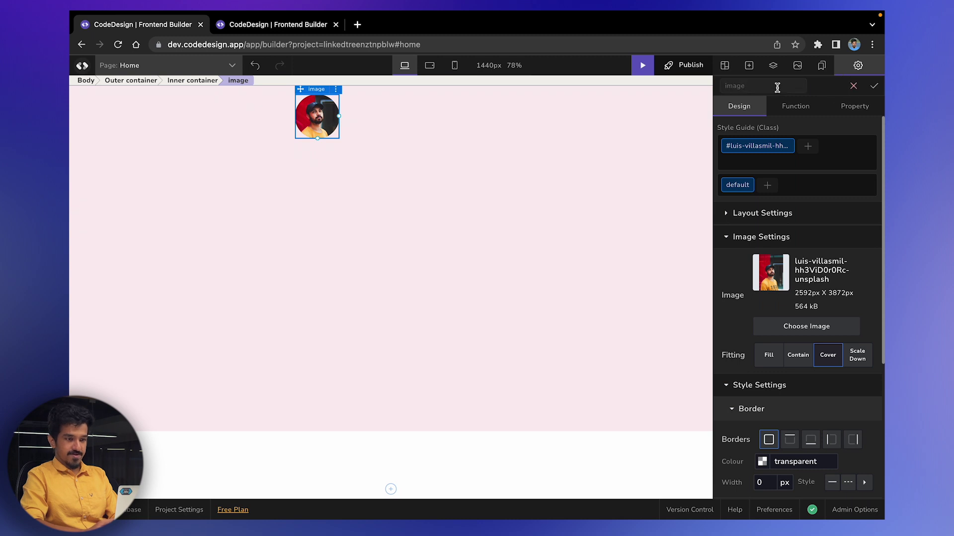
{"action": "type", "text": "avatar"}
{"action": "left_click", "coordinate": [875, 87]}
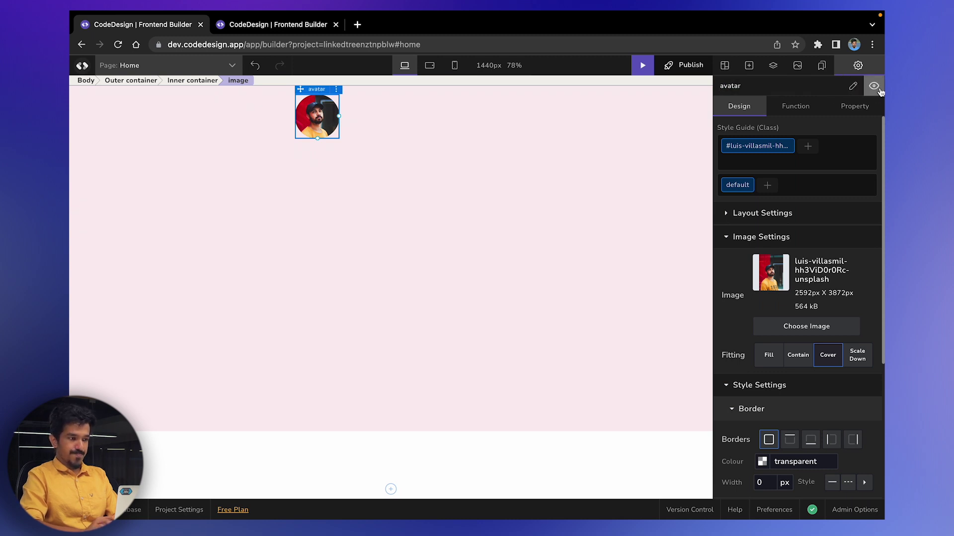
{"action": "left_click", "coordinate": [454, 132]}
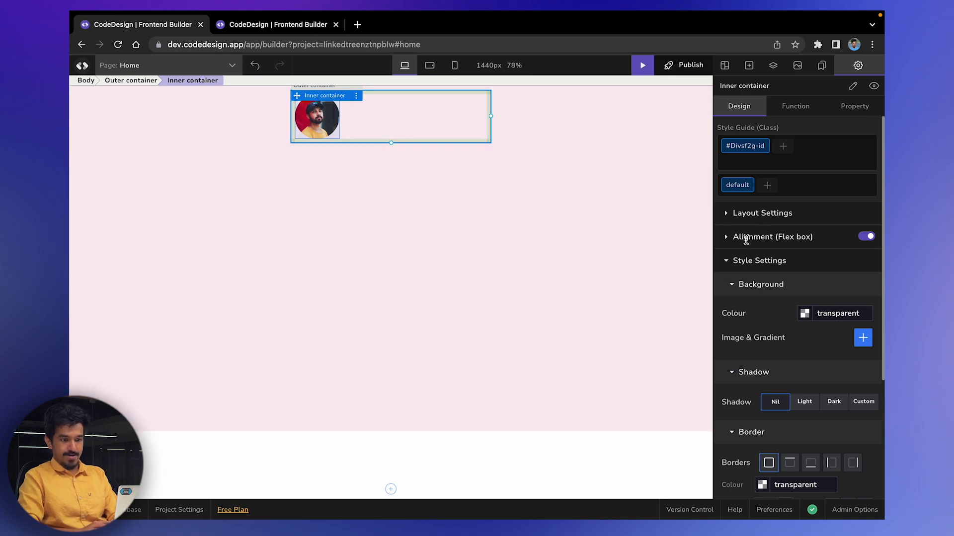
Step: Set the Inner container's flex justify and Align Items to center, centering the avatar
{"action": "left_click", "coordinate": [745, 237]}
{"action": "scroll", "coordinate": [746, 240], "scroll_direction": "down", "scroll_amount": 2}
{"action": "scroll", "coordinate": [746, 240], "scroll_direction": "down", "scroll_amount": 1}
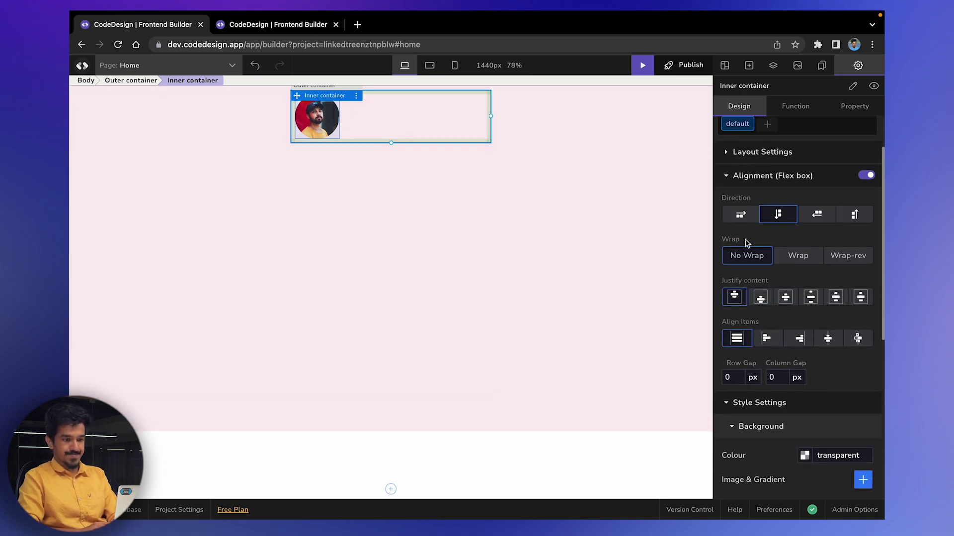
{"action": "left_click", "coordinate": [786, 298]}
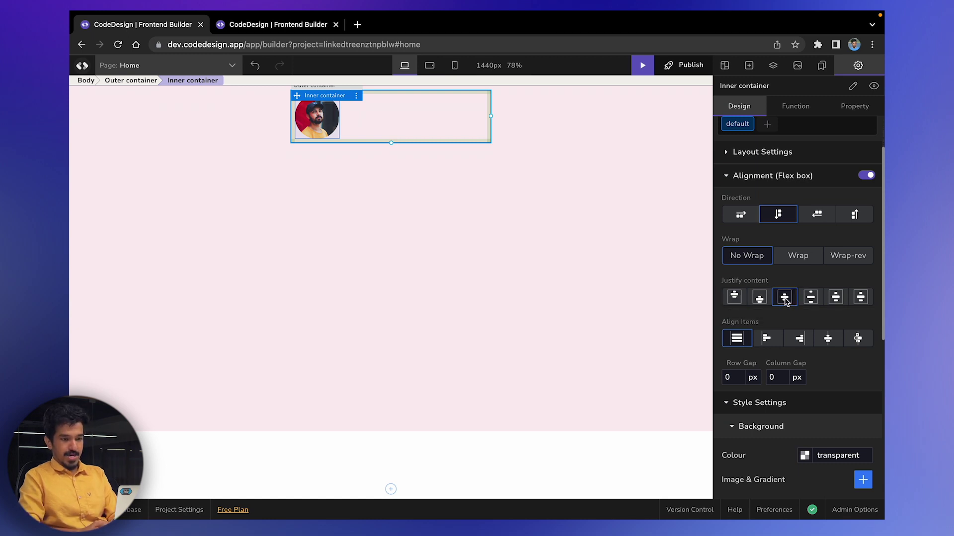
{"action": "left_click", "coordinate": [826, 340]}
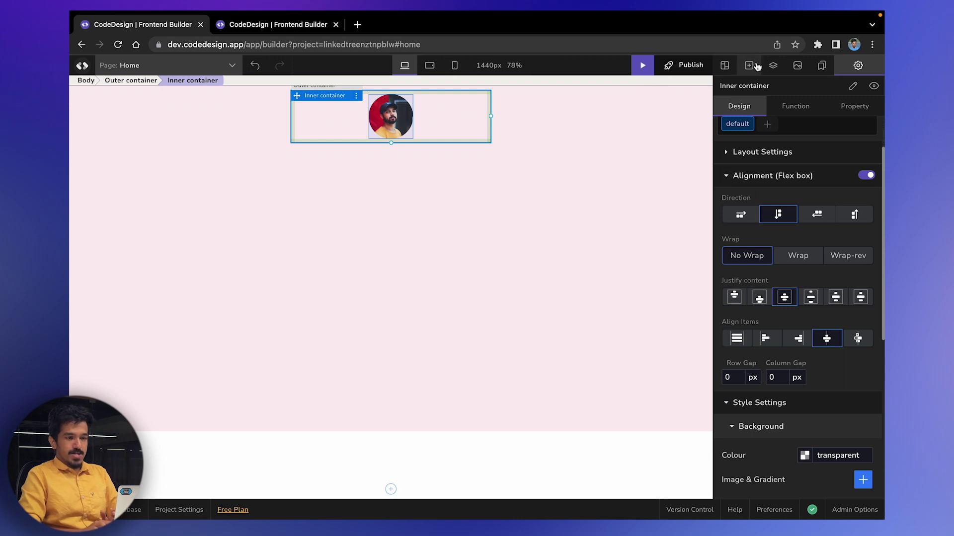
Step: Add a Heading 1 element into the Inner container under the avatar
{"action": "left_click", "coordinate": [749, 65]}
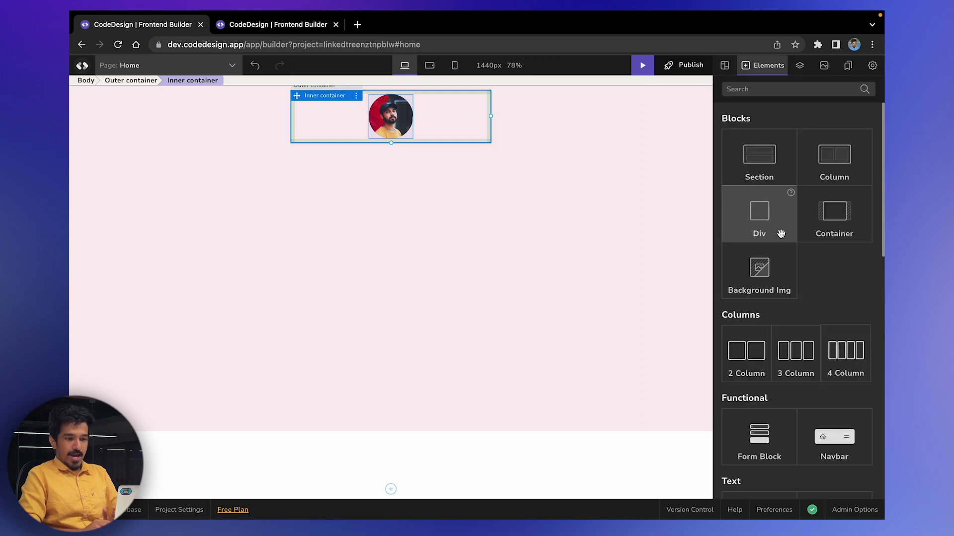
{"action": "scroll", "coordinate": [782, 230], "scroll_direction": "down", "scroll_amount": 9}
{"action": "left_click", "coordinate": [298, 24]}
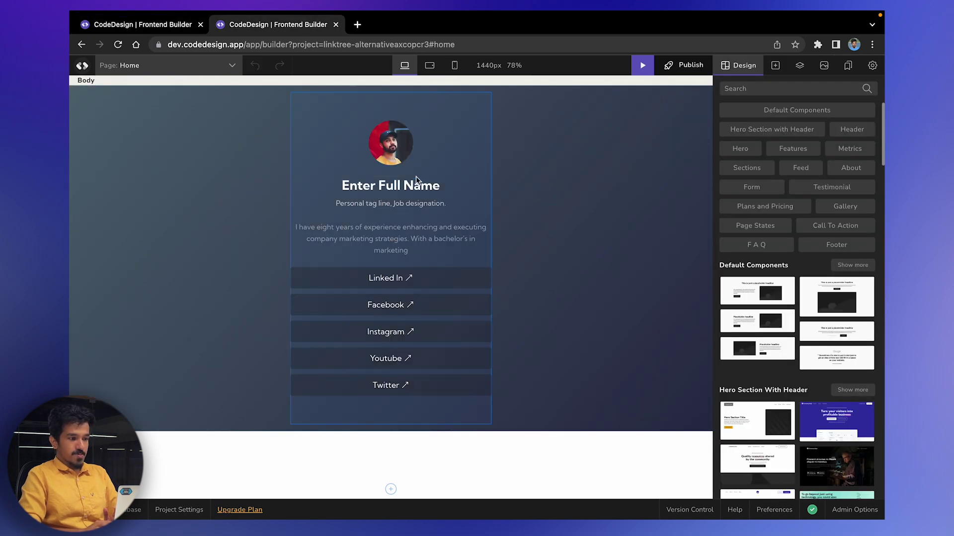
{"action": "left_click", "coordinate": [173, 24]}
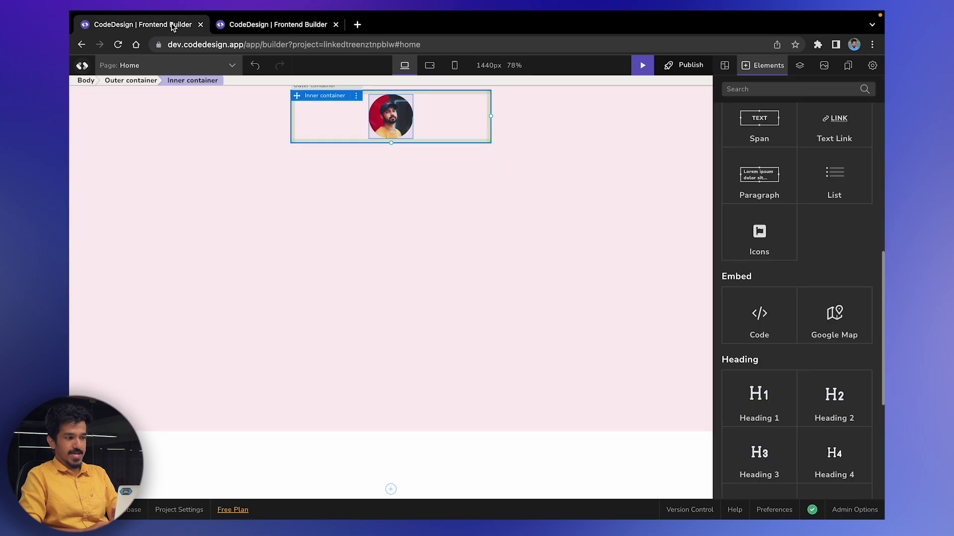
{"action": "scroll", "coordinate": [783, 321], "scroll_direction": "down", "scroll_amount": 2}
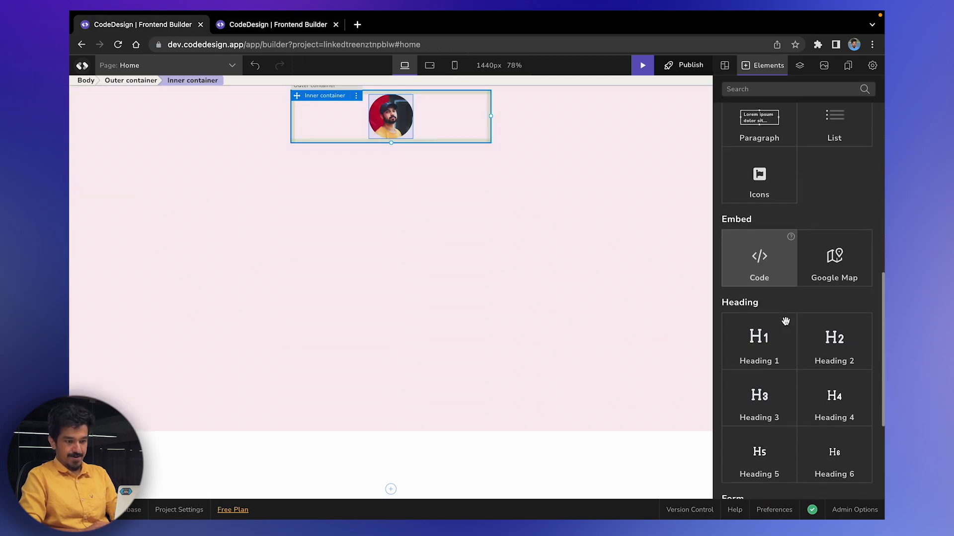
{"action": "scroll", "coordinate": [763, 346], "scroll_direction": "down", "scroll_amount": 1}
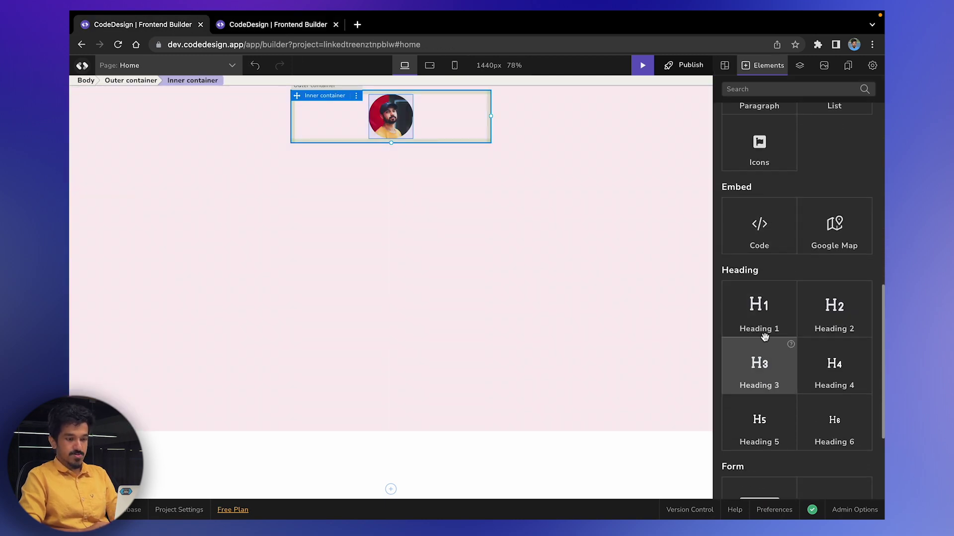
{"action": "left_click_drag", "start_coordinate": [760, 319], "coordinate": [403, 137]}
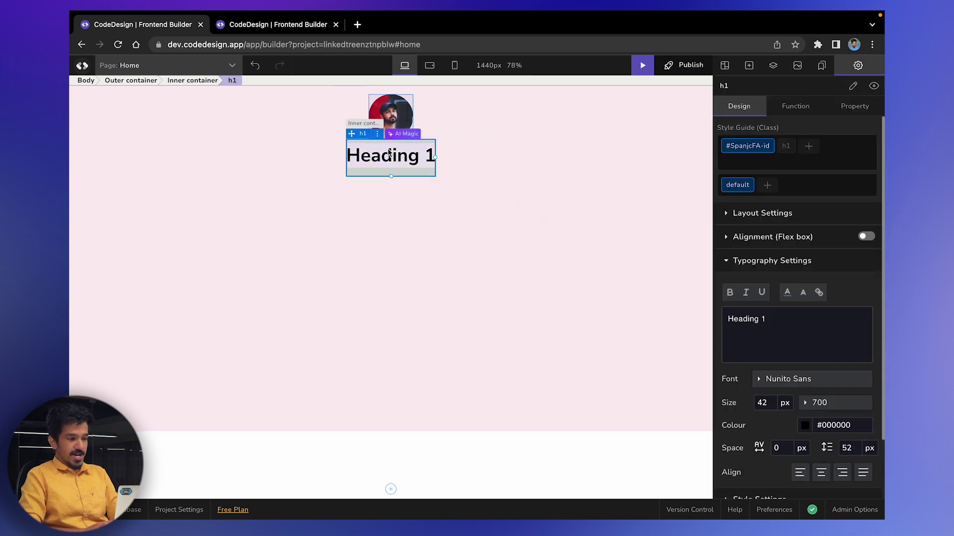
Step: Change the heading text to the profile name at size 30, then request a preview
{"action": "triple_click", "coordinate": [764, 311]}
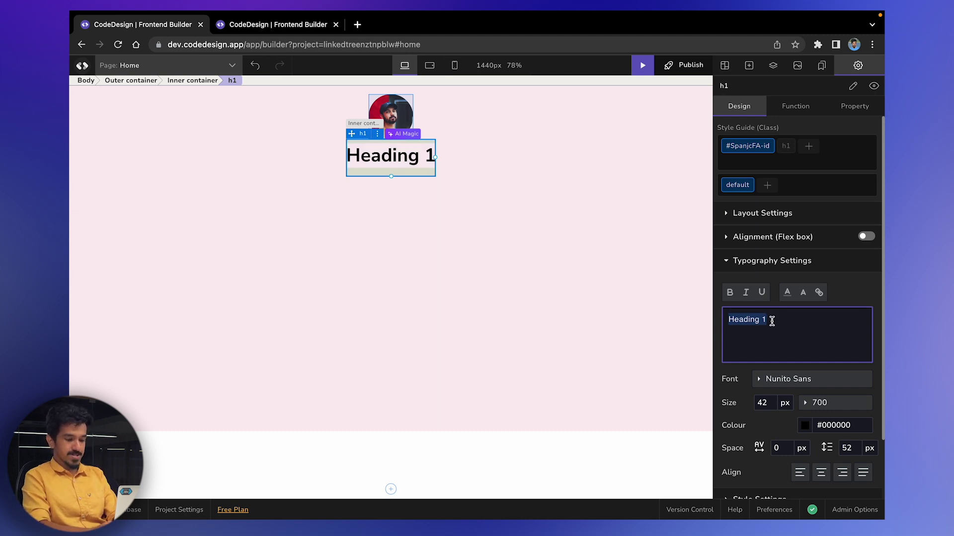
{"action": "type", "text": "Jack"}
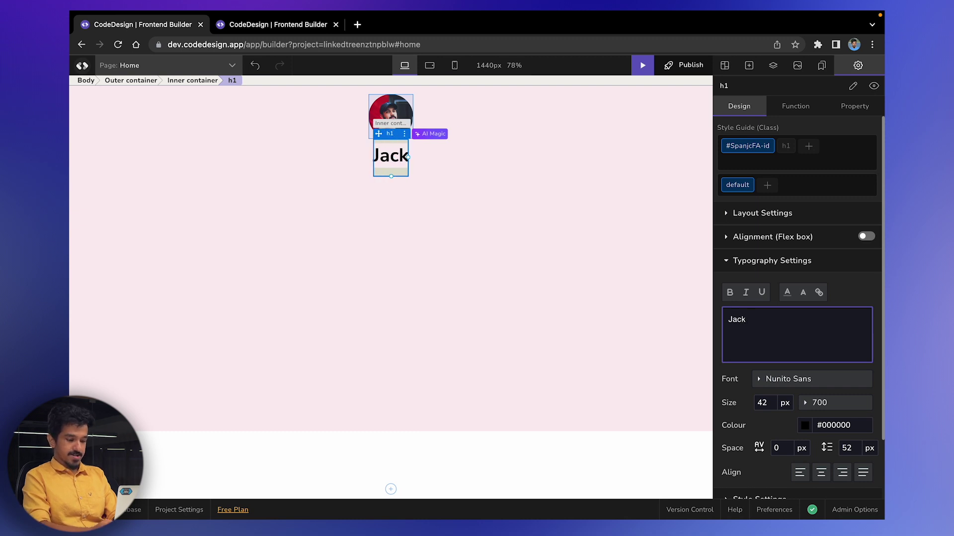
{"action": "type", "text": " Sweeney"}
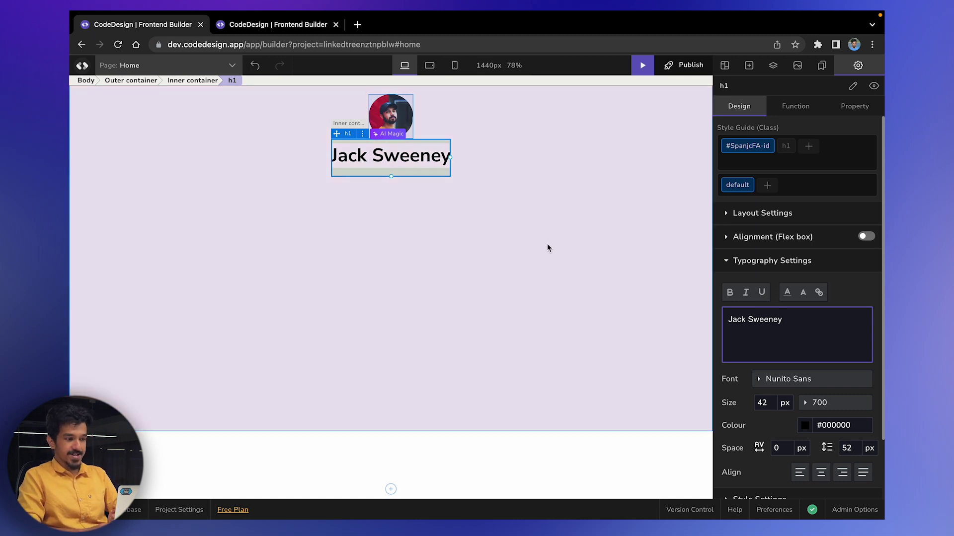
{"action": "scroll", "coordinate": [818, 330], "scroll_direction": "down", "scroll_amount": 1}
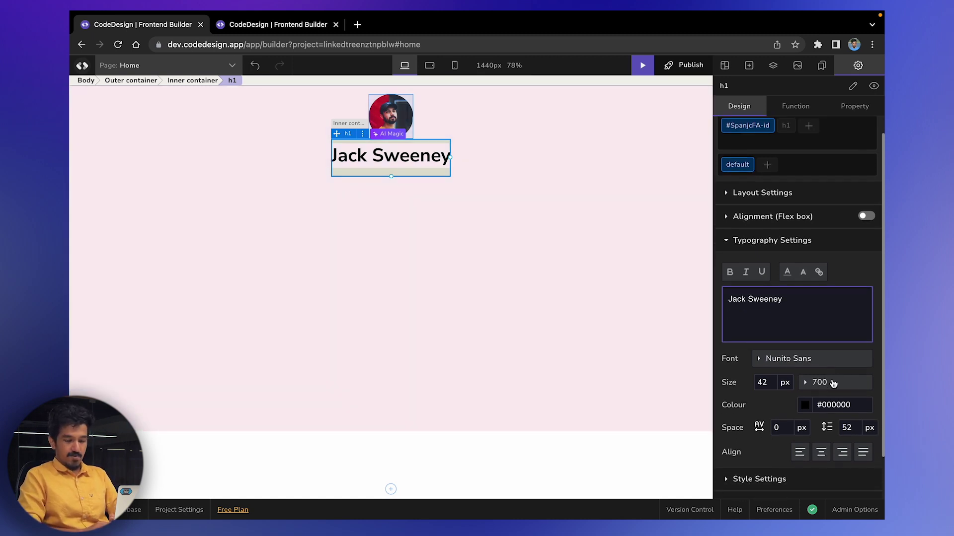
{"action": "left_click", "coordinate": [770, 372]}
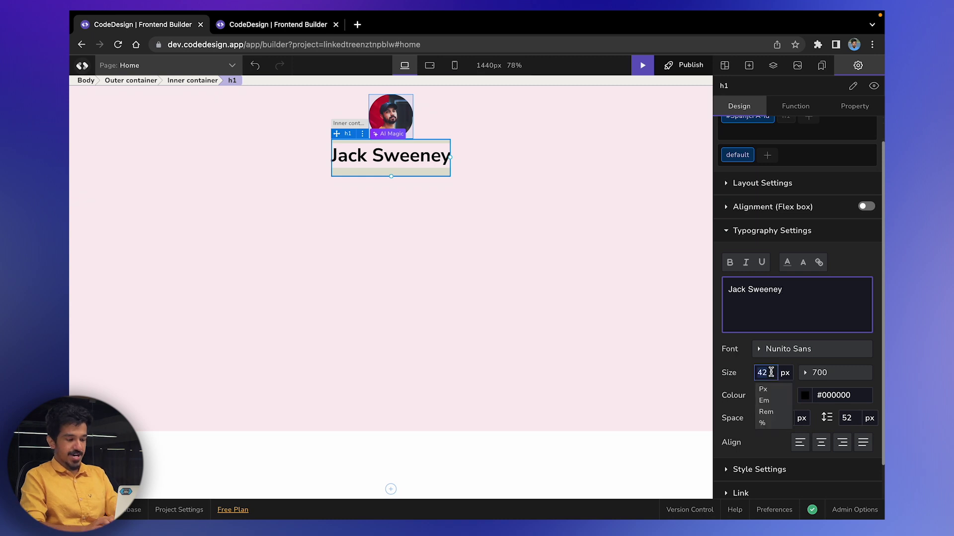
{"action": "type", "text": "30"}
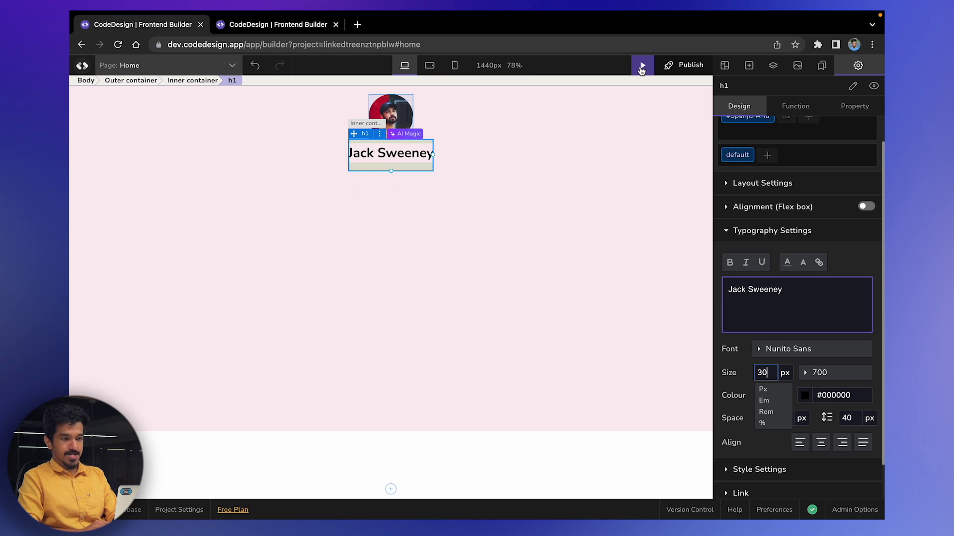
{"action": "left_click", "coordinate": [641, 67]}
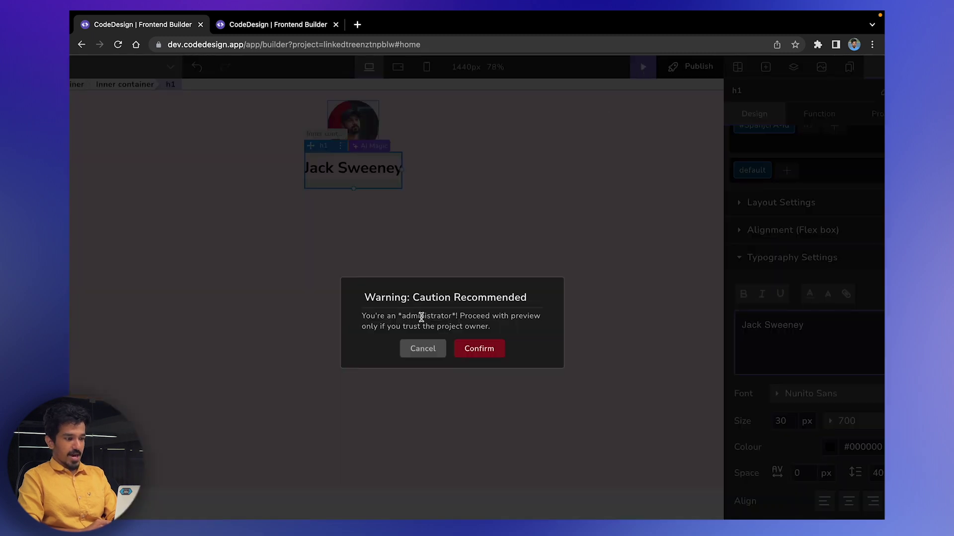
Step: Confirm the warning to open the live preview, then return to the builder's Outer container
{"action": "left_click", "coordinate": [467, 355]}
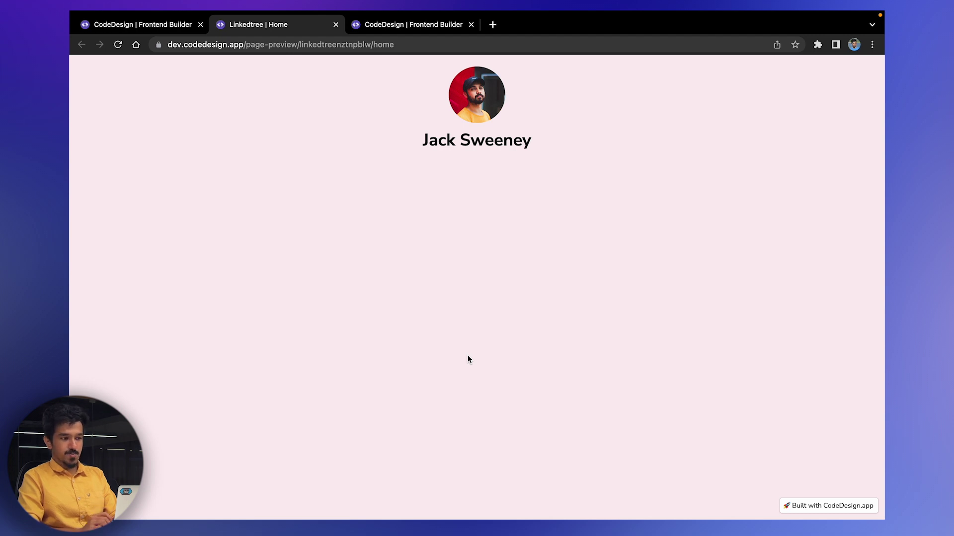
{"action": "left_click", "coordinate": [149, 27]}
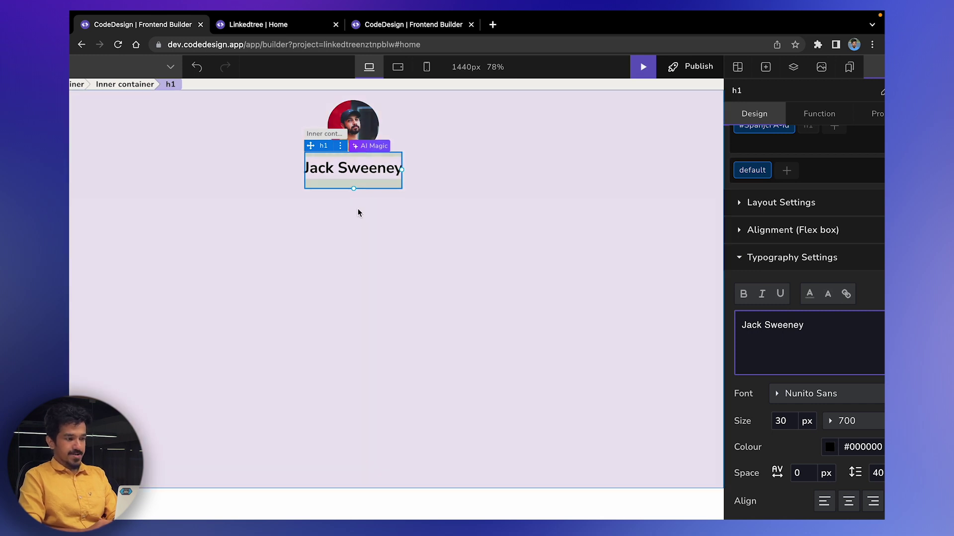
{"action": "left_click", "coordinate": [368, 203]}
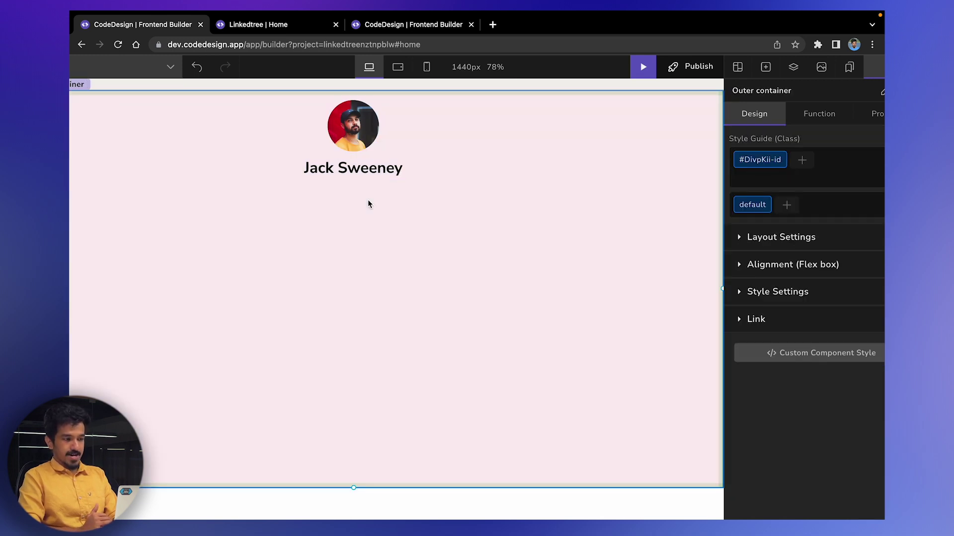
Step: Add a Text element below the name heading and clear its placeholder text
{"action": "left_click", "coordinate": [750, 65]}
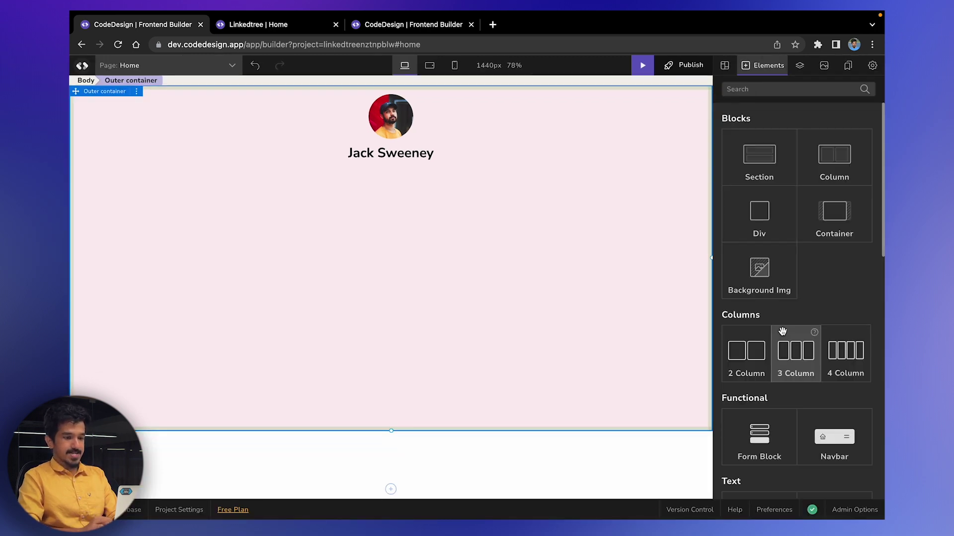
{"action": "scroll", "coordinate": [782, 331], "scroll_direction": "down", "scroll_amount": 6}
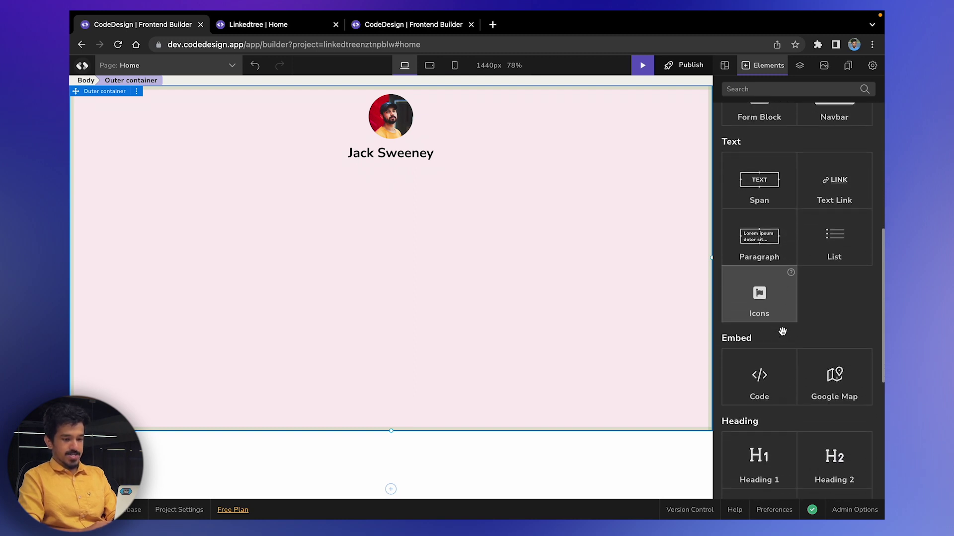
{"action": "scroll", "coordinate": [784, 330], "scroll_direction": "up", "scroll_amount": 3}
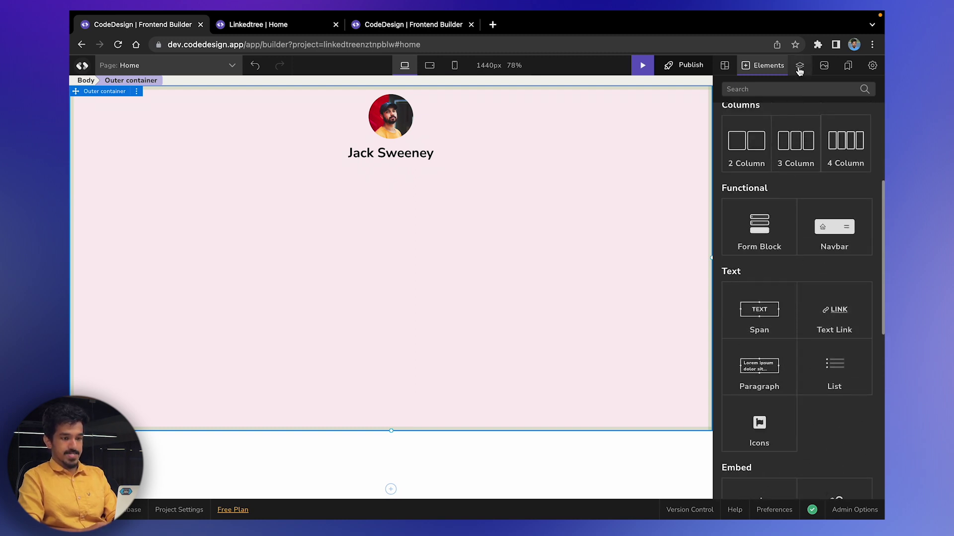
{"action": "left_click_drag", "start_coordinate": [768, 308], "coordinate": [361, 171]}
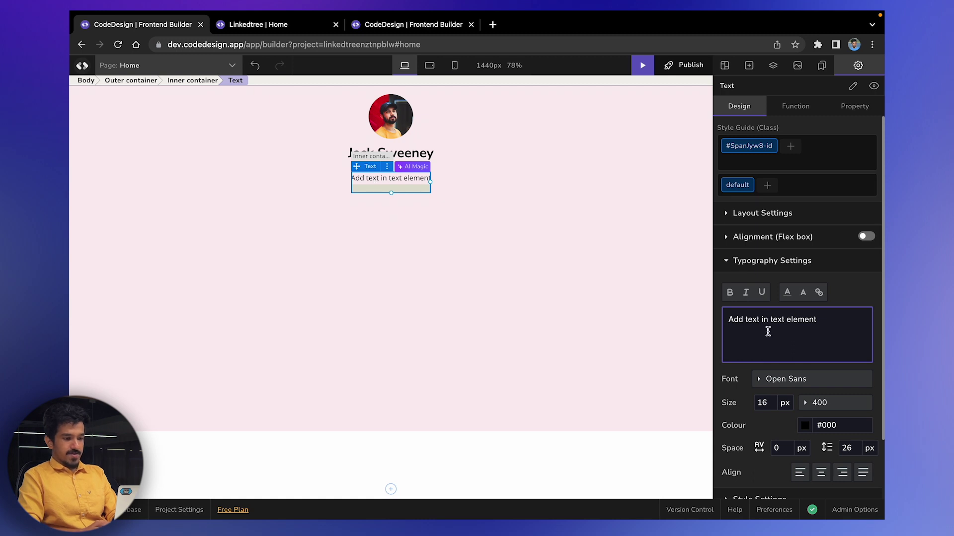
{"action": "triple_click", "coordinate": [797, 323]}
{"action": "key", "text": "BackSpace"}
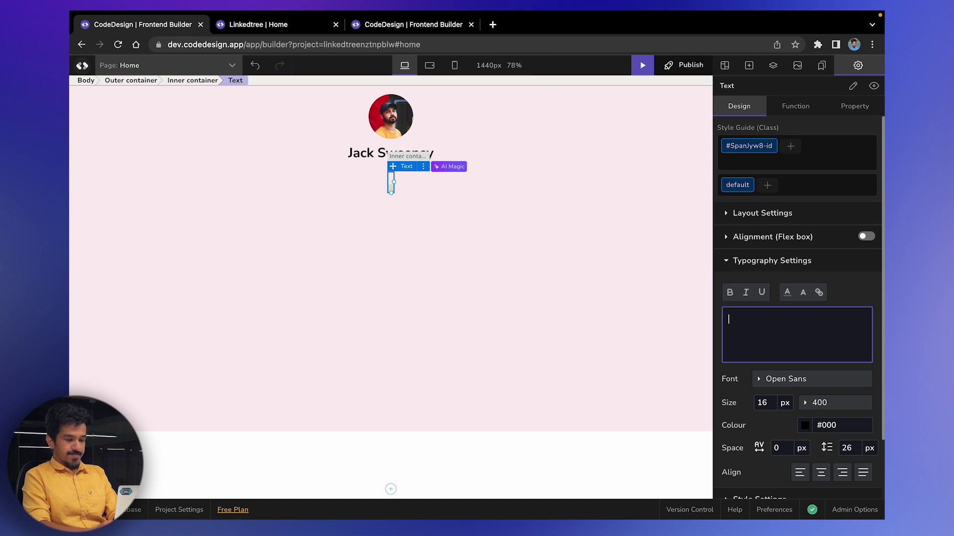
Step: Write the bio introducing the owner as a developer and designer who loves reading books
{"action": "type", "text": "I am "}
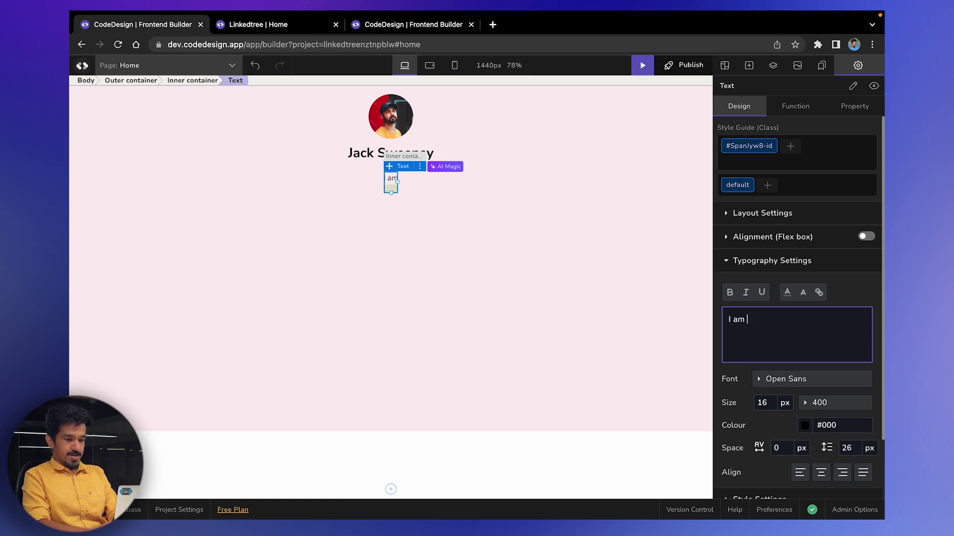
{"action": "type", "text": "Jack and"}
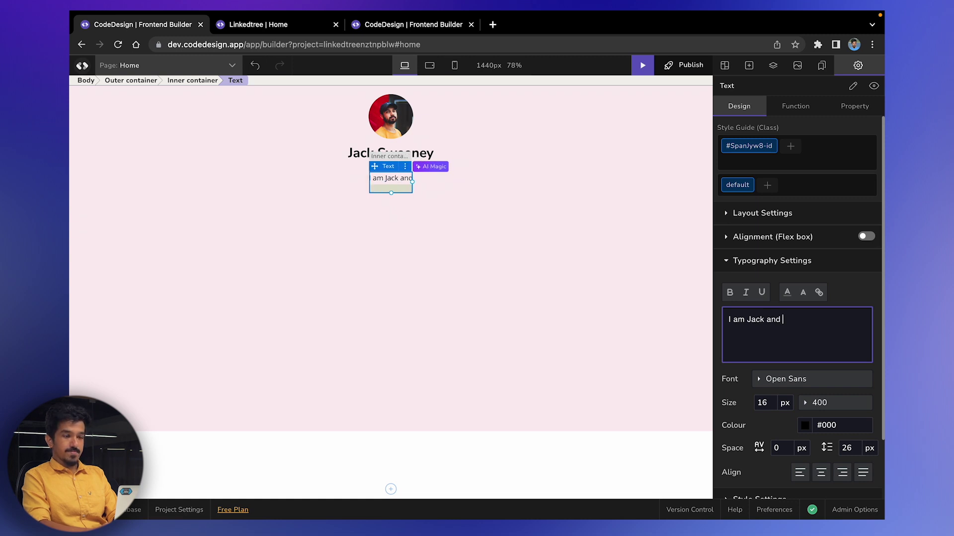
{"action": "mouse_move", "coordinate": [748, 15]}
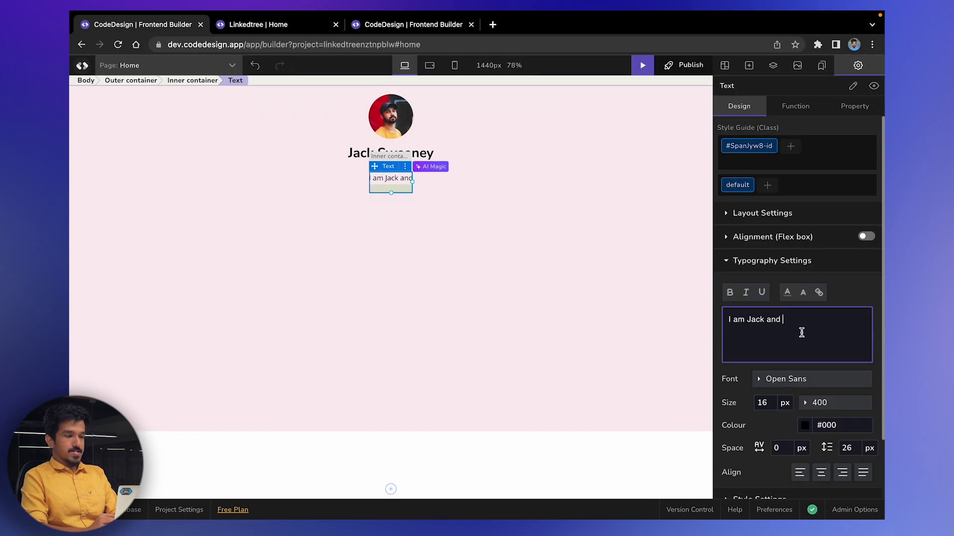
{"action": "key", "text": "super+a"}
{"action": "key", "text": "BackSpace"}
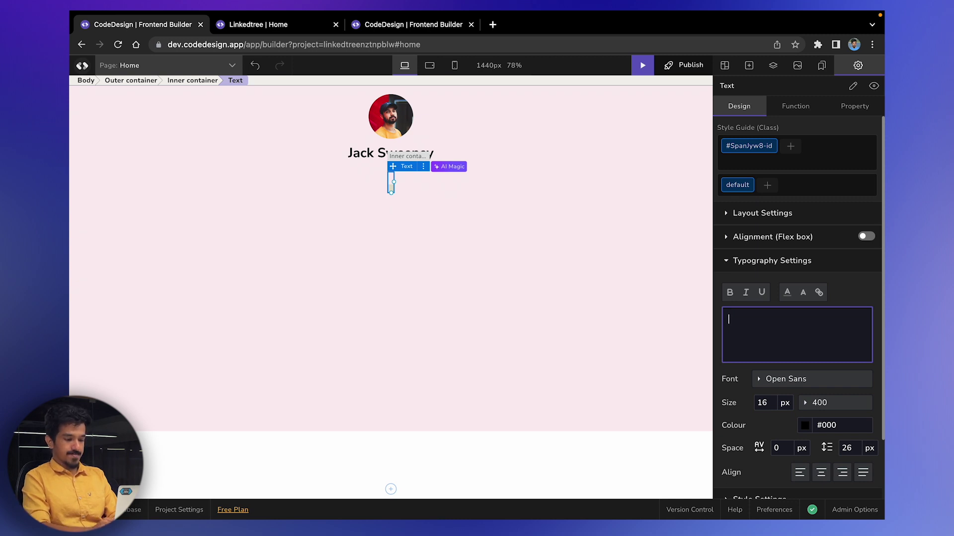
{"action": "type", "text": "I am"}
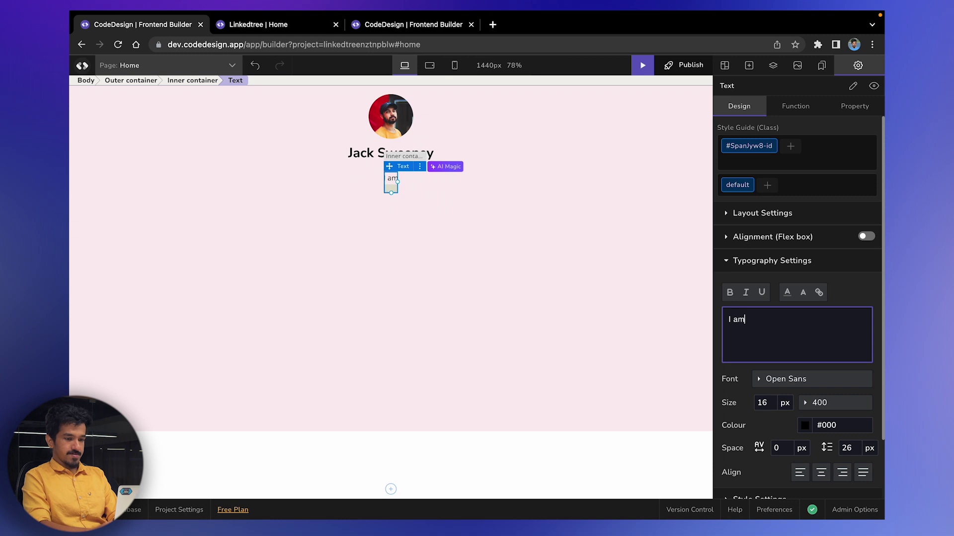
{"action": "type", "text": " Jack, and I "}
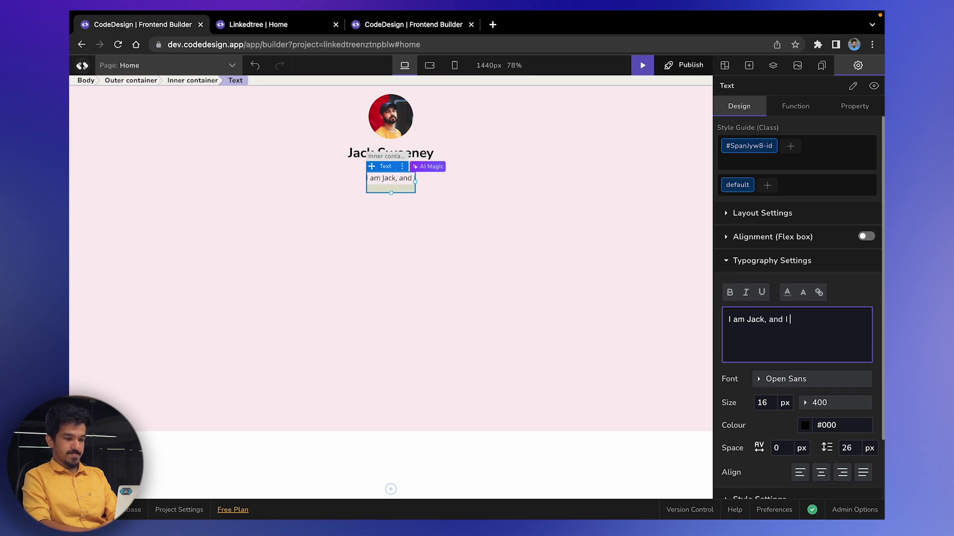
{"action": "type", "text": "am a developer "}
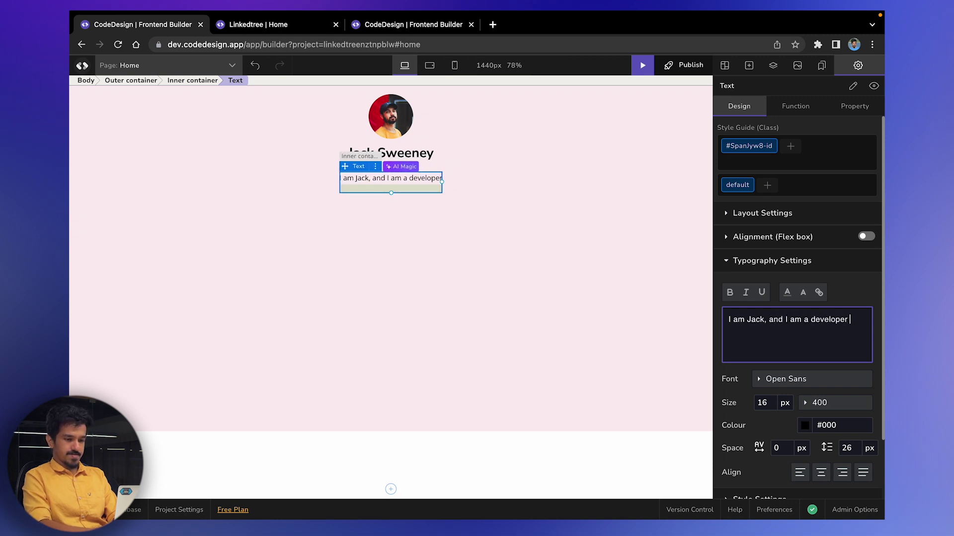
{"action": "type", "text": "and designer. "}
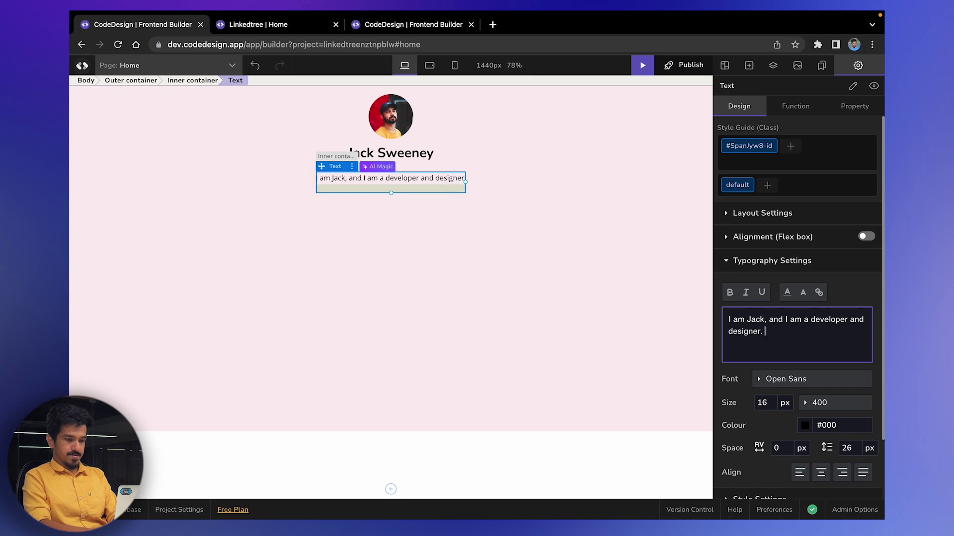
{"action": "type", "text": "I love w"}
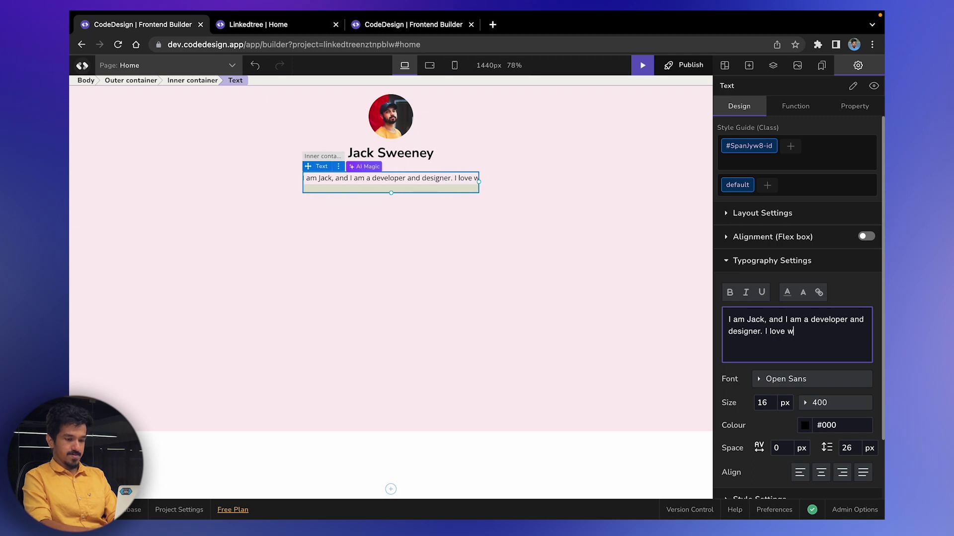
{"action": "key", "text": "BackSpace"}
{"action": "type", "text": "reading books."}
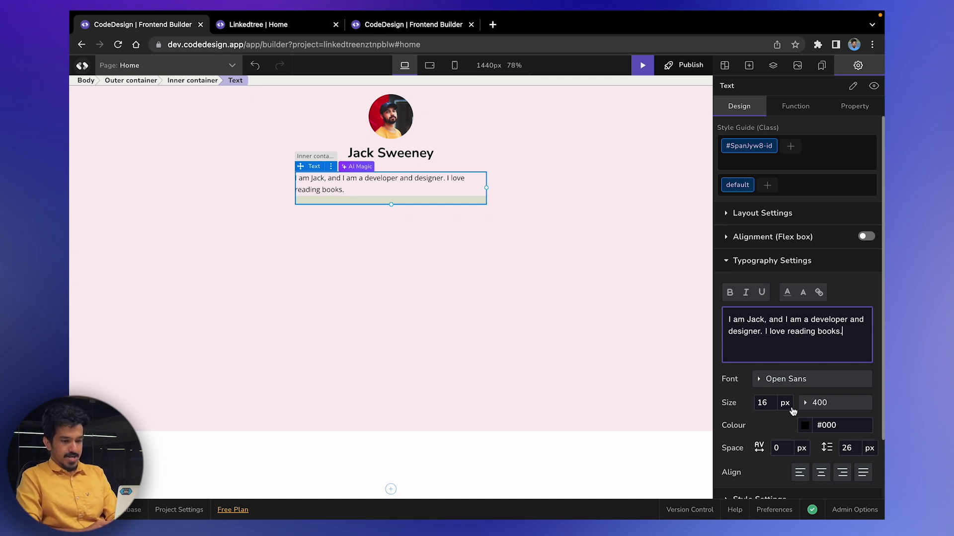
Step: Set the bio text's font weight to Regular (400)
{"action": "scroll", "coordinate": [792, 411], "scroll_direction": "down", "scroll_amount": 2}
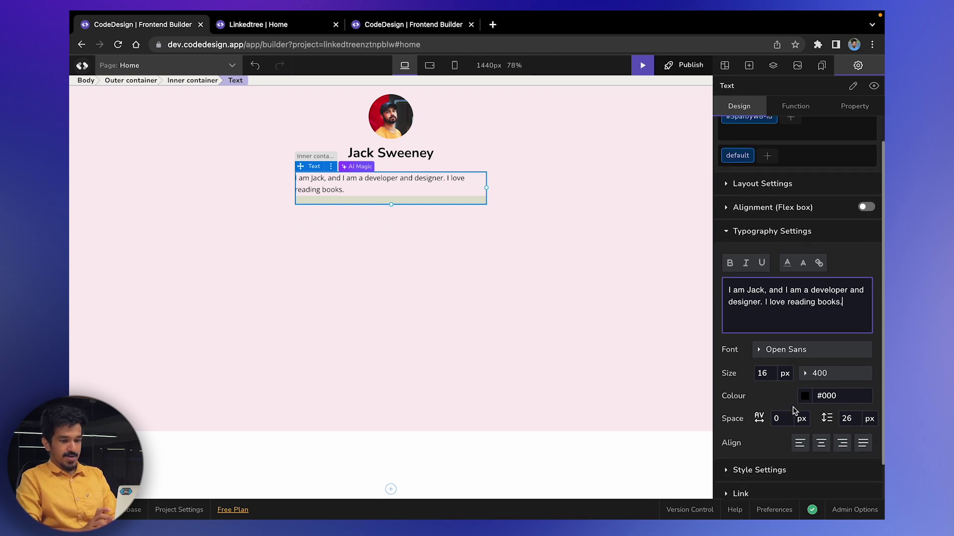
{"action": "left_click", "coordinate": [810, 379]}
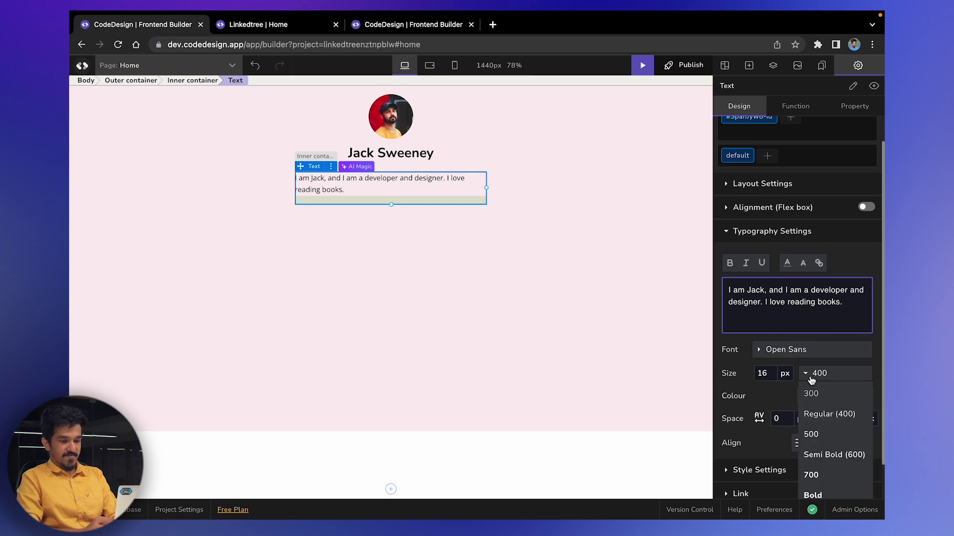
{"action": "left_click", "coordinate": [816, 416]}
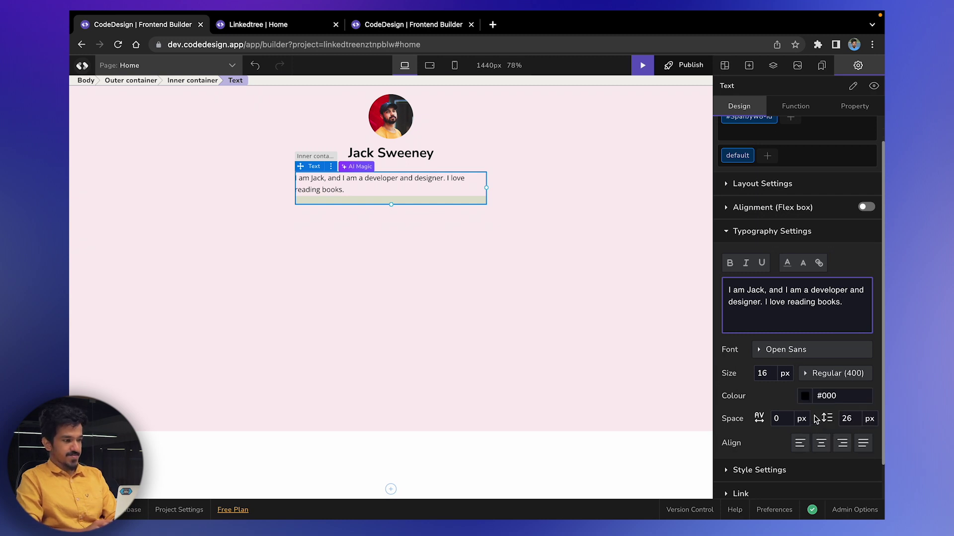
{"action": "scroll", "coordinate": [804, 385], "scroll_direction": "down", "scroll_amount": 1}
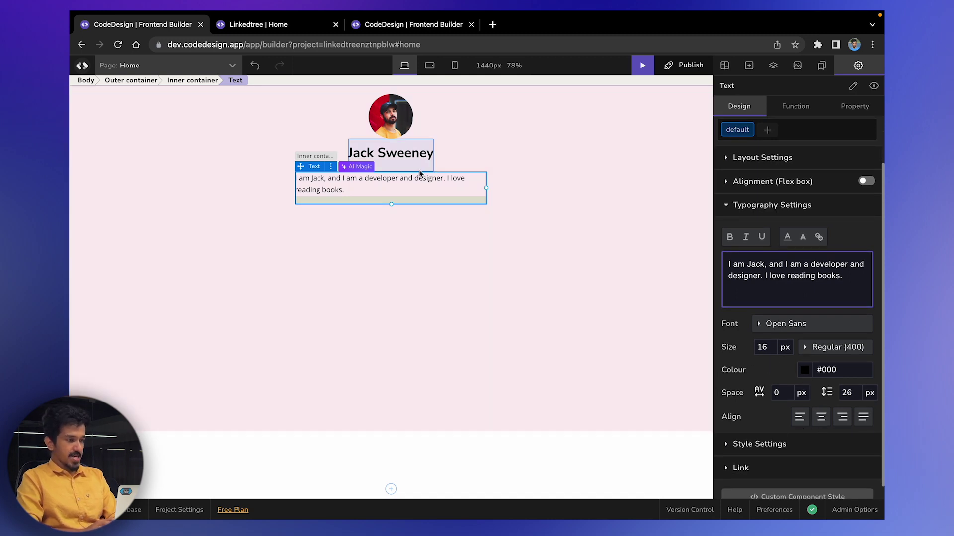
{"action": "left_click", "coordinate": [444, 142]}
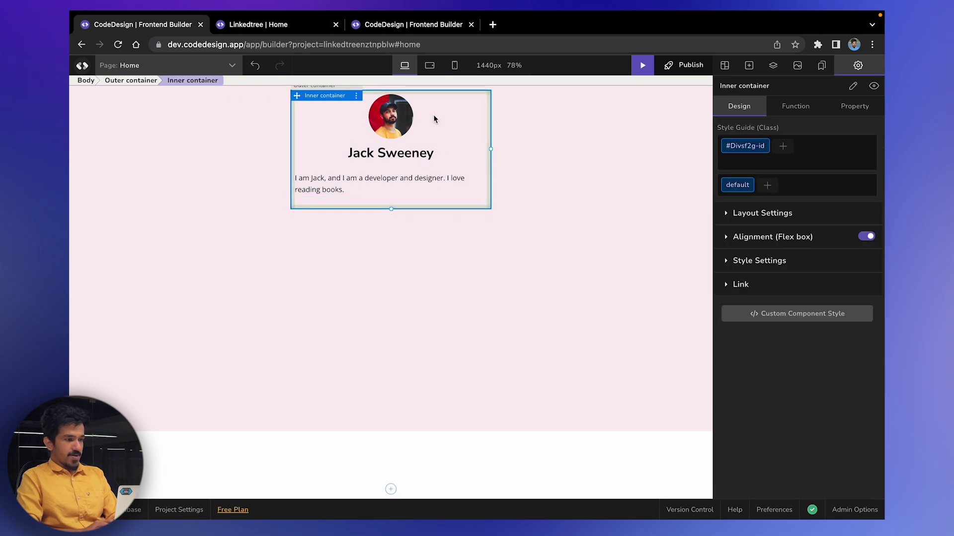
{"action": "left_click", "coordinate": [290, 30]}
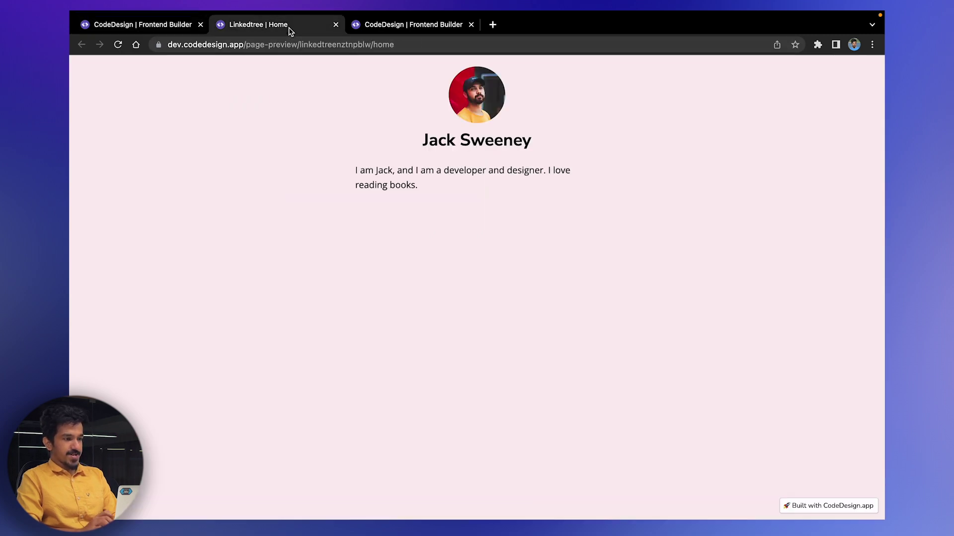
{"action": "left_click", "coordinate": [170, 30]}
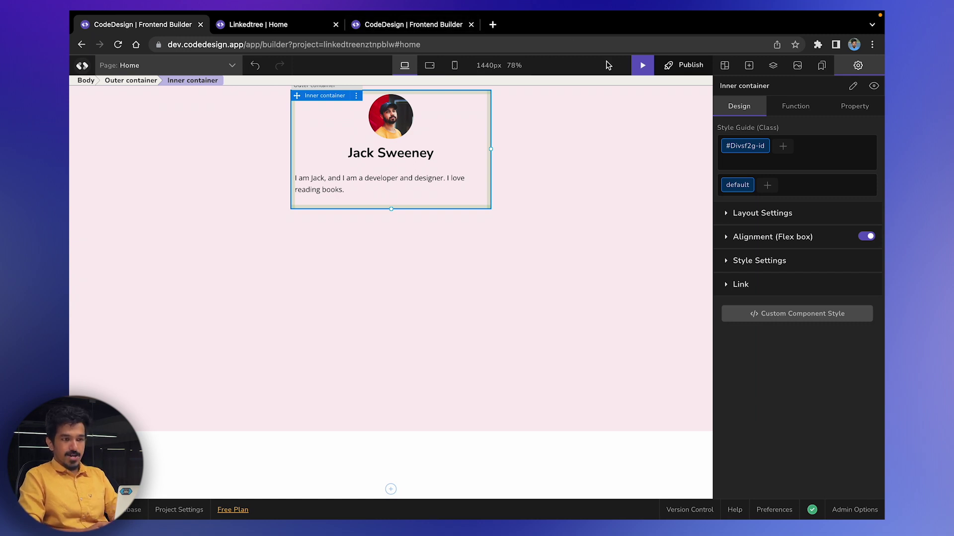
Step: Add a Flex - Horizontal box to the Inner container and move it below the bio
{"action": "left_click", "coordinate": [748, 65]}
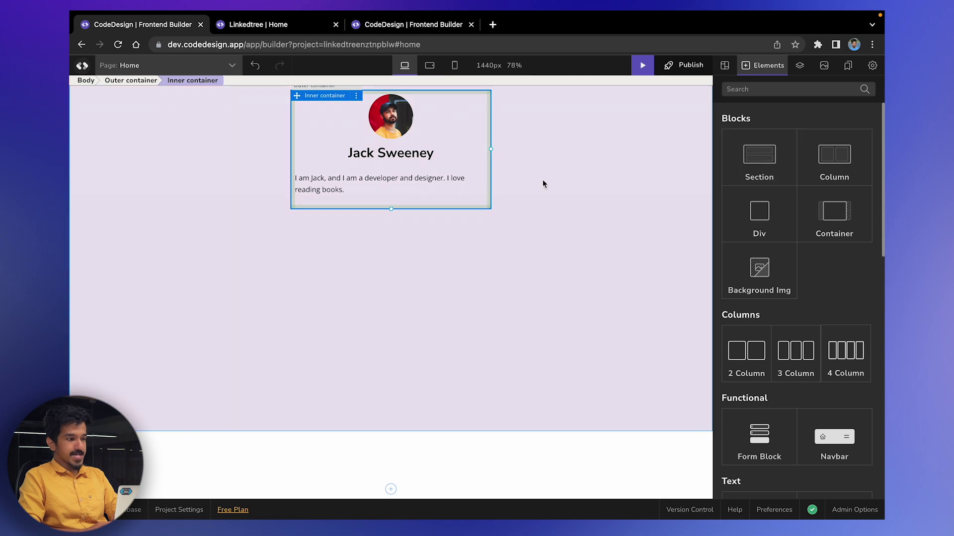
{"action": "left_click_drag", "start_coordinate": [758, 156], "coordinate": [418, 211]}
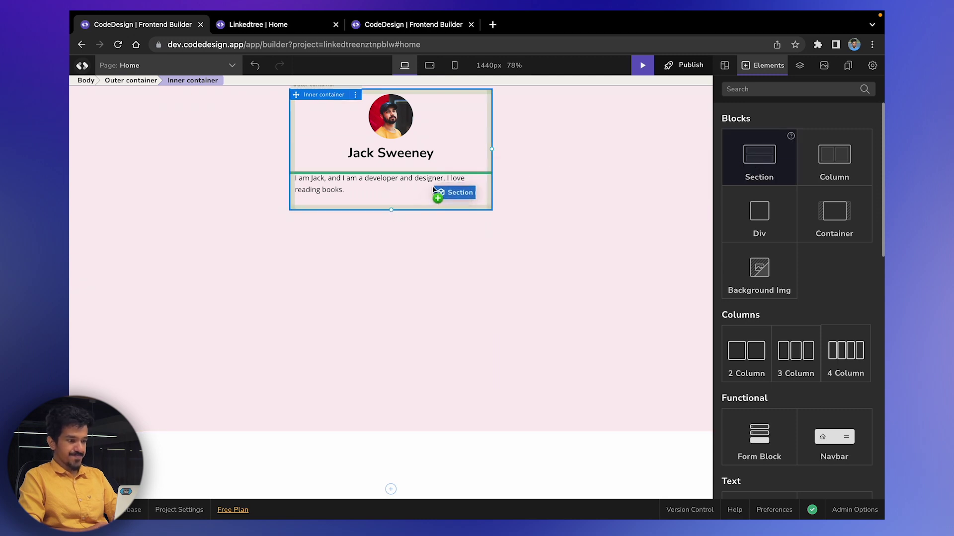
{"action": "left_click_drag", "start_coordinate": [328, 150], "coordinate": [312, 260]}
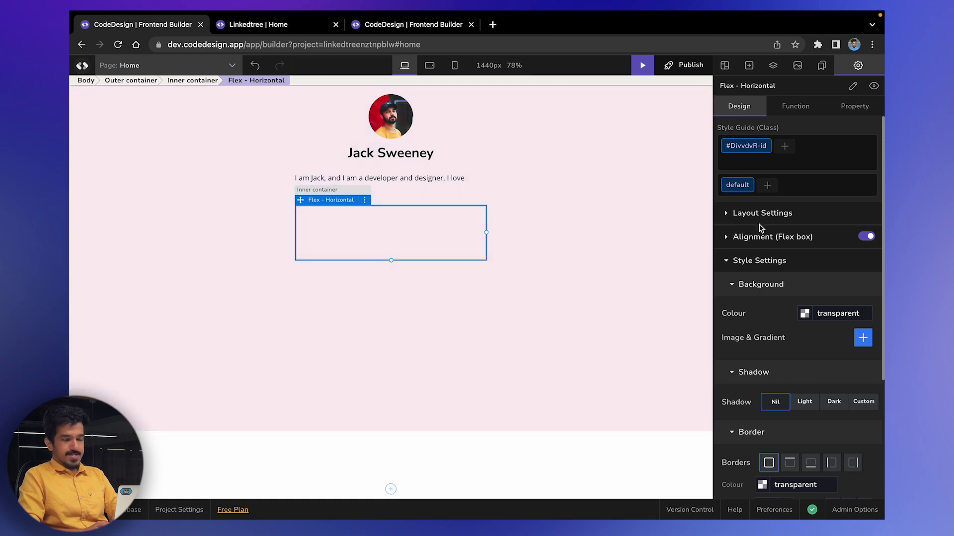
{"action": "left_click", "coordinate": [749, 65]}
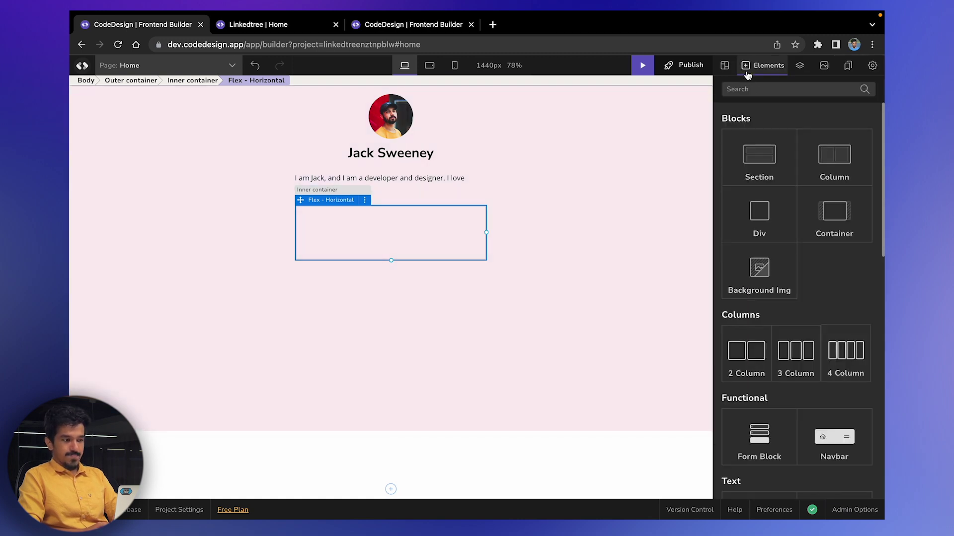
Step: Drop a Span into the new flex box and set its text to 'My website'
{"action": "scroll", "coordinate": [755, 283], "scroll_direction": "down", "scroll_amount": 4}
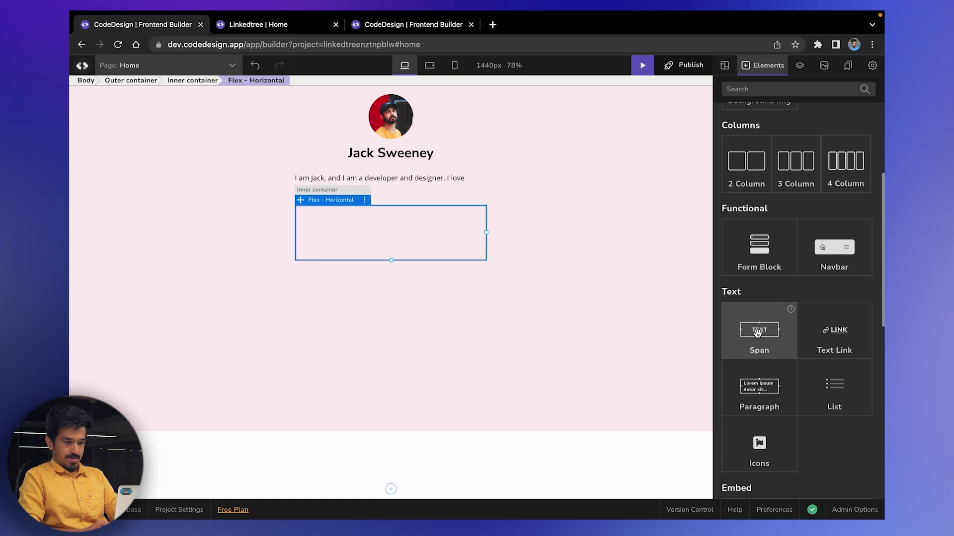
{"action": "left_click_drag", "start_coordinate": [757, 332], "coordinate": [388, 222]}
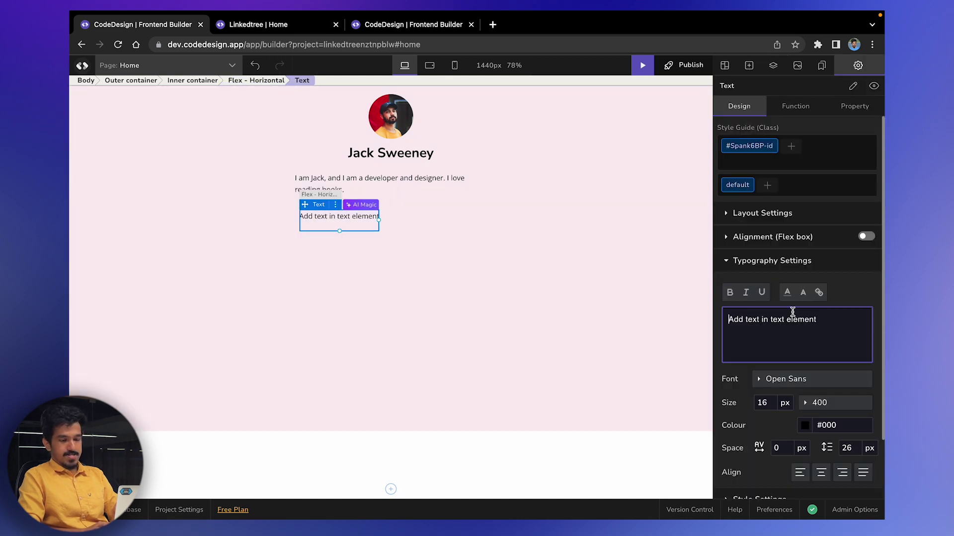
{"action": "triple_click", "coordinate": [793, 313]}
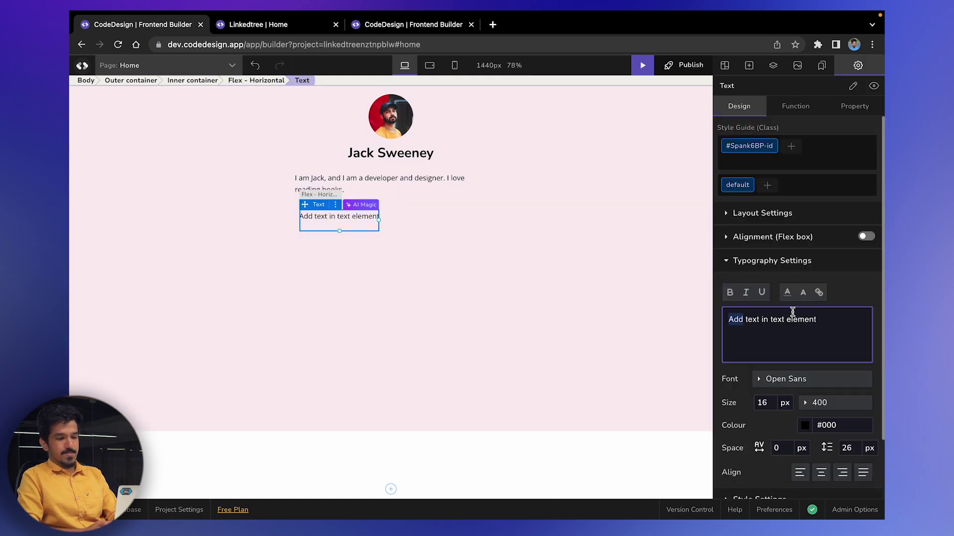
{"action": "type", "text": "My w"}
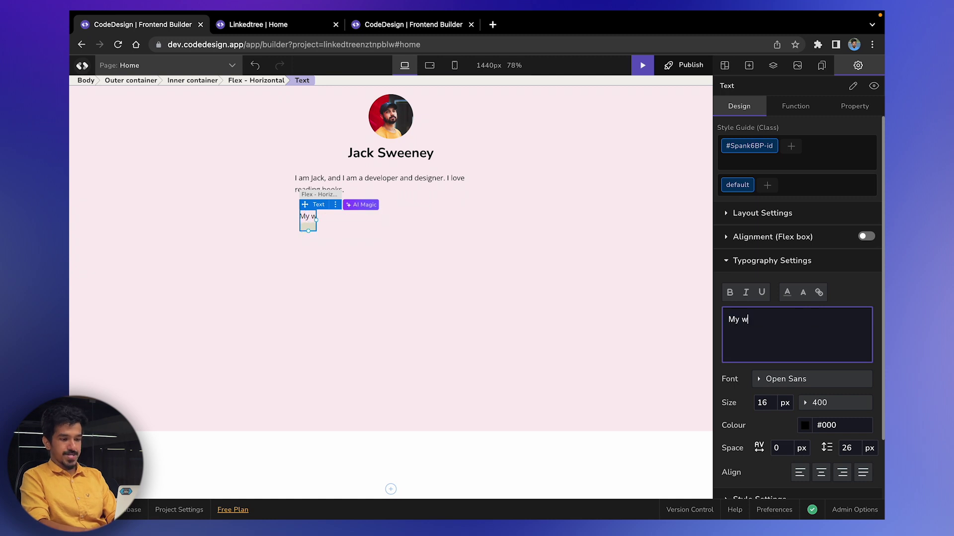
{"action": "type", "text": "ebsite"}
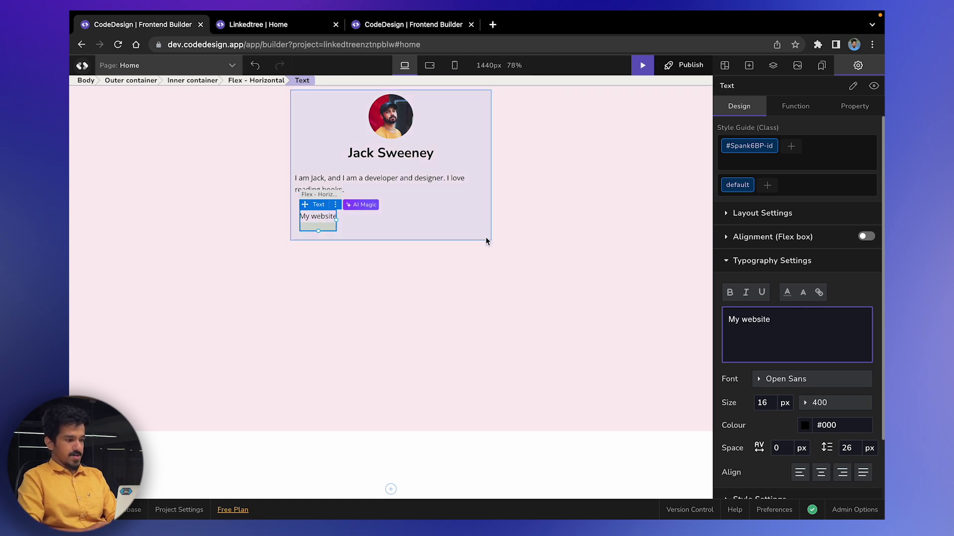
{"action": "left_click", "coordinate": [409, 223]}
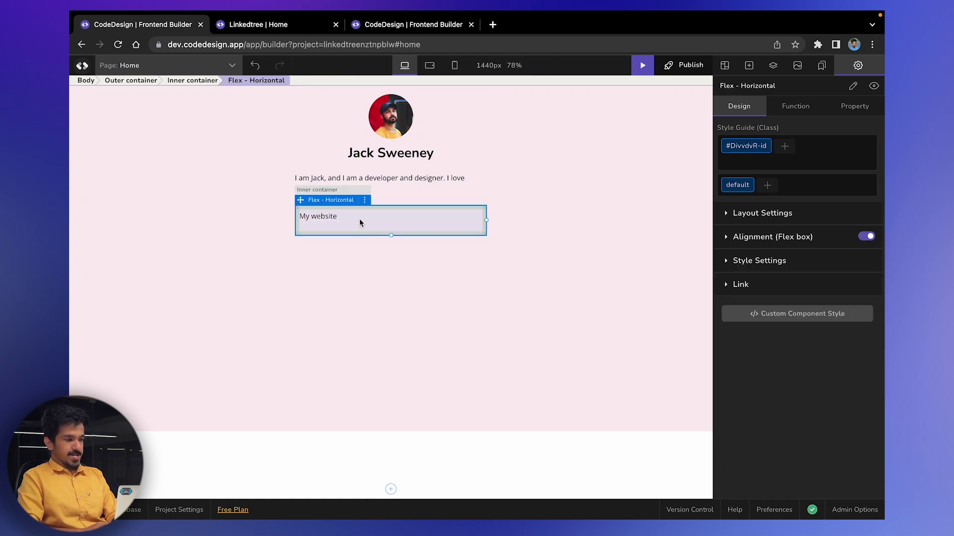
{"action": "left_click", "coordinate": [323, 215]}
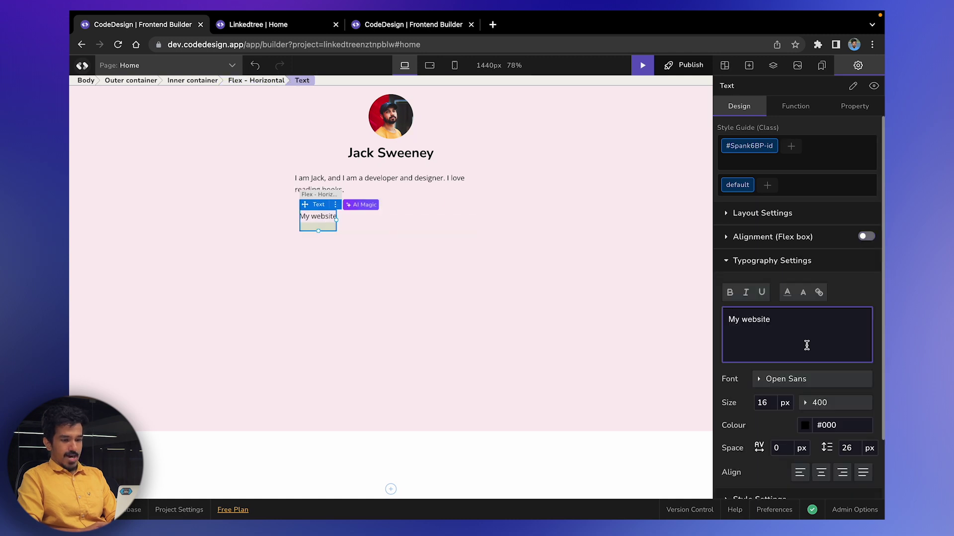
{"action": "scroll", "coordinate": [807, 367], "scroll_direction": "down", "scroll_amount": 1}
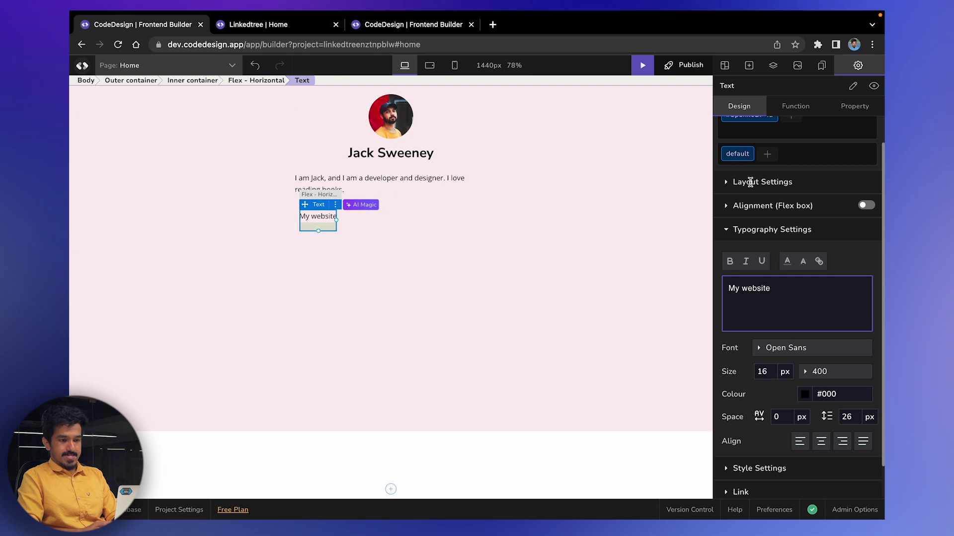
{"action": "left_click", "coordinate": [750, 182]}
{"action": "scroll", "coordinate": [767, 307], "scroll_direction": "down", "scroll_amount": 3}
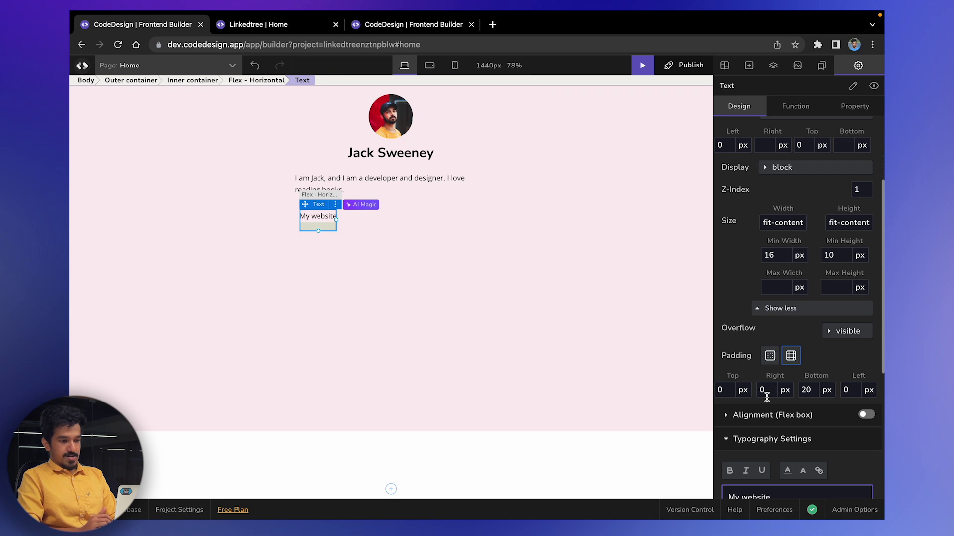
Step: Change the My website text's bottom padding from 20 to 0 px, then select its Flex - Horizontal parent
{"action": "double_click", "coordinate": [806, 390]}
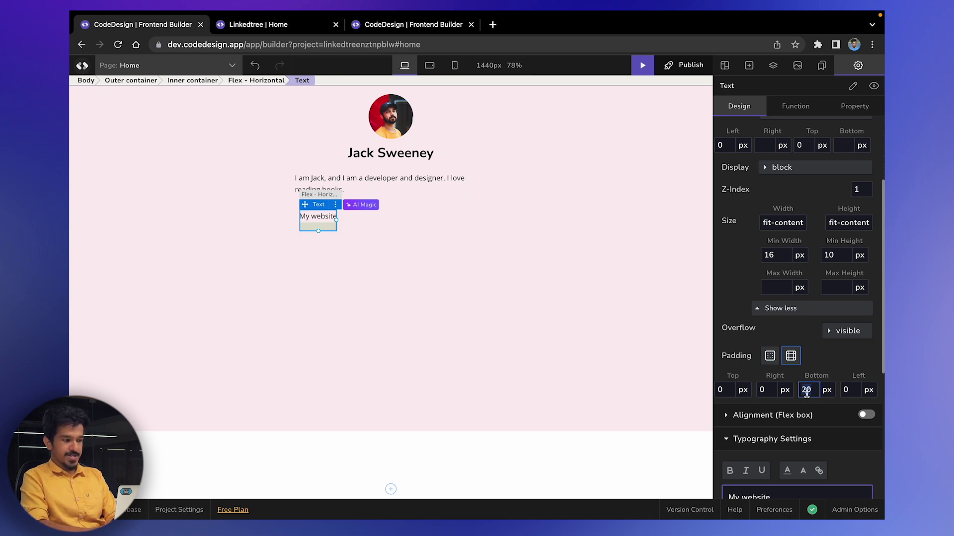
{"action": "type", "text": "0"}
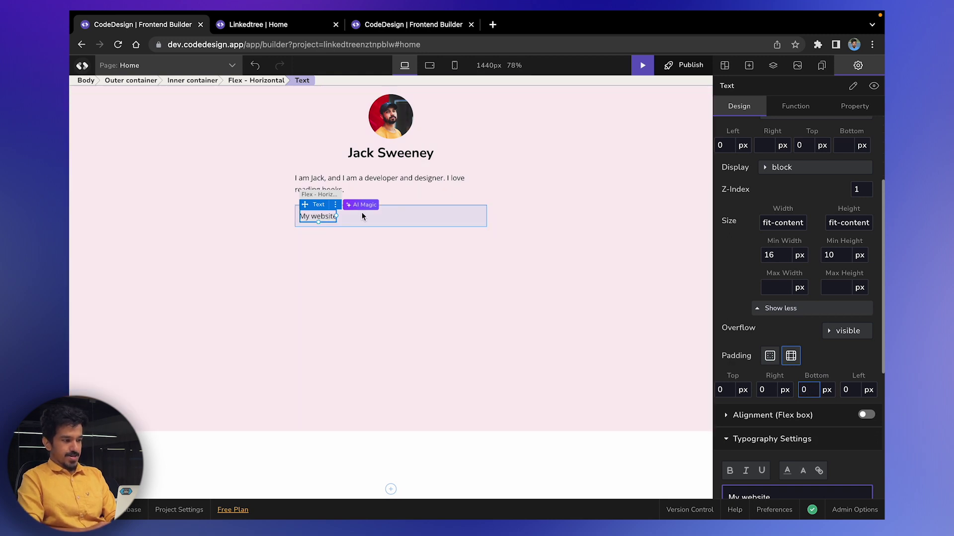
{"action": "left_click", "coordinate": [362, 216]}
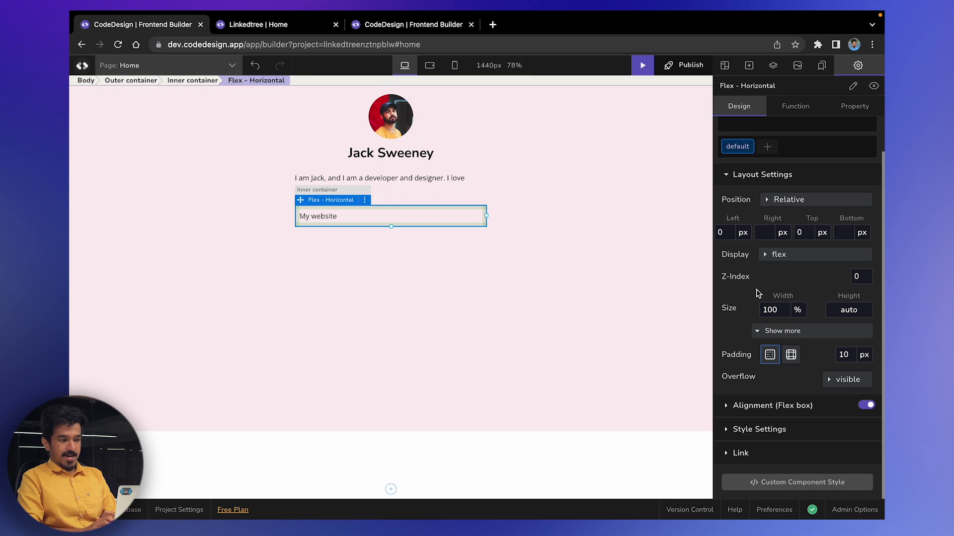
Step: Set the flex box's Justify content and Align items both to center
{"action": "left_click", "coordinate": [730, 409]}
{"action": "scroll", "coordinate": [784, 312], "scroll_direction": "down", "scroll_amount": 3}
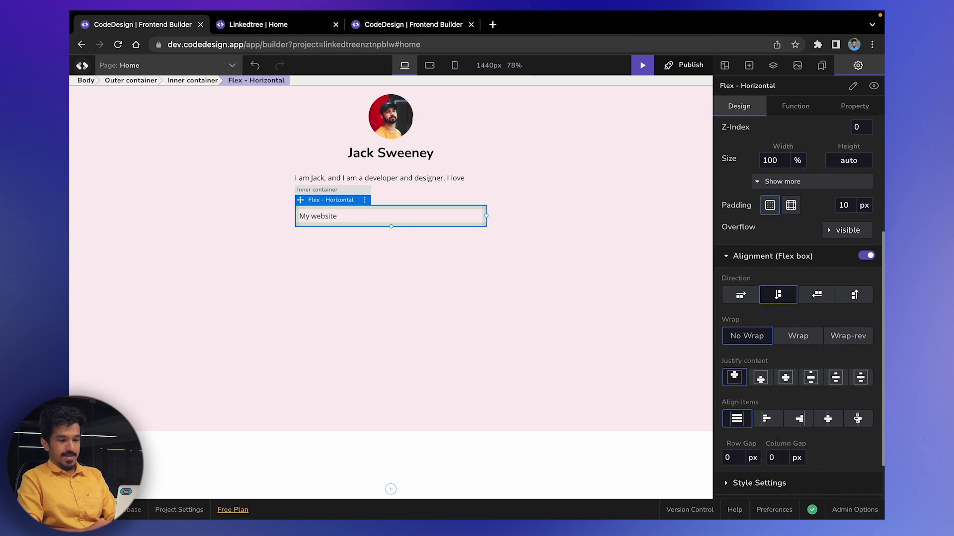
{"action": "left_click", "coordinate": [785, 379]}
{"action": "left_click", "coordinate": [828, 420]}
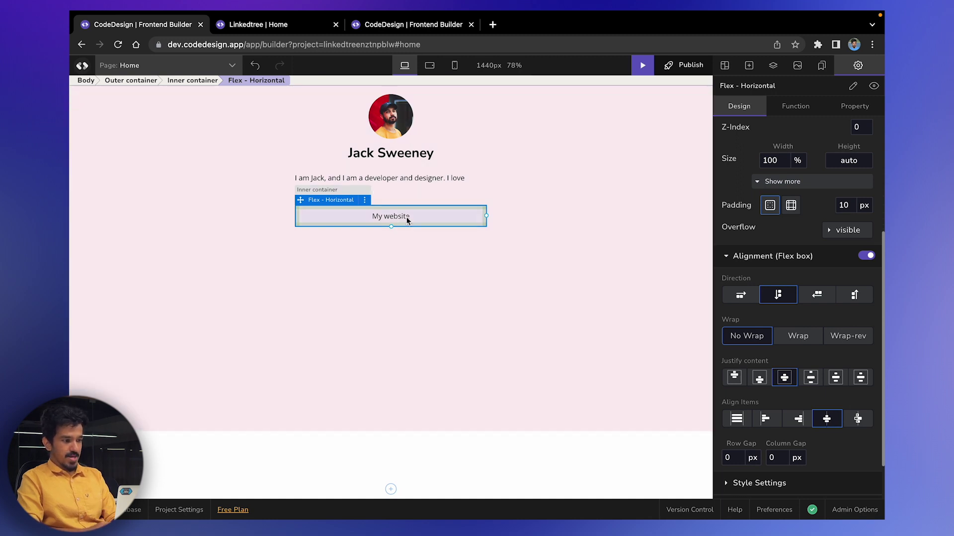
Step: Reselect the link box around My website and expand its style options
{"action": "left_click", "coordinate": [387, 217]}
{"action": "left_click", "coordinate": [337, 224]}
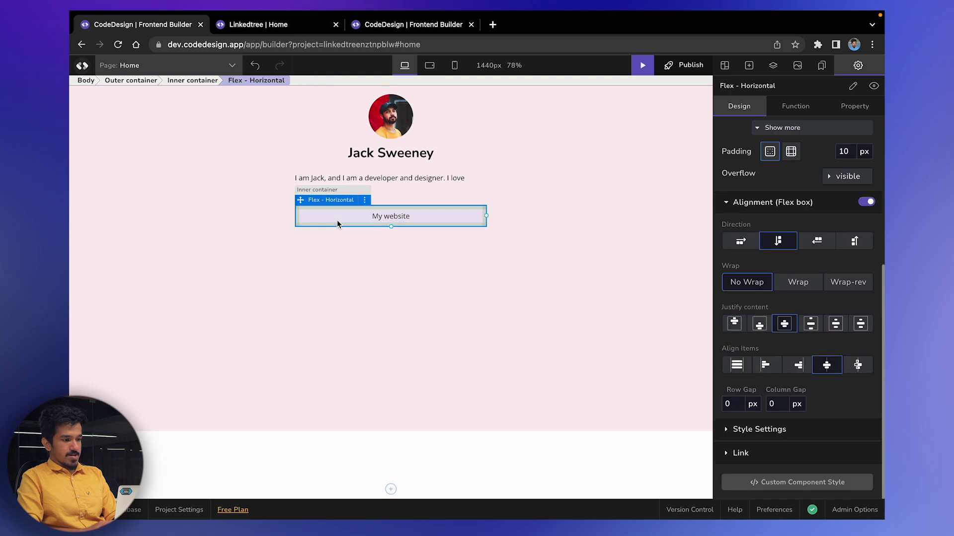
{"action": "left_click", "coordinate": [347, 247]}
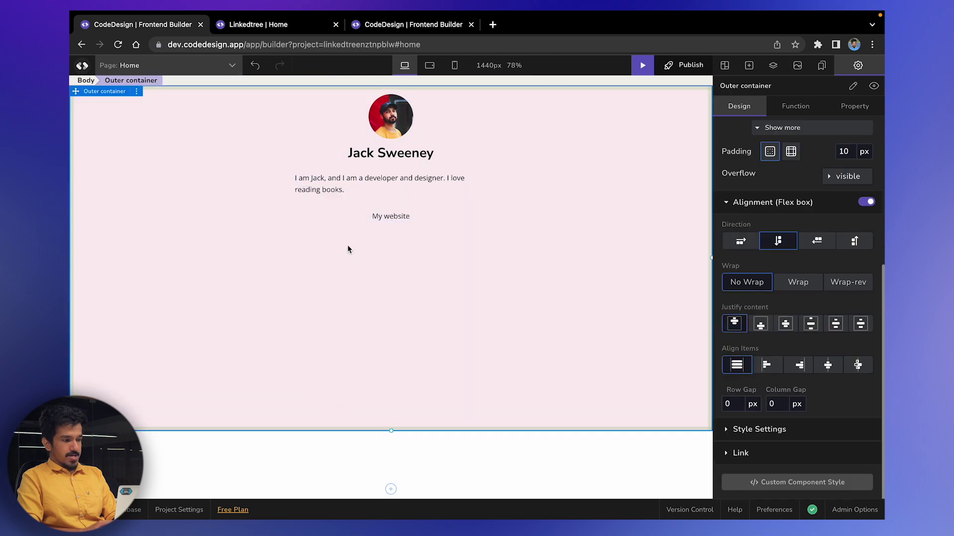
{"action": "left_click", "coordinate": [348, 219]}
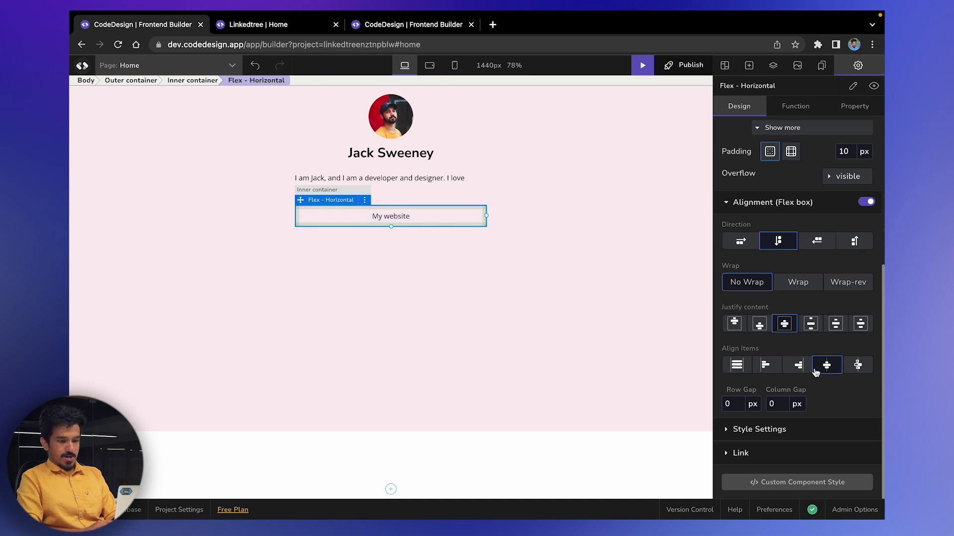
{"action": "left_click", "coordinate": [789, 428]}
{"action": "scroll", "coordinate": [789, 428], "scroll_direction": "down", "scroll_amount": 8}
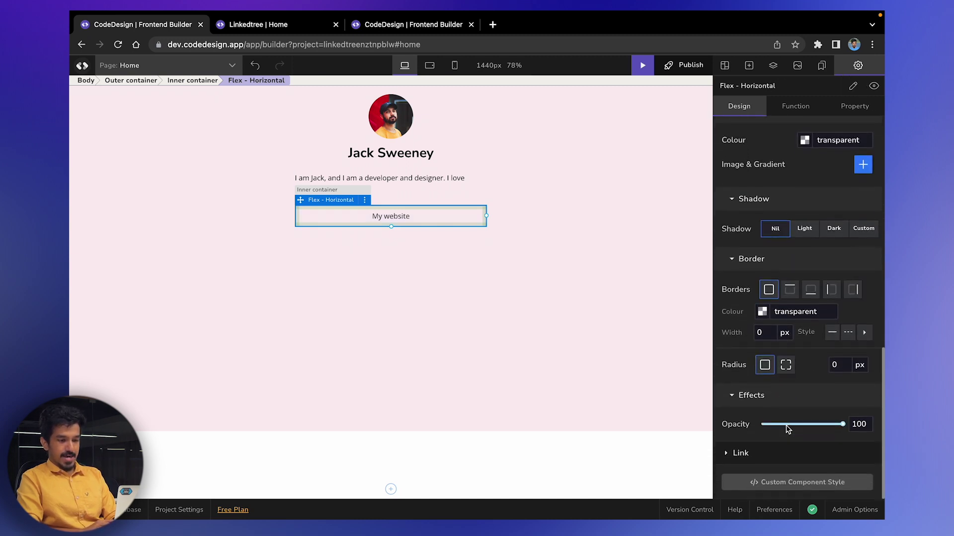
Step: Give the link box a 1 px border coloured pink #ff8989
{"action": "left_click", "coordinate": [764, 333]}
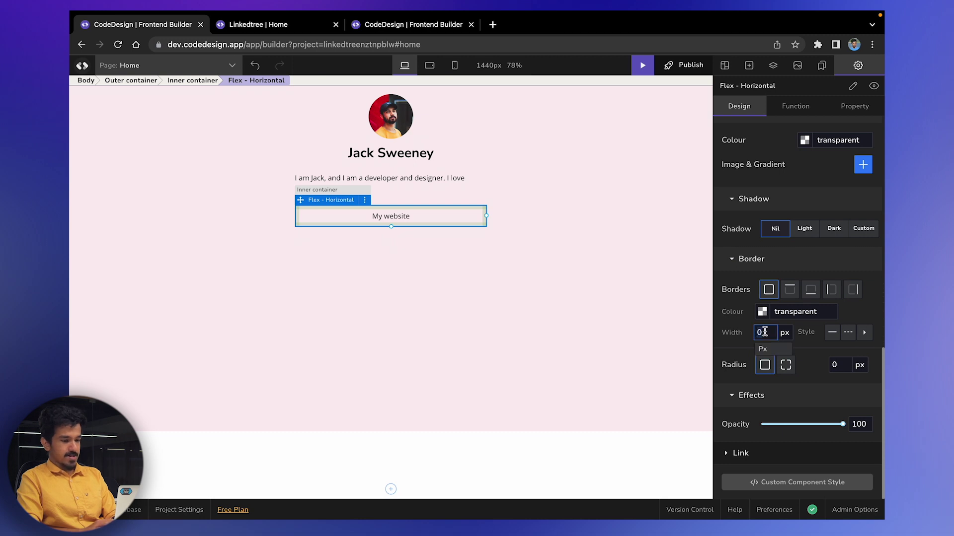
{"action": "type", "text": "1"}
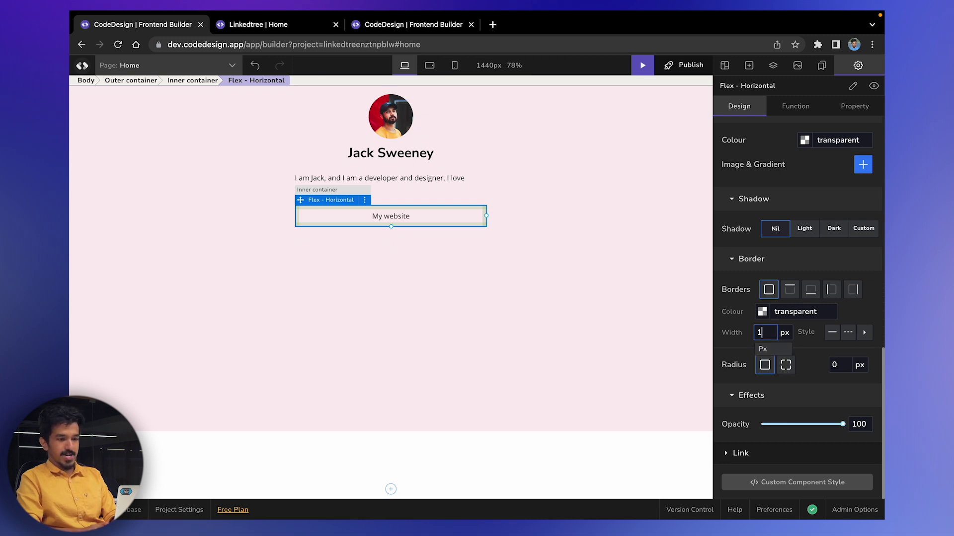
{"action": "key", "text": "Return"}
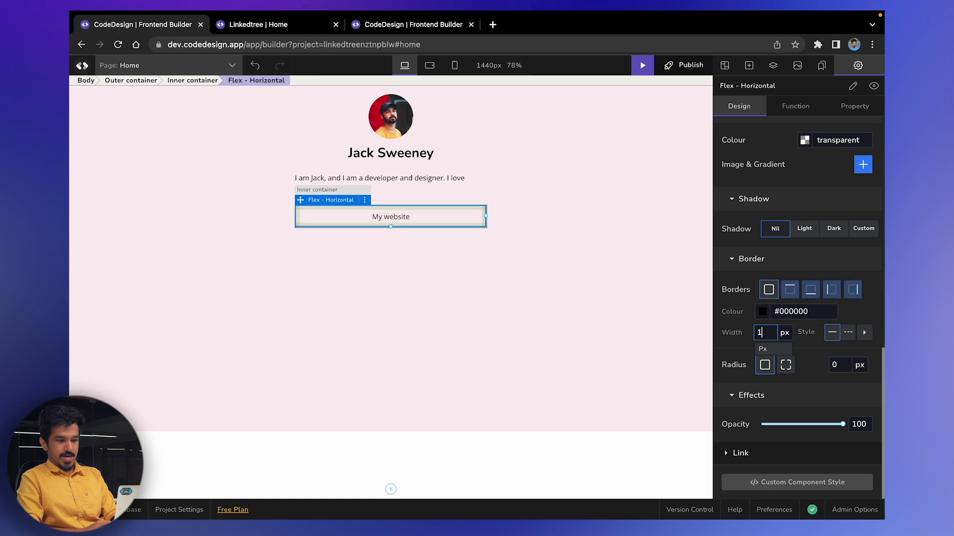
{"action": "left_click", "coordinate": [783, 310]}
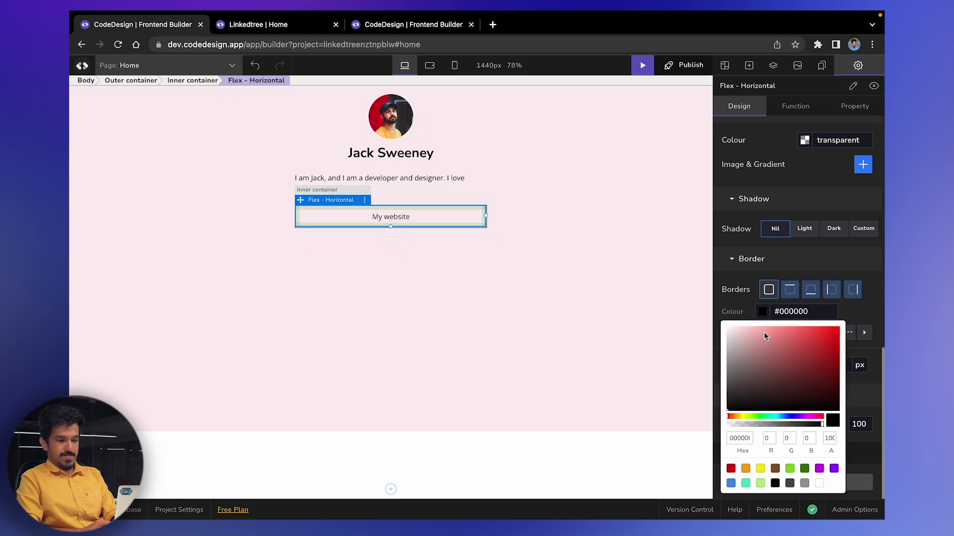
{"action": "left_click", "coordinate": [759, 327]}
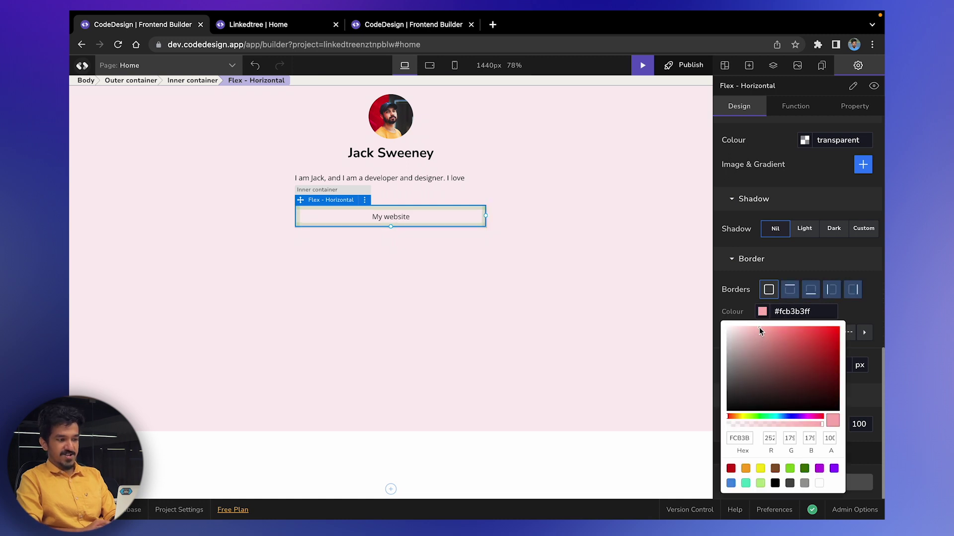
{"action": "left_click", "coordinate": [780, 327]}
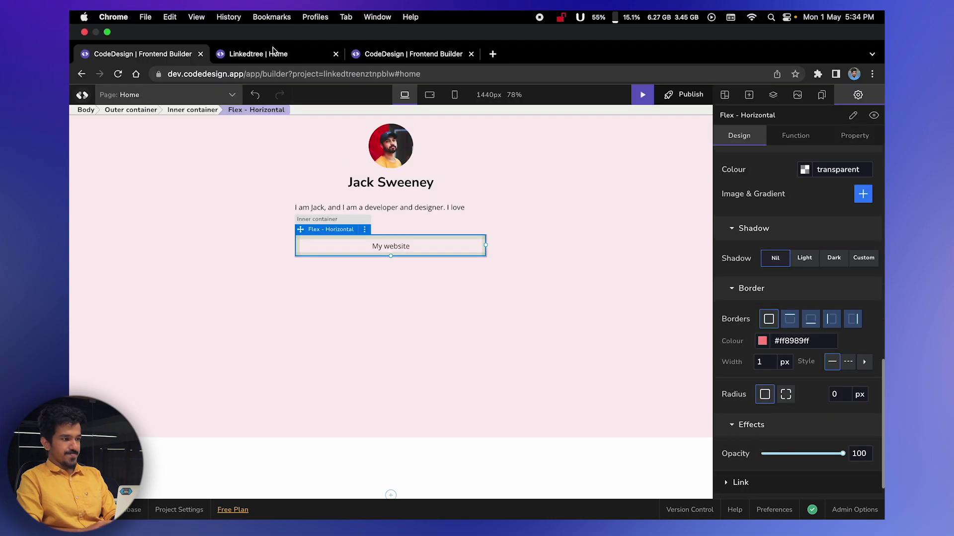
Step: Check the bordered link in the Linkedtree preview, then select the My website text
{"action": "left_click", "coordinate": [266, 56]}
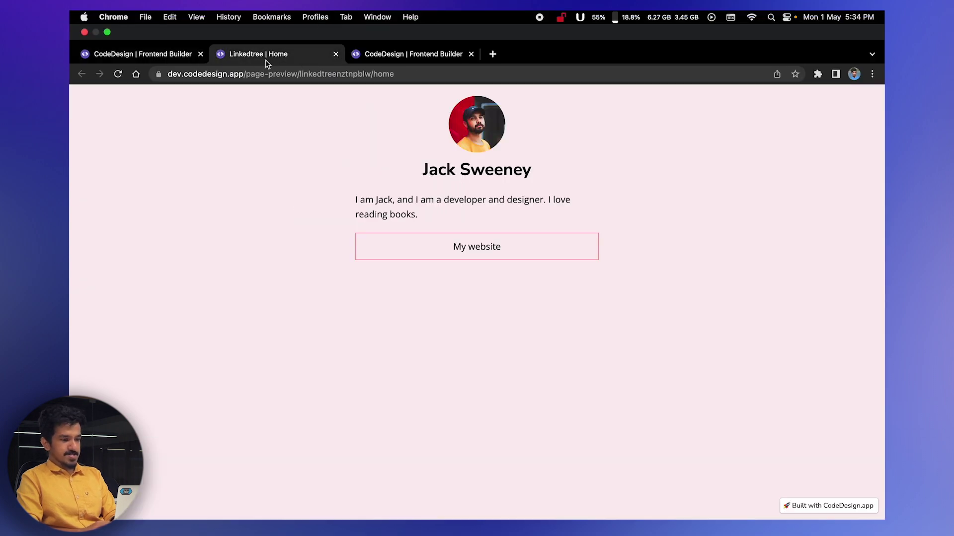
{"action": "left_click", "coordinate": [167, 56]}
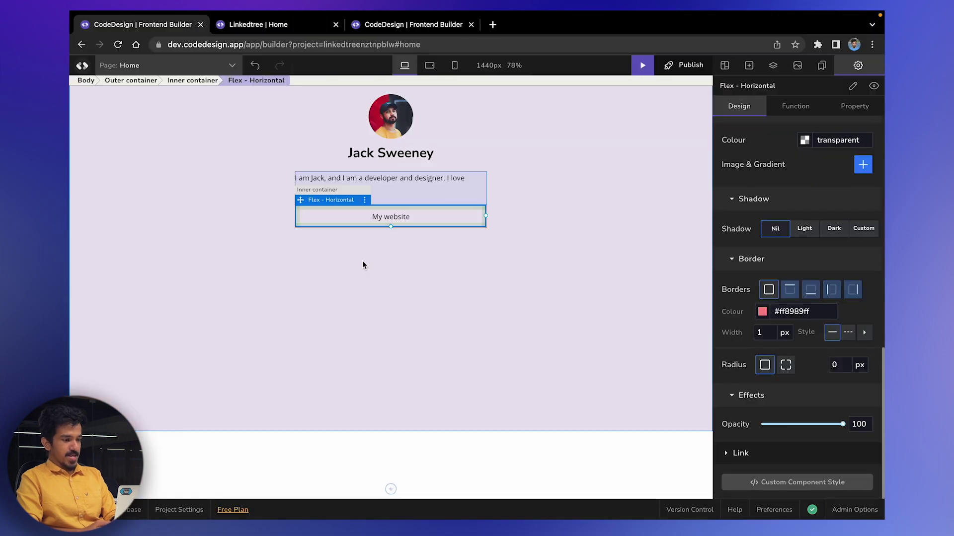
{"action": "left_click", "coordinate": [380, 218]}
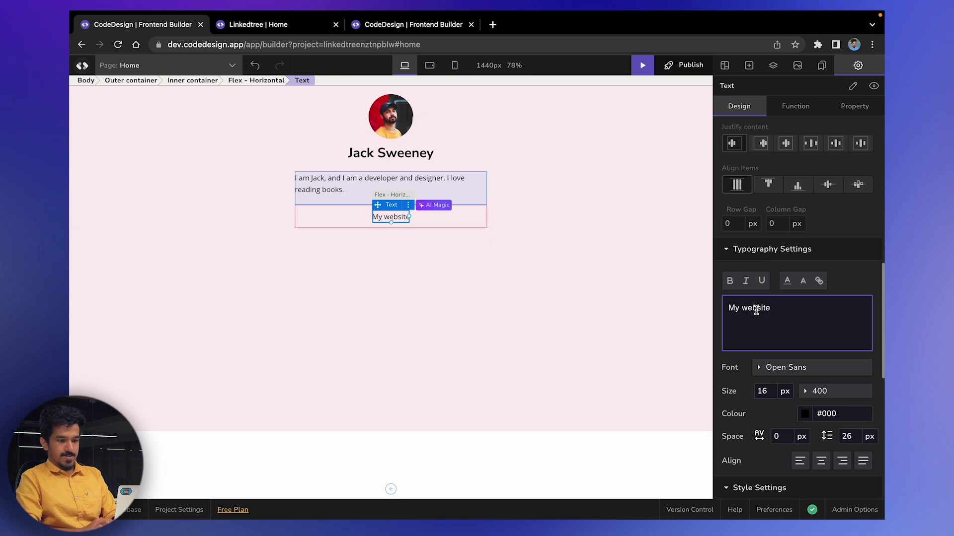
Step: Set the My website text to weight 500 and size 18 px, then check the preview
{"action": "left_click", "coordinate": [819, 392]}
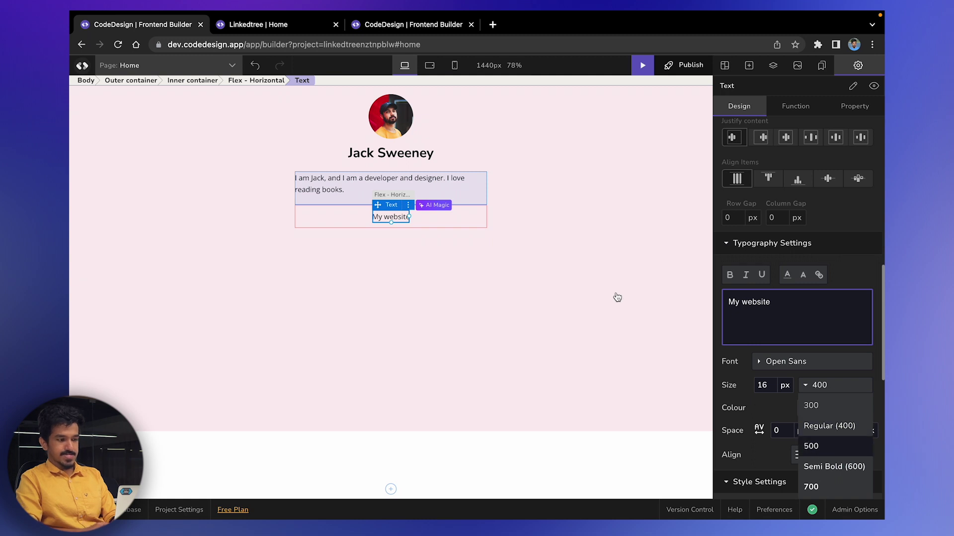
{"action": "left_click", "coordinate": [817, 455]}
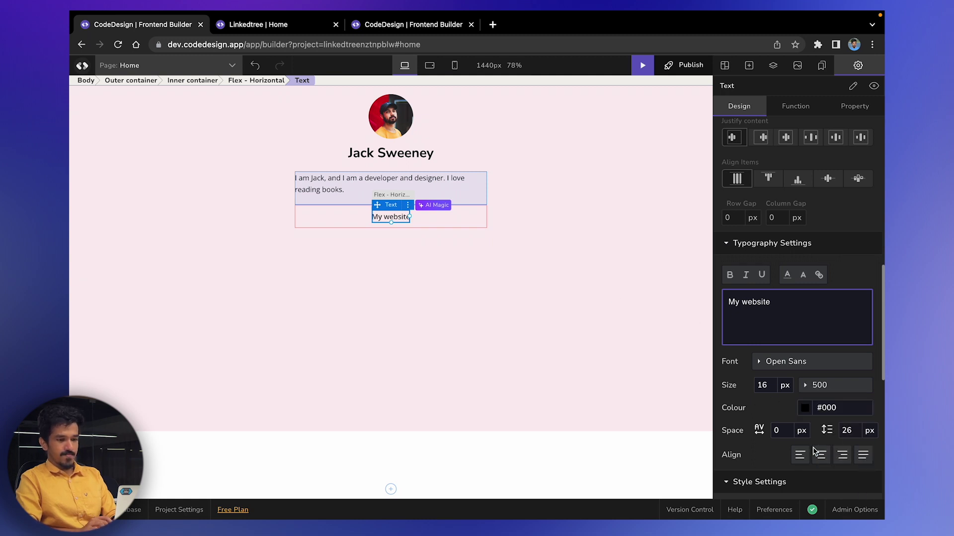
{"action": "scroll", "coordinate": [794, 398], "scroll_direction": "down", "scroll_amount": 2}
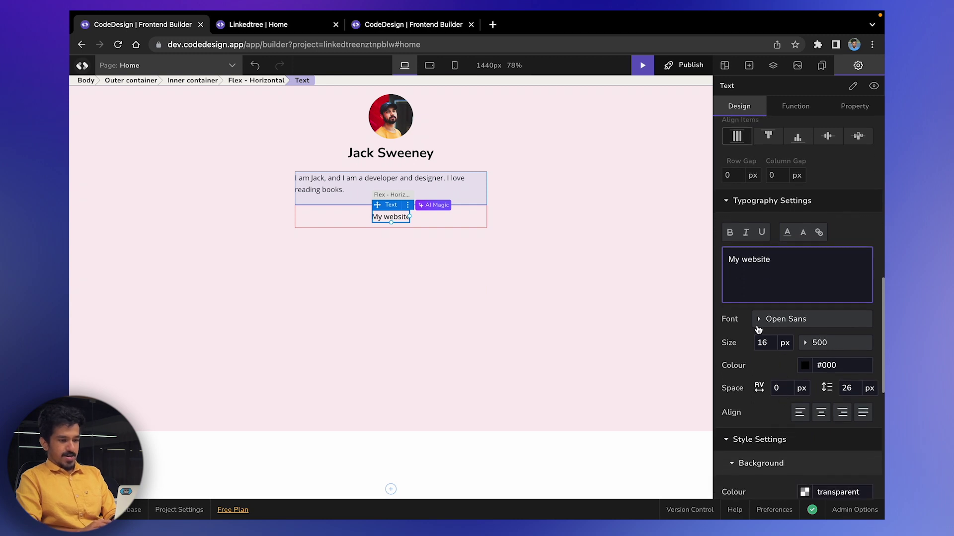
{"action": "left_click", "coordinate": [761, 343]}
{"action": "type", "text": "1"}
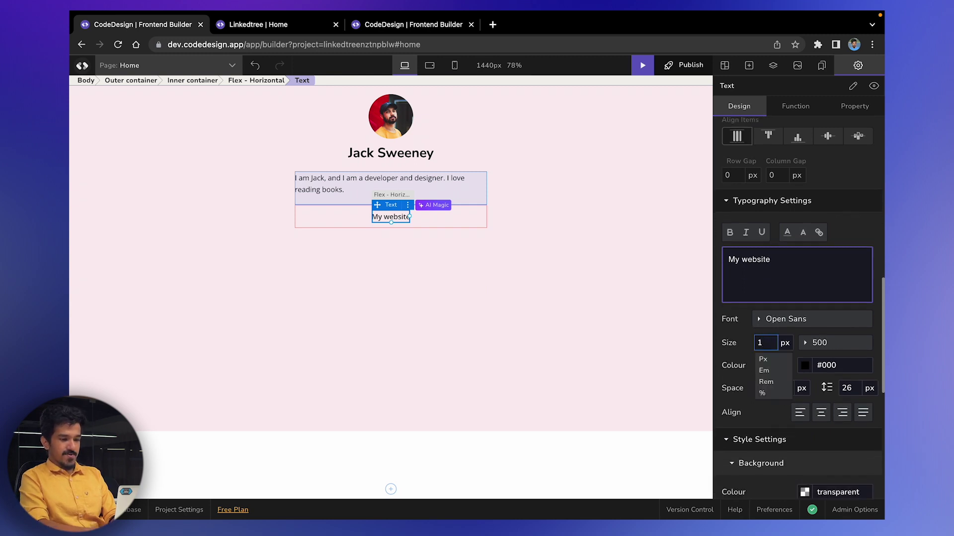
{"action": "type", "text": "8"}
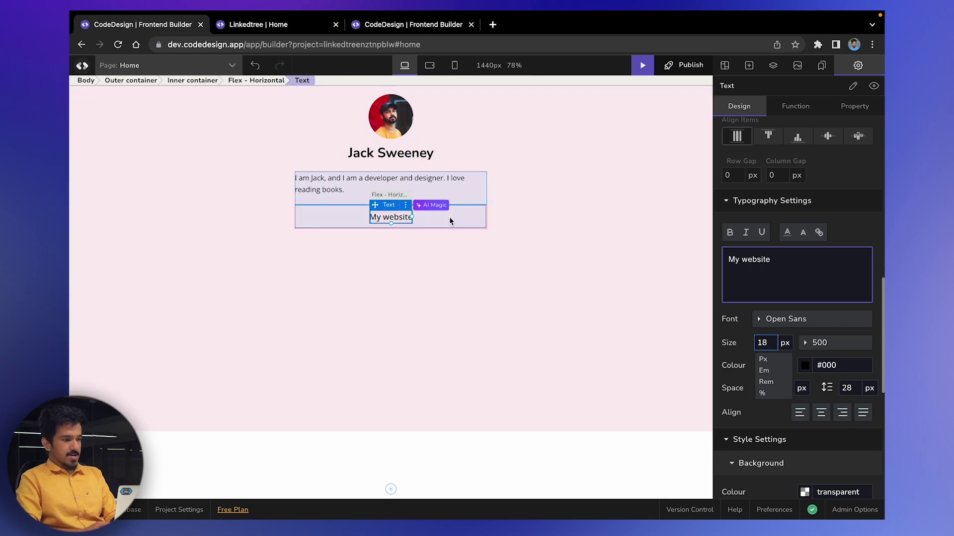
{"action": "left_click", "coordinate": [449, 217]}
{"action": "left_click", "coordinate": [278, 26]}
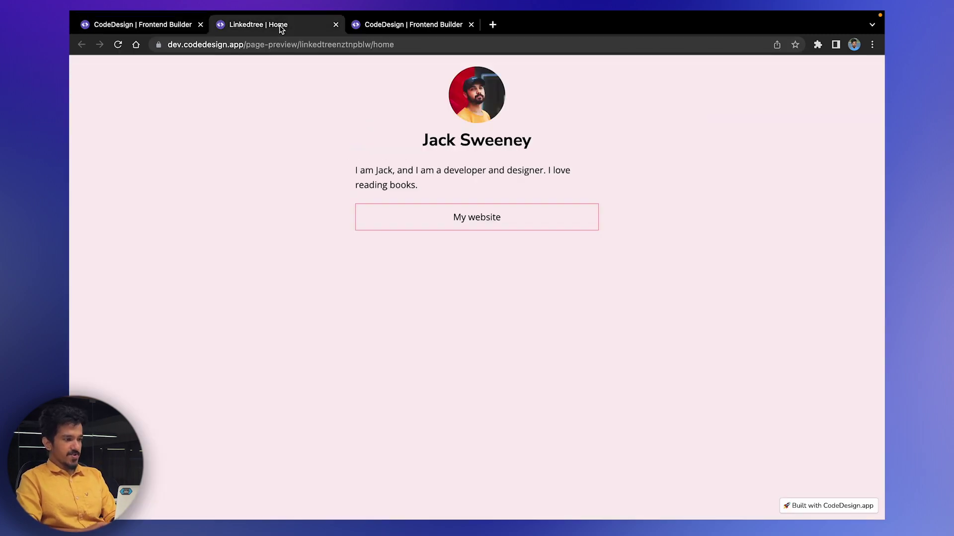
{"action": "left_click", "coordinate": [179, 25]}
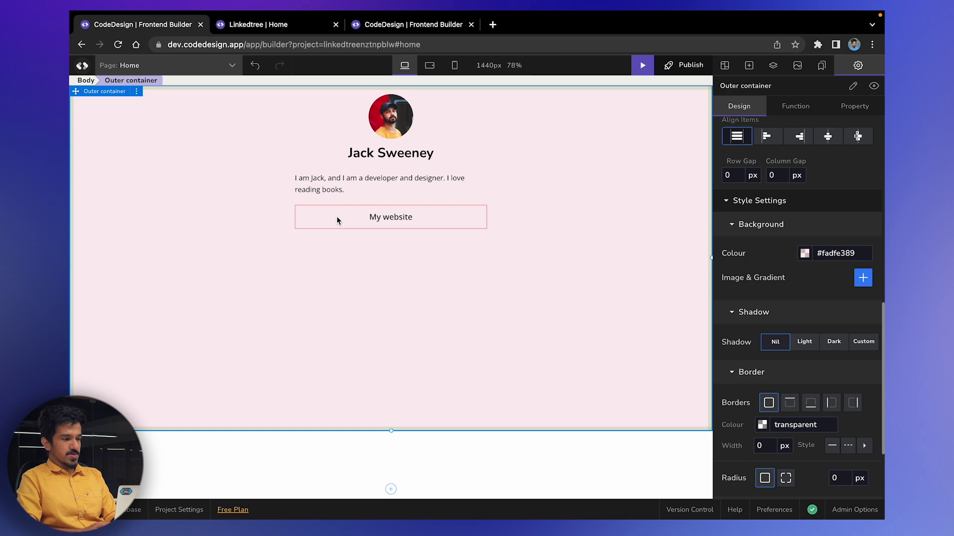
Step: Rename the Flex - Horizontal link box to 'Link 1' and duplicate it with Cmd+D
{"action": "left_click", "coordinate": [336, 220]}
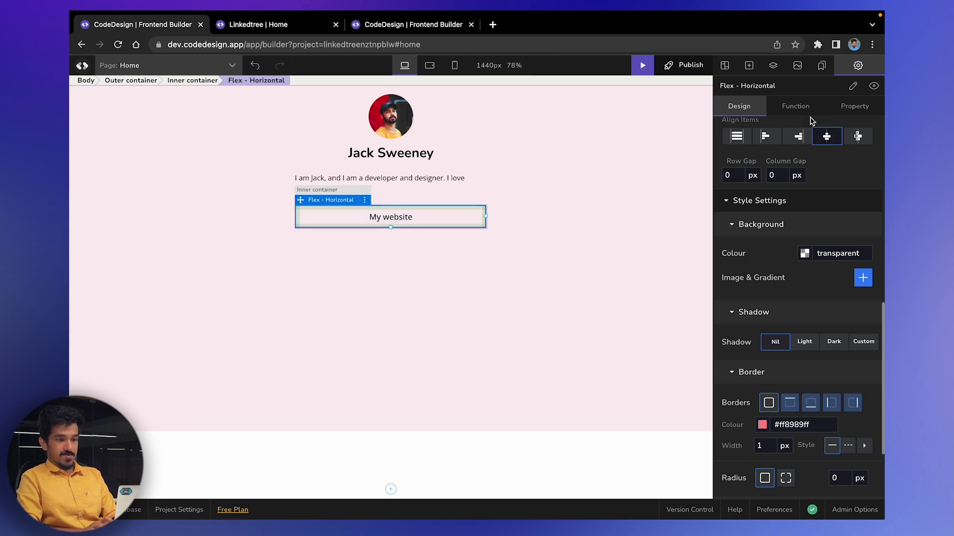
{"action": "left_click", "coordinate": [852, 88]}
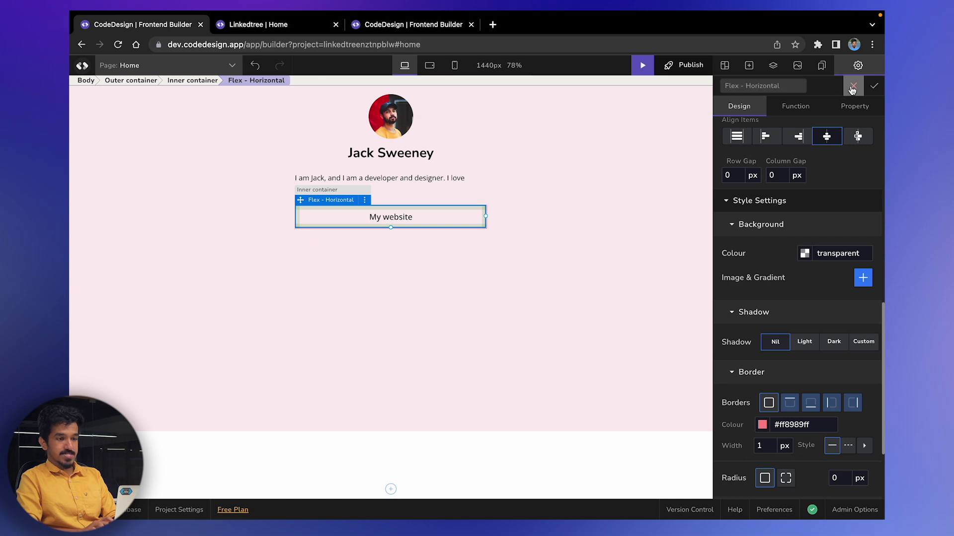
{"action": "double_click", "coordinate": [791, 86]}
{"action": "key", "text": "super+a"}
{"action": "type", "text": "Link 1"}
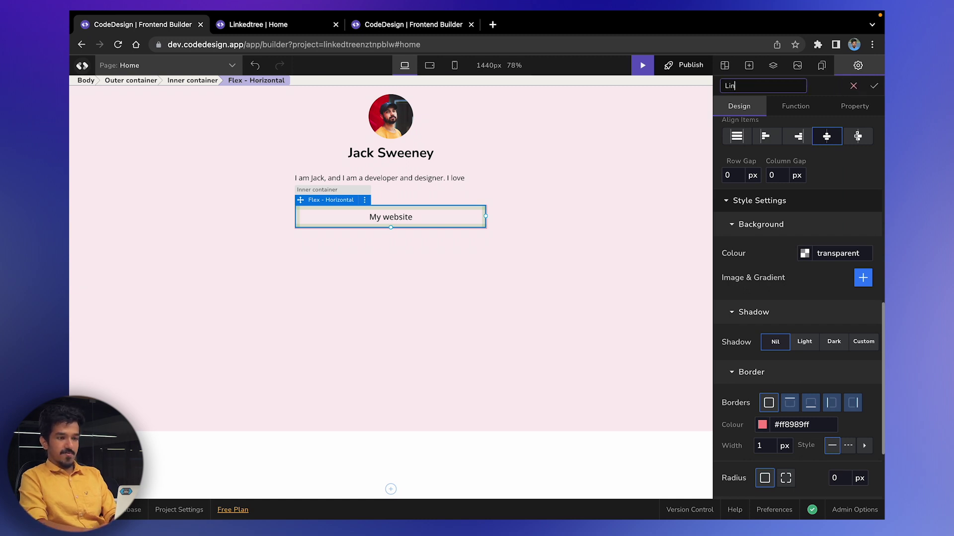
{"action": "left_click", "coordinate": [875, 88]}
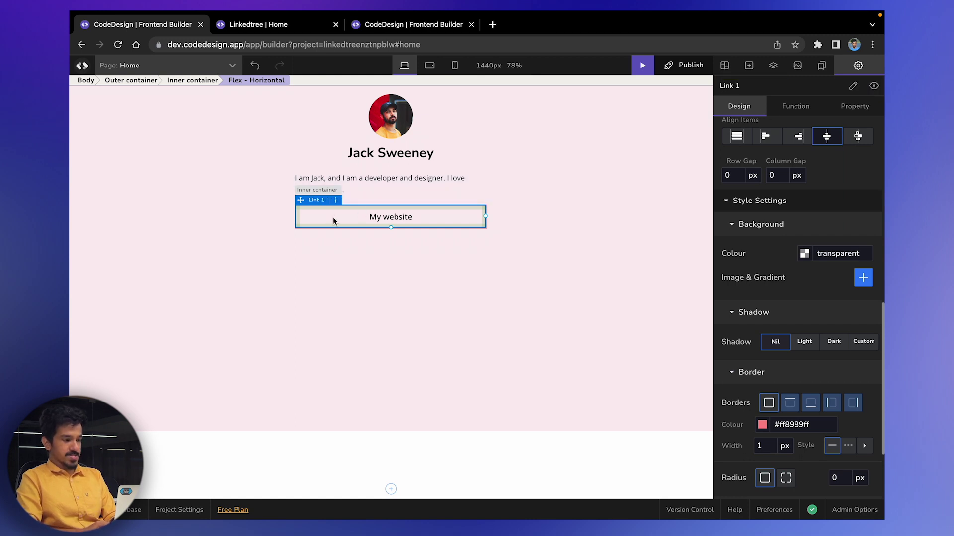
{"action": "key", "text": "super+d"}
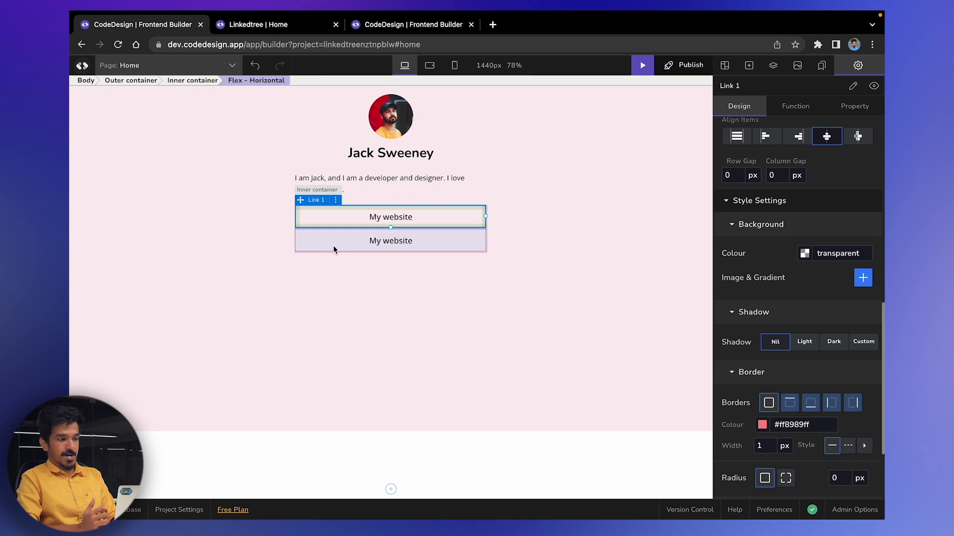
Step: Duplicate the second My website link box to create a third one
{"action": "left_click", "coordinate": [337, 244]}
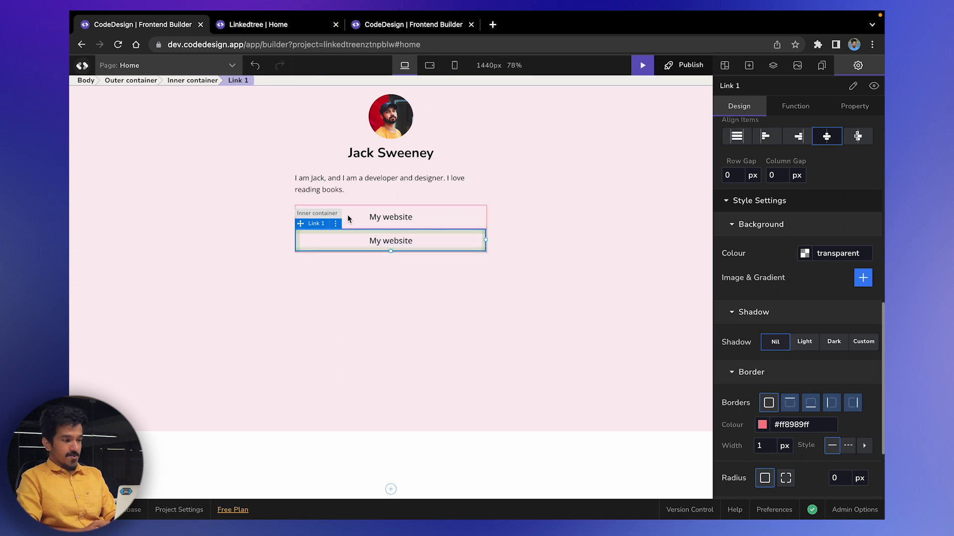
{"action": "left_click", "coordinate": [337, 223]}
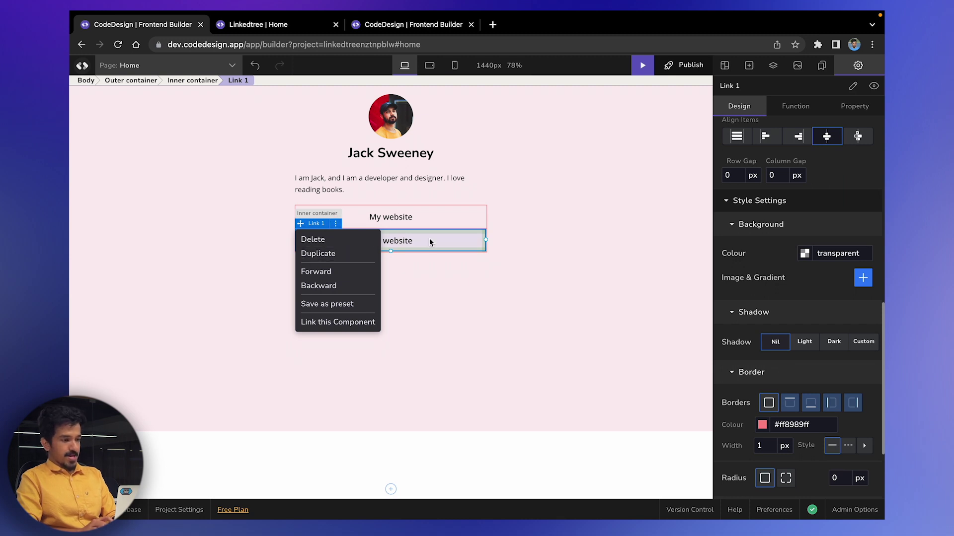
{"action": "left_click", "coordinate": [474, 254]}
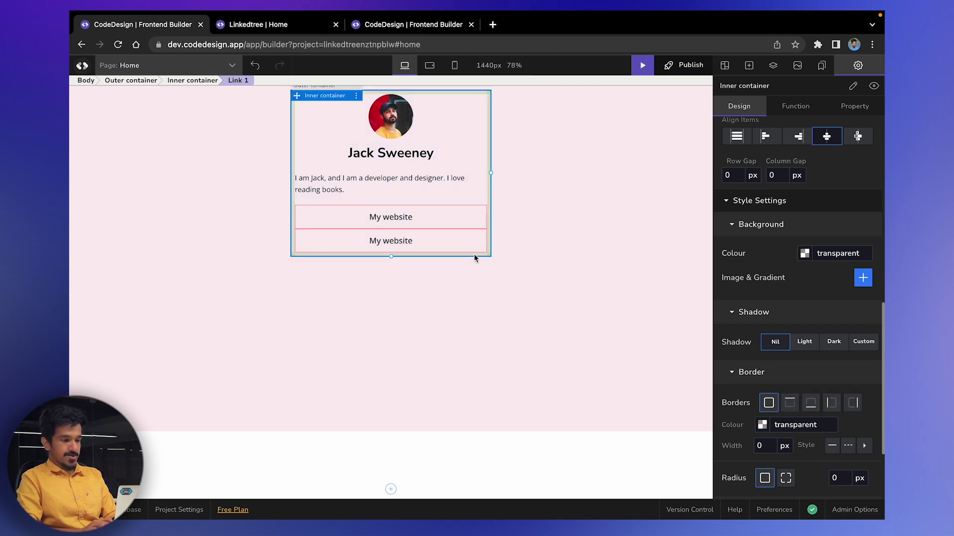
{"action": "left_click", "coordinate": [472, 246]}
{"action": "key", "text": "super+d"}
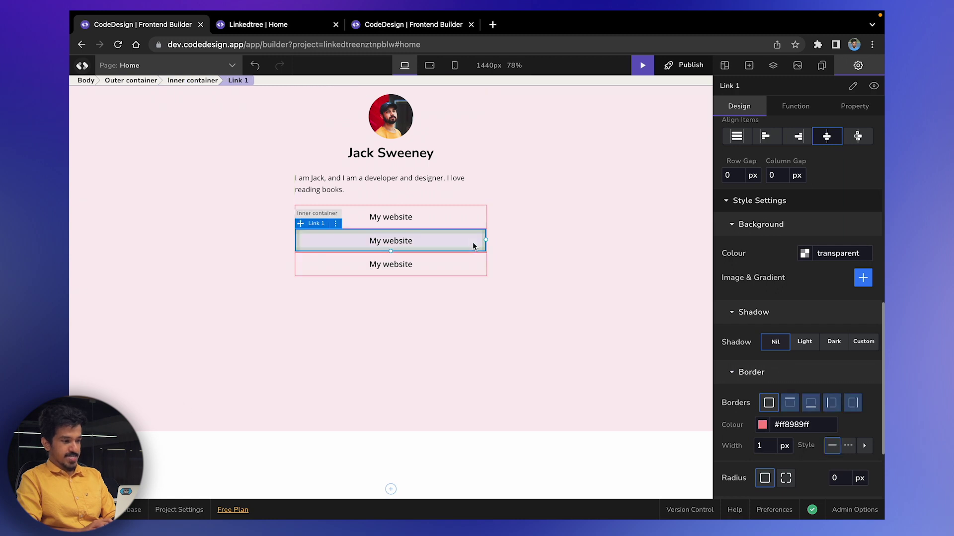
Step: Rename the second link box layer to 'Link 2'
{"action": "left_click", "coordinate": [431, 238]}
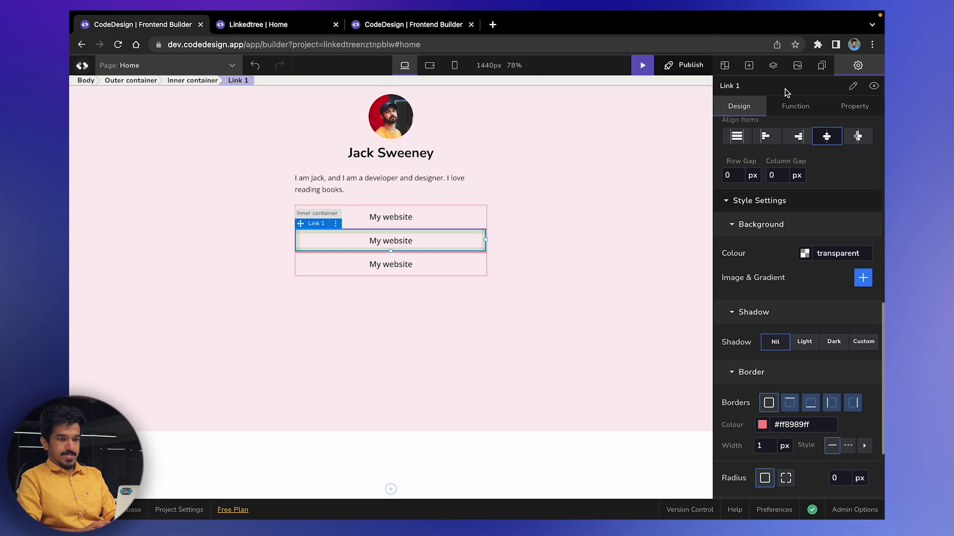
{"action": "left_click", "coordinate": [852, 85]}
{"action": "key", "text": "BackSpace"}
{"action": "type", "text": "2"}
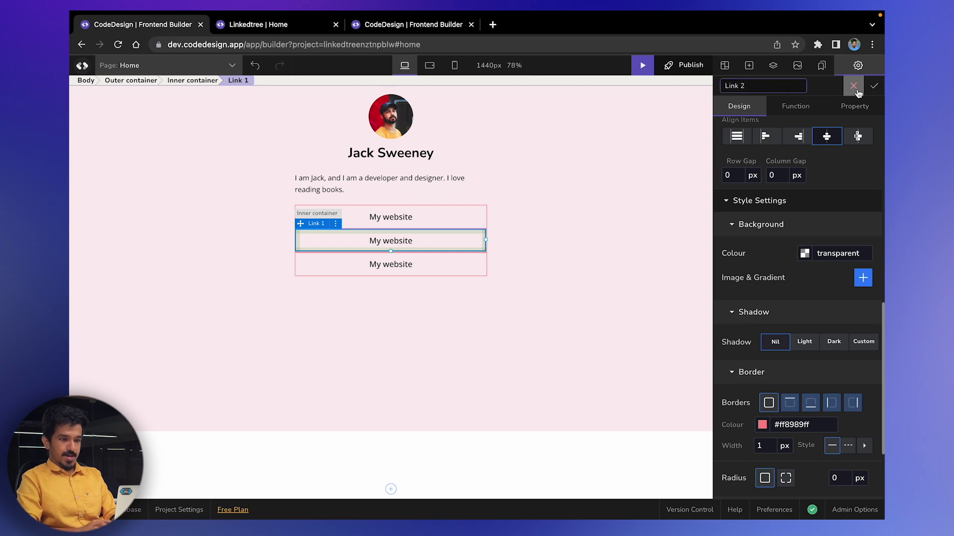
{"action": "left_click", "coordinate": [874, 86]}
Step: Rename the third link box layer to 'Link 3'
{"action": "left_click", "coordinate": [389, 272]}
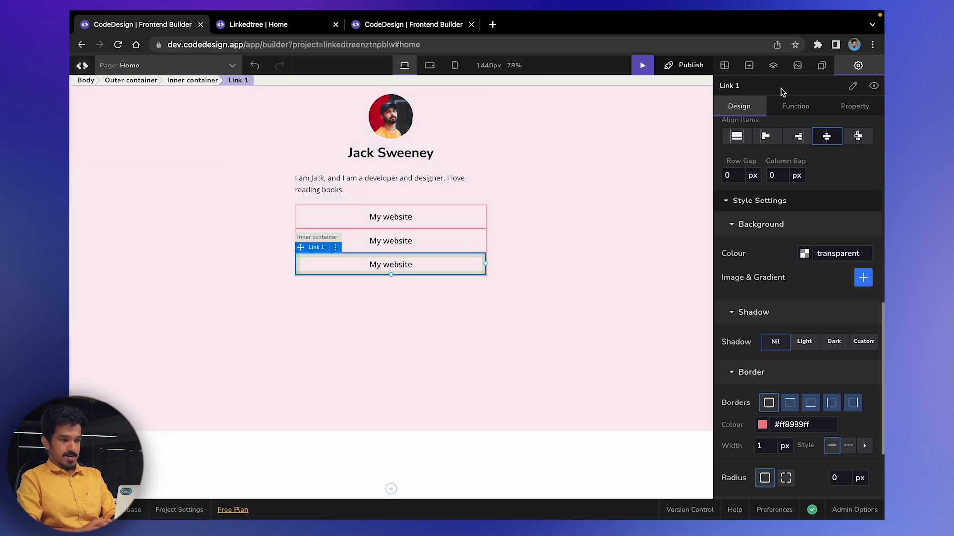
{"action": "left_click", "coordinate": [853, 85]}
{"action": "key", "text": "BackSpace"}
{"action": "type", "text": "3"}
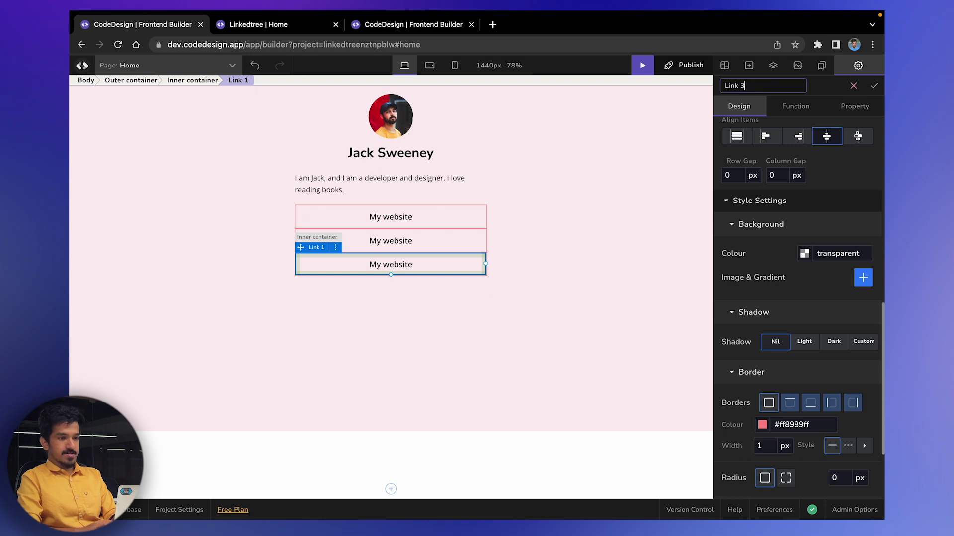
{"action": "left_click", "coordinate": [873, 86]}
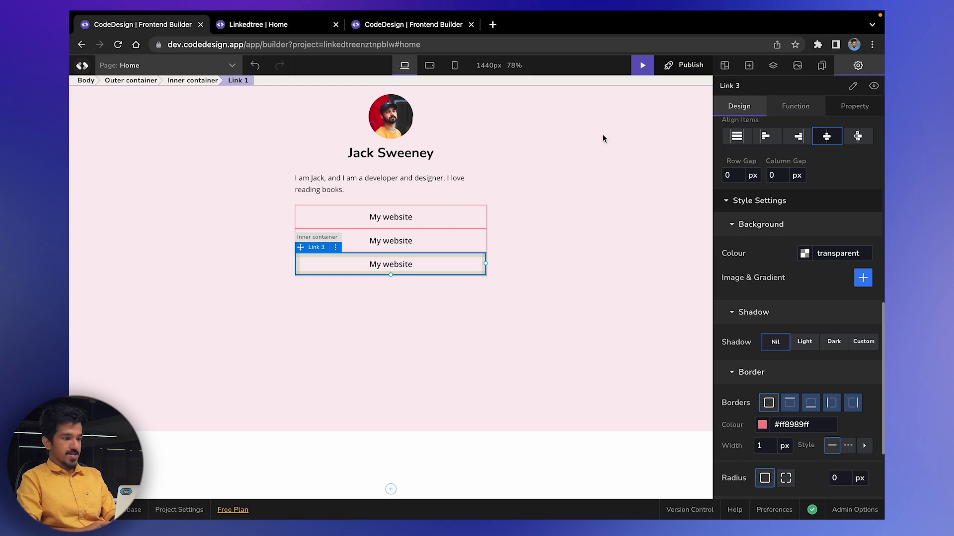
{"action": "left_click", "coordinate": [416, 217]}
{"action": "left_click", "coordinate": [300, 30]}
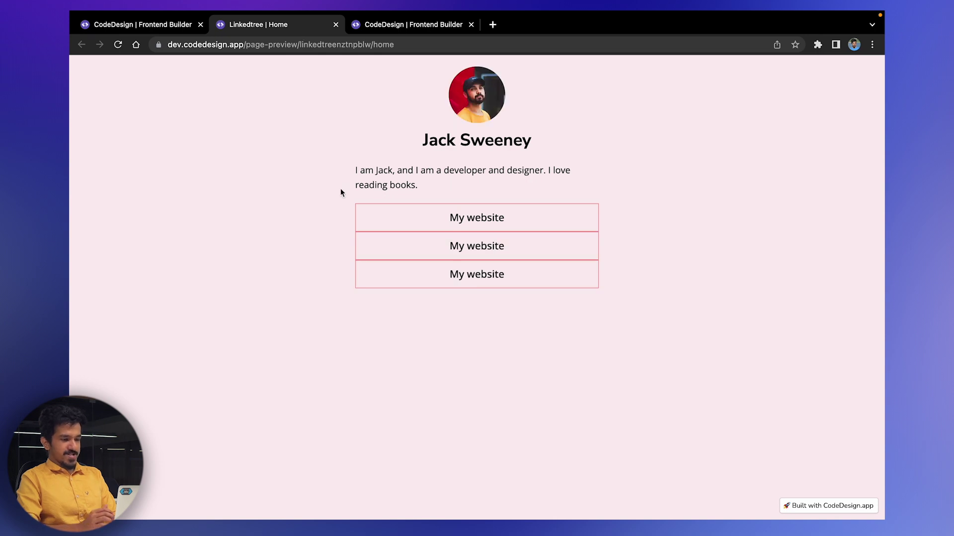
{"action": "left_click", "coordinate": [175, 27]}
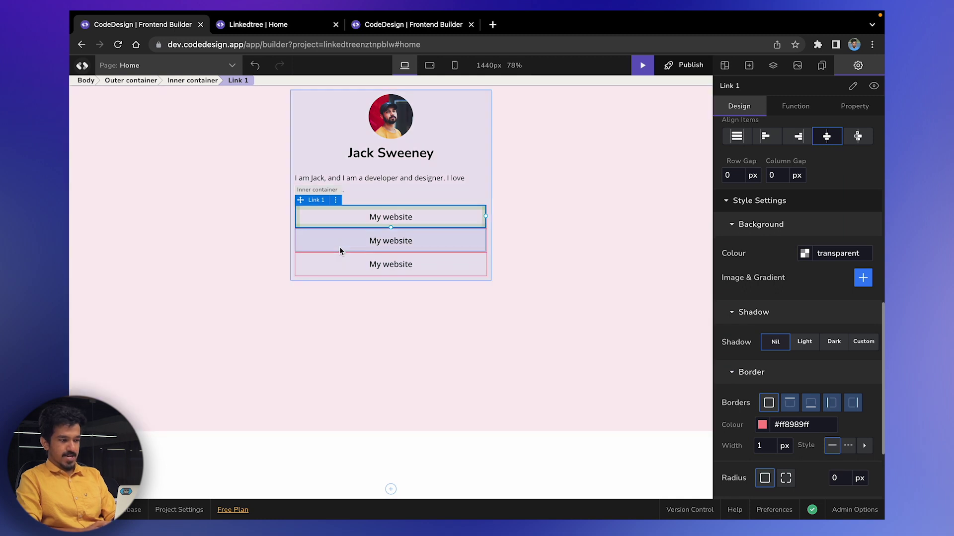
{"action": "left_click", "coordinate": [338, 246]}
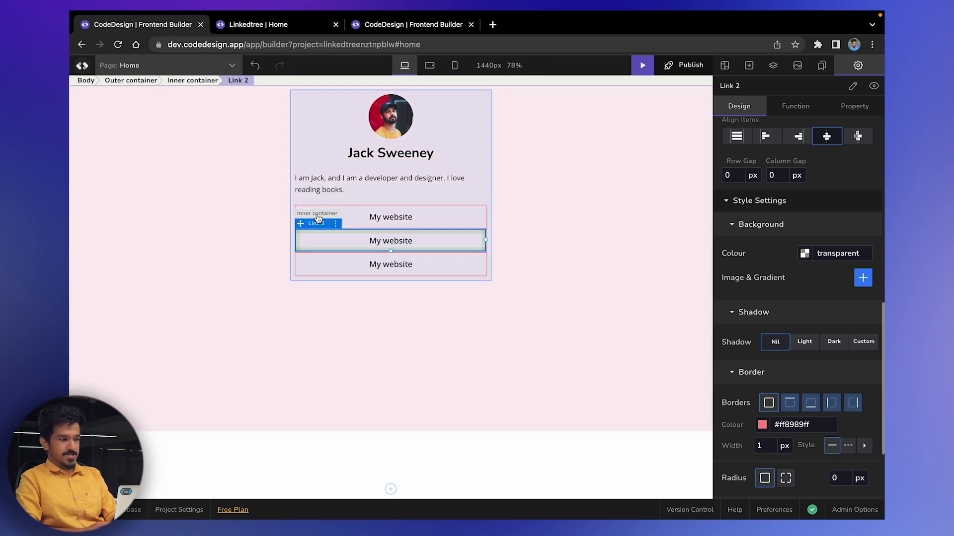
{"action": "left_click", "coordinate": [317, 215]}
{"action": "left_click", "coordinate": [323, 243]}
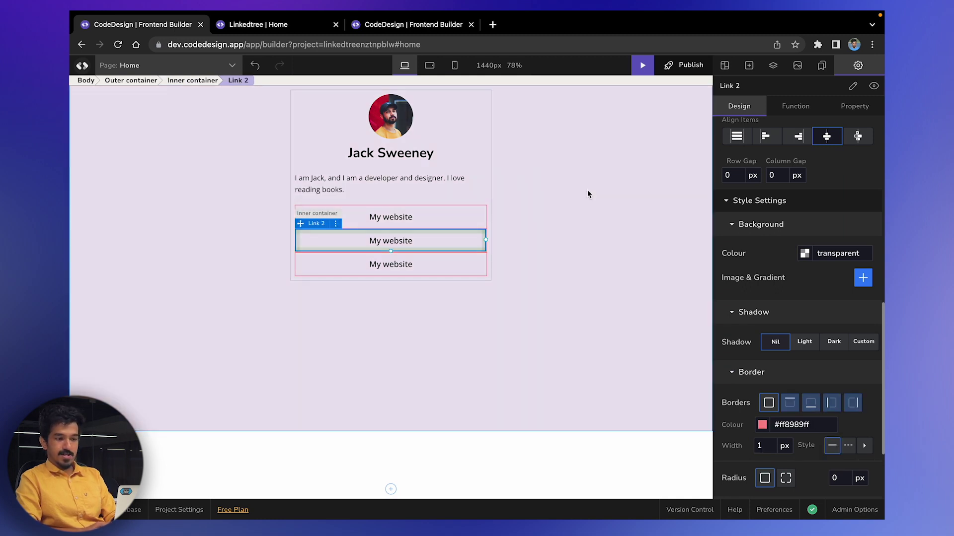
{"action": "scroll", "coordinate": [737, 187], "scroll_direction": "up", "scroll_amount": 10}
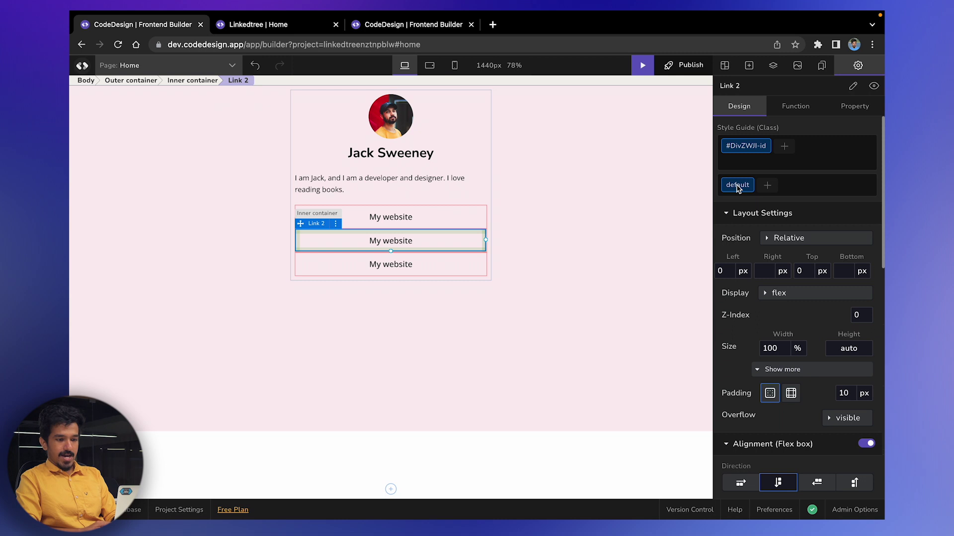
Step: Give the second and third link boxes a 5 px top offset and preview the spacing
{"action": "left_click", "coordinate": [800, 270]}
{"action": "type", "text": "1"}
{"action": "key", "text": "Up"}
{"action": "key", "text": "Up"}
{"action": "key", "text": "Up"}
{"action": "key", "text": "Up"}
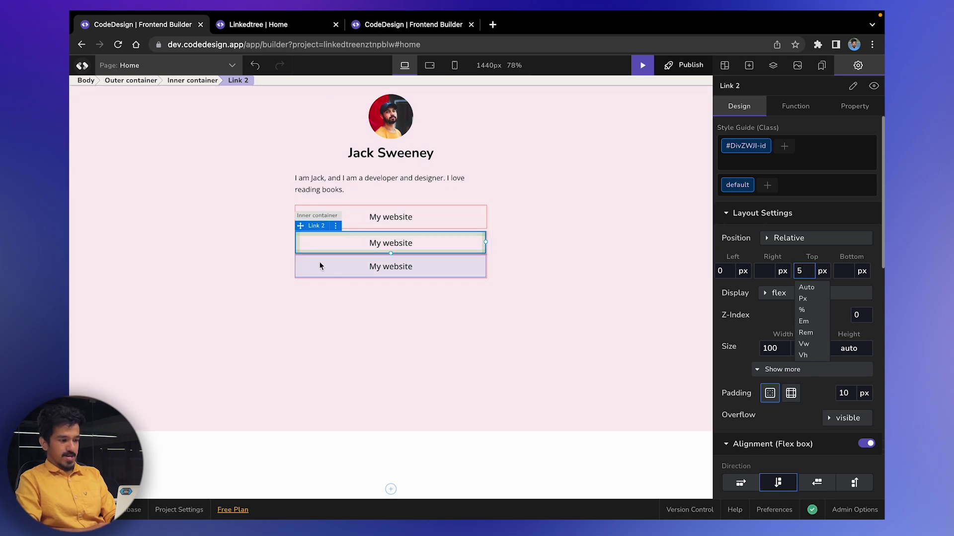
{"action": "left_click", "coordinate": [320, 264]}
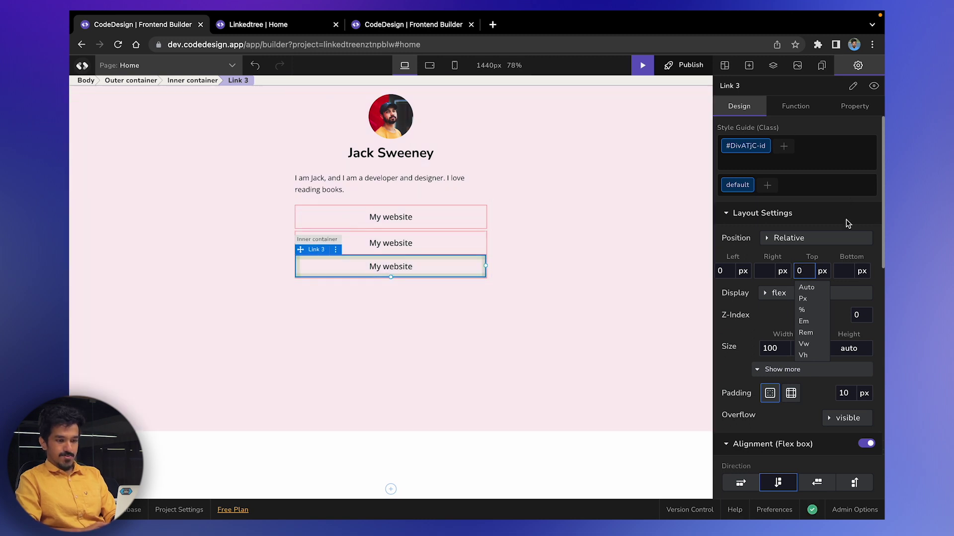
{"action": "left_click", "coordinate": [804, 271]}
{"action": "type", "text": "1"}
{"action": "key", "text": "Up"}
{"action": "key", "text": "Up"}
{"action": "key", "text": "Up"}
{"action": "key", "text": "Up"}
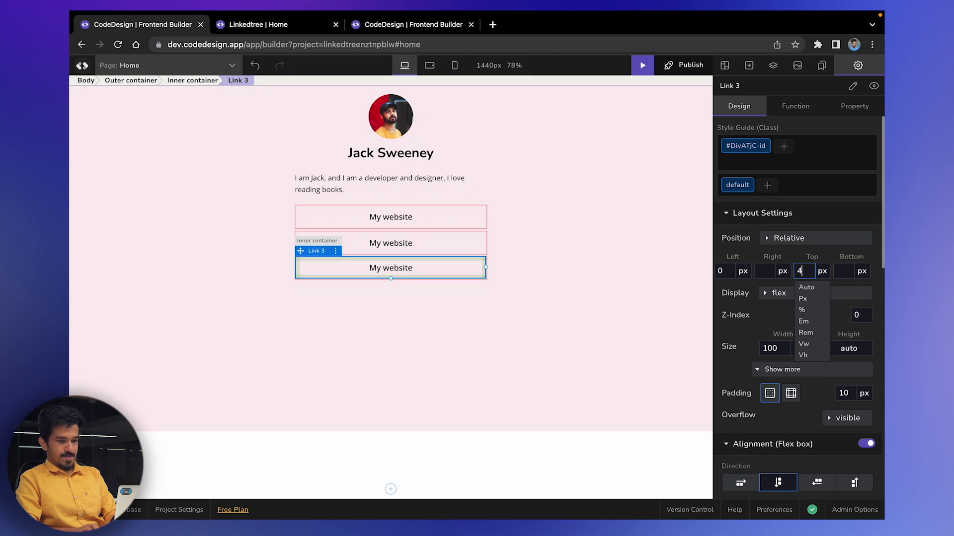
{"action": "left_click", "coordinate": [287, 26]}
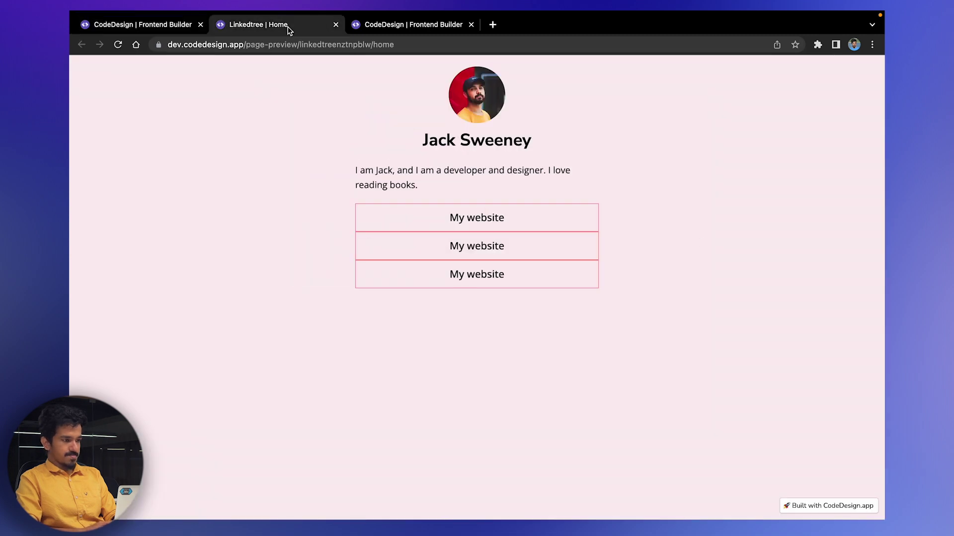
{"action": "left_click", "coordinate": [165, 25]}
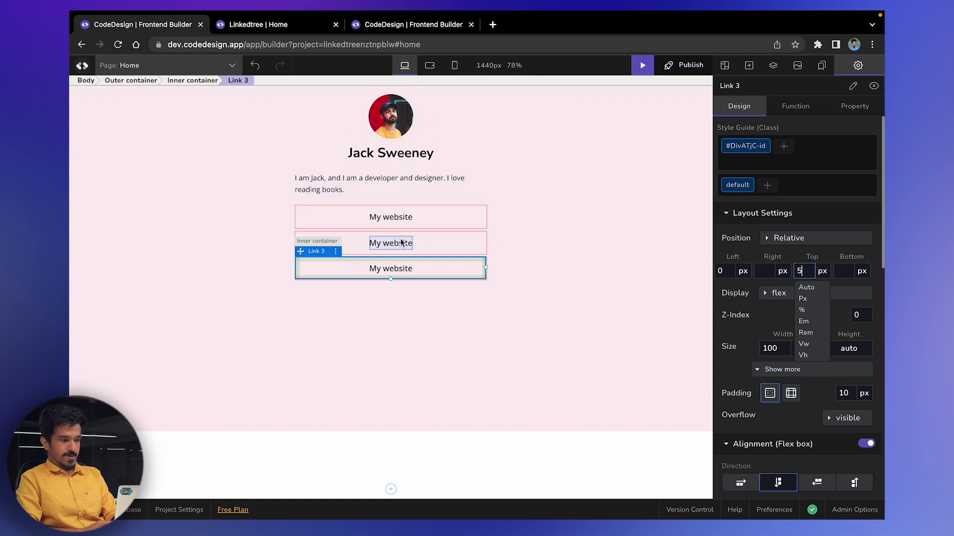
Step: Raise the second and third boxes' top offsets to 10 px and 9 px, then preview
{"action": "left_click", "coordinate": [447, 239]}
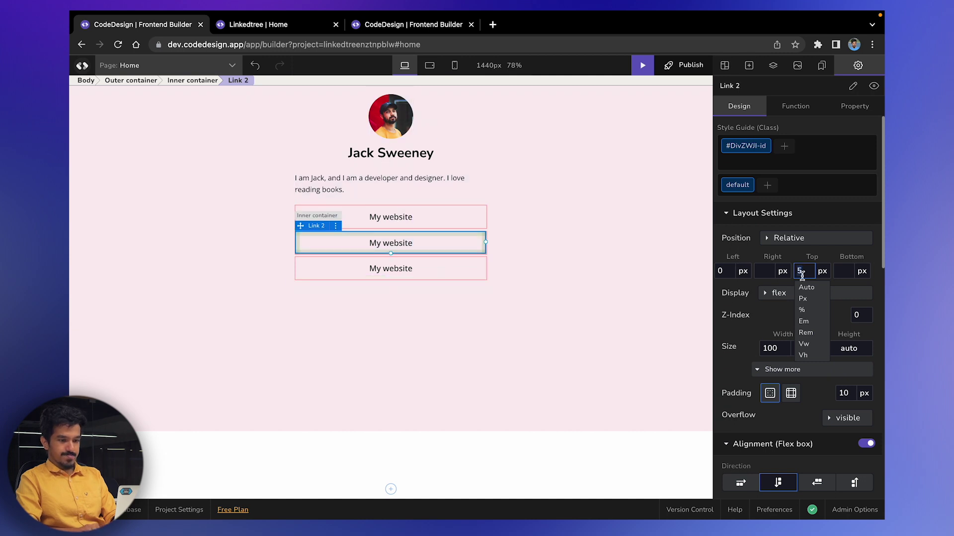
{"action": "type", "text": "10"}
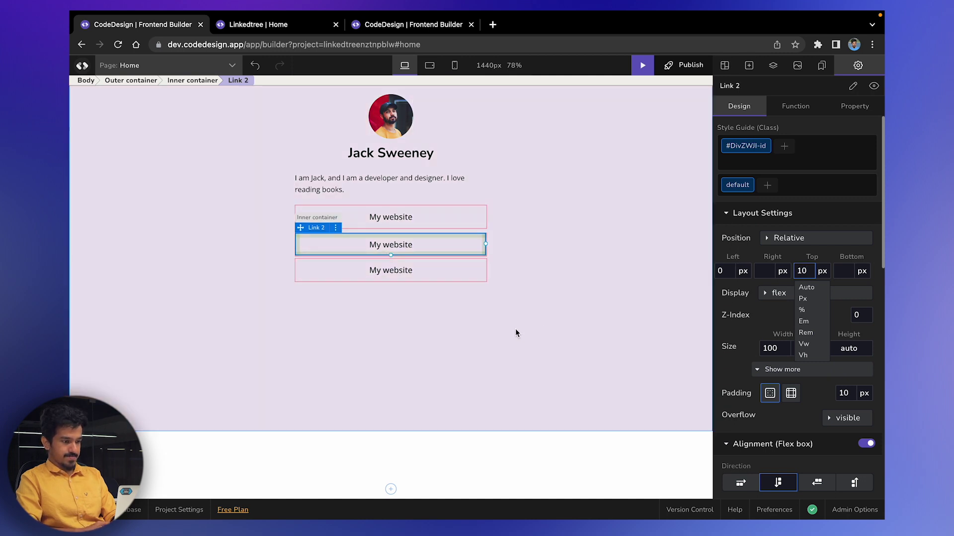
{"action": "left_click", "coordinate": [459, 268]}
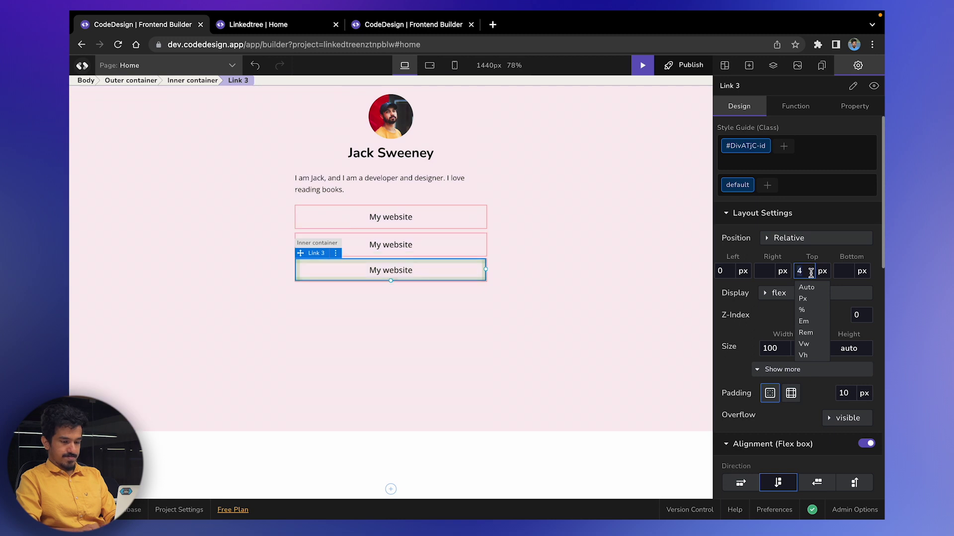
{"action": "key", "text": "BackSpace"}
{"action": "type", "text": "9"}
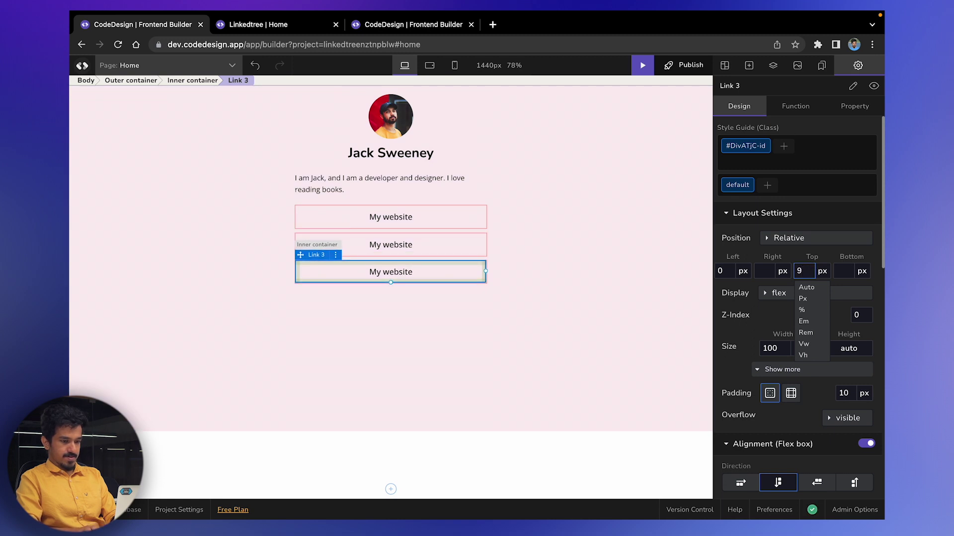
{"action": "left_click", "coordinate": [277, 32]}
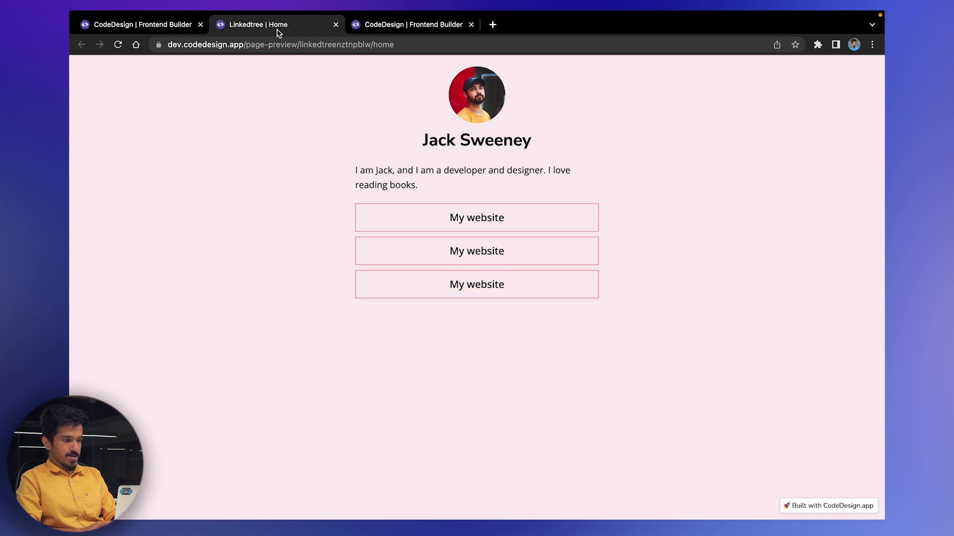
{"action": "left_click", "coordinate": [171, 23]}
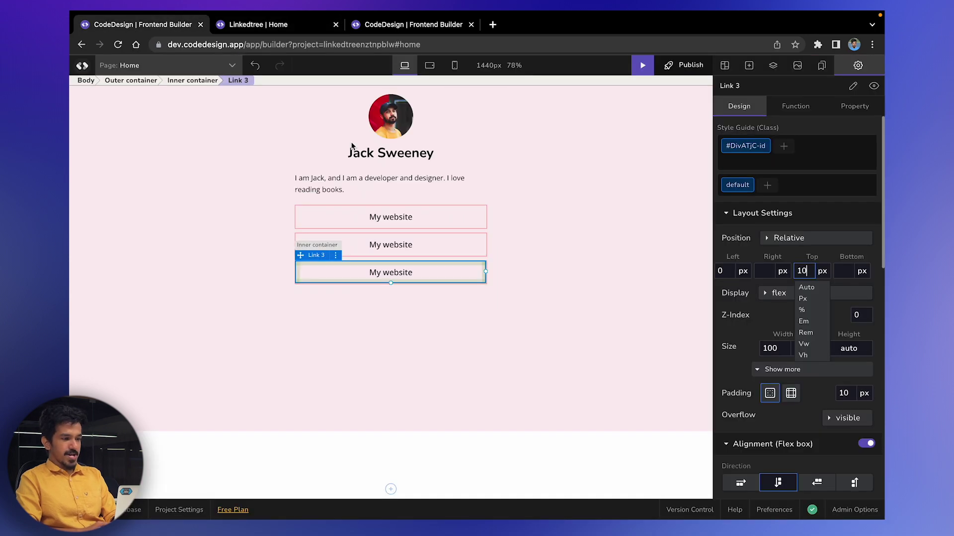
{"action": "left_click", "coordinate": [393, 245]}
Step: Replace the middle and bottom labels' My website text with 'LinkedIn' and 'Twitter'
{"action": "left_click", "coordinate": [778, 314]}
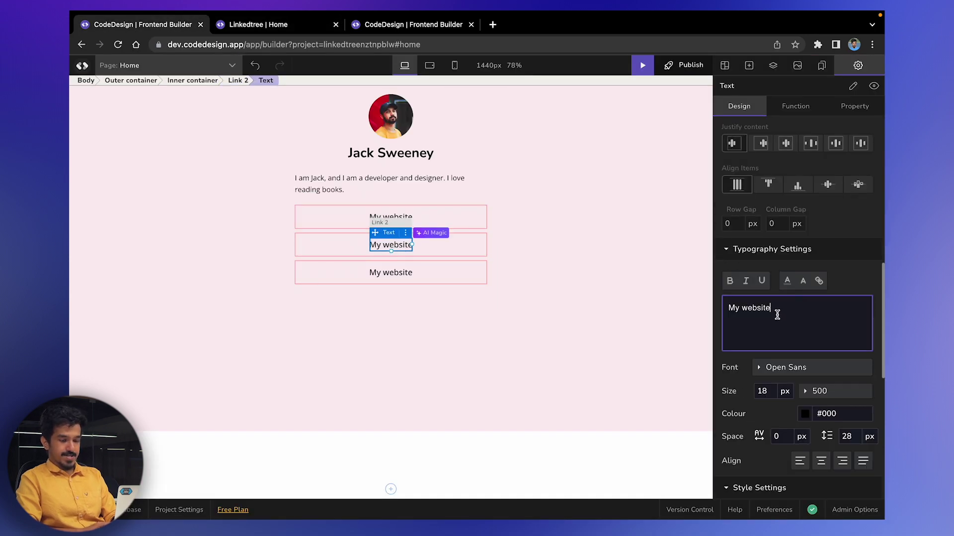
{"action": "key", "text": "ctrl+a"}
{"action": "type", "text": "Linke"}
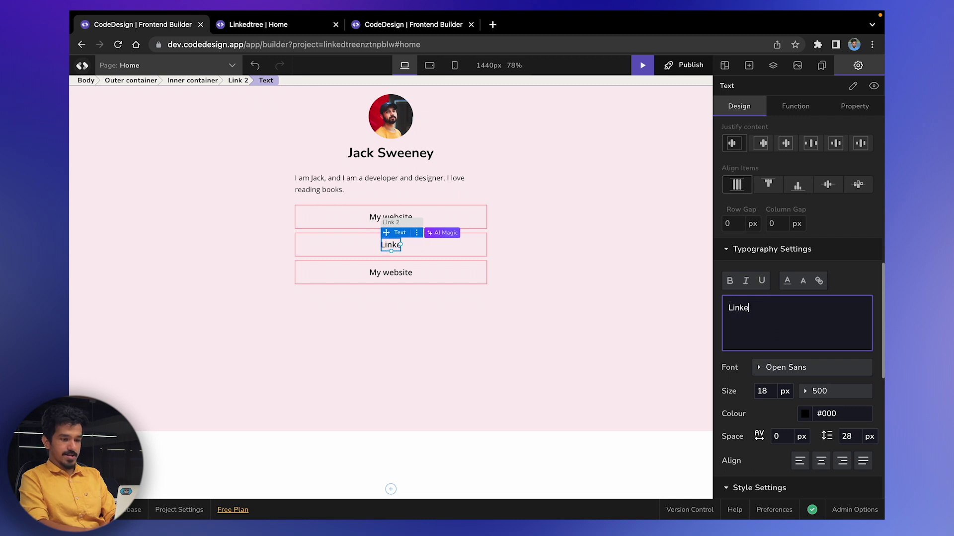
{"action": "type", "text": "dIn"}
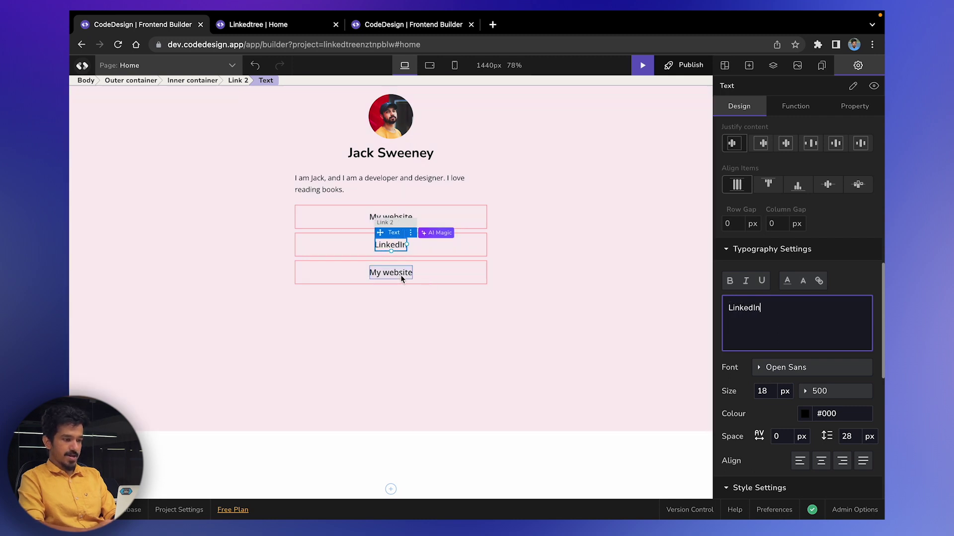
{"action": "left_click", "coordinate": [401, 275]}
{"action": "left_click", "coordinate": [732, 306]}
{"action": "key", "text": "ctrl+a"}
{"action": "type", "text": "Twi"}
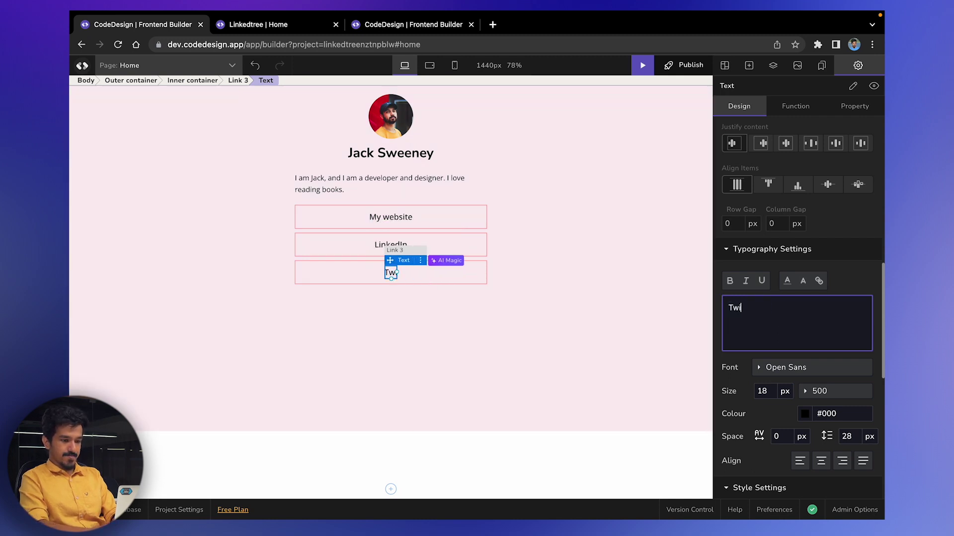
{"action": "type", "text": "tter"}
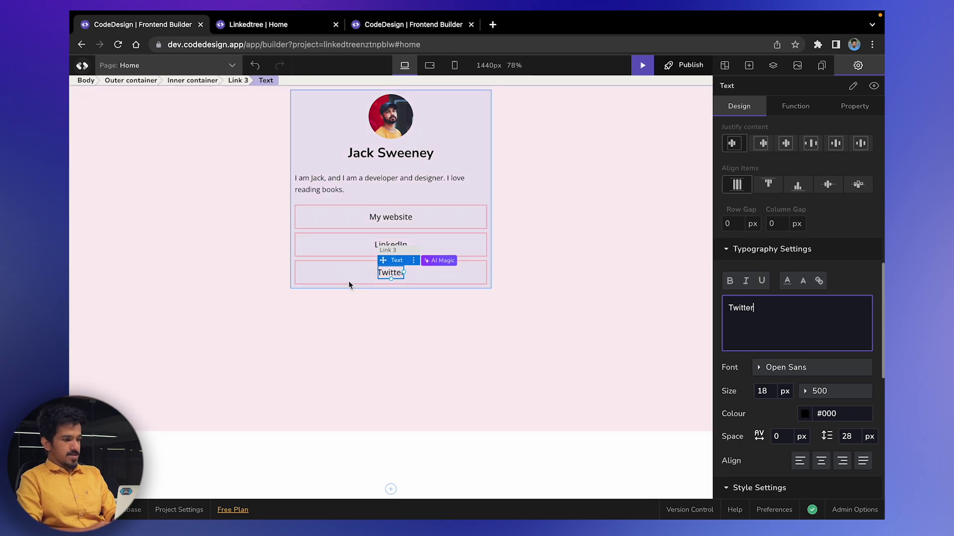
{"action": "left_click", "coordinate": [348, 283]}
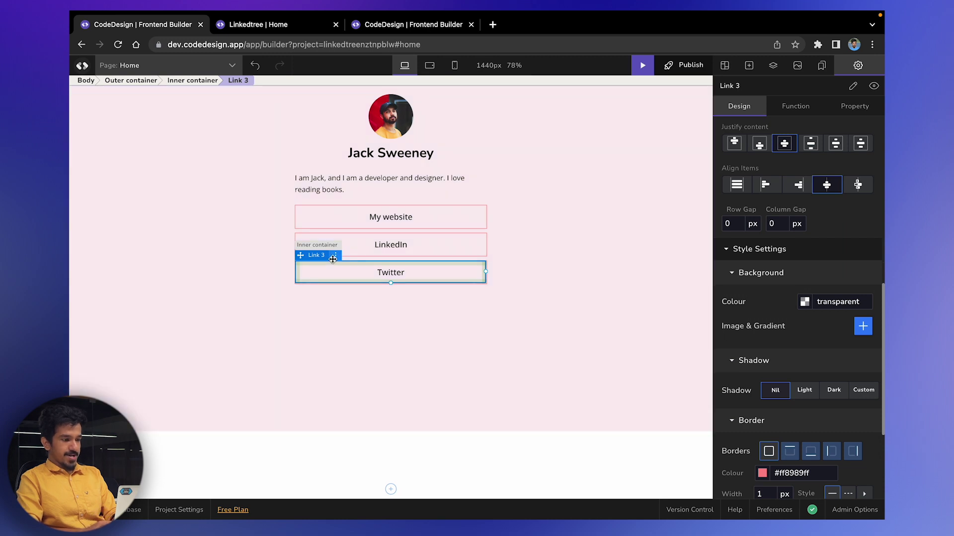
{"action": "left_click", "coordinate": [335, 256]}
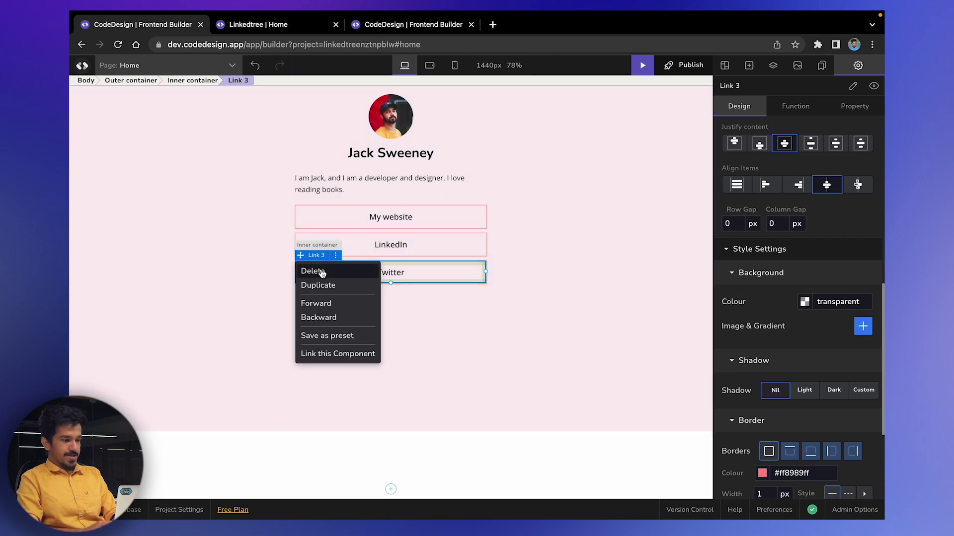
Step: Duplicate the Twitter link box and change the copy's label to 'Instagram'
{"action": "left_click", "coordinate": [318, 287]}
{"action": "left_click", "coordinate": [335, 304]}
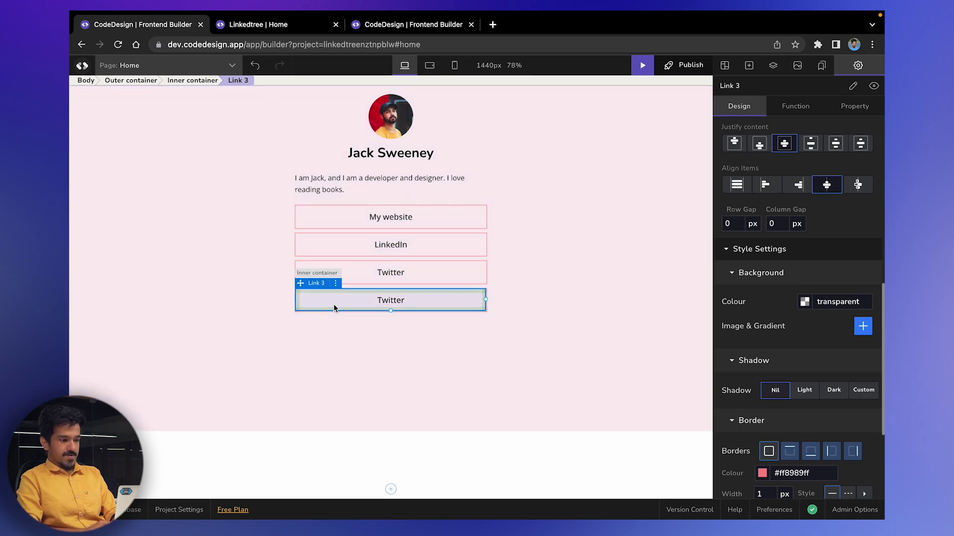
{"action": "left_click", "coordinate": [391, 302]}
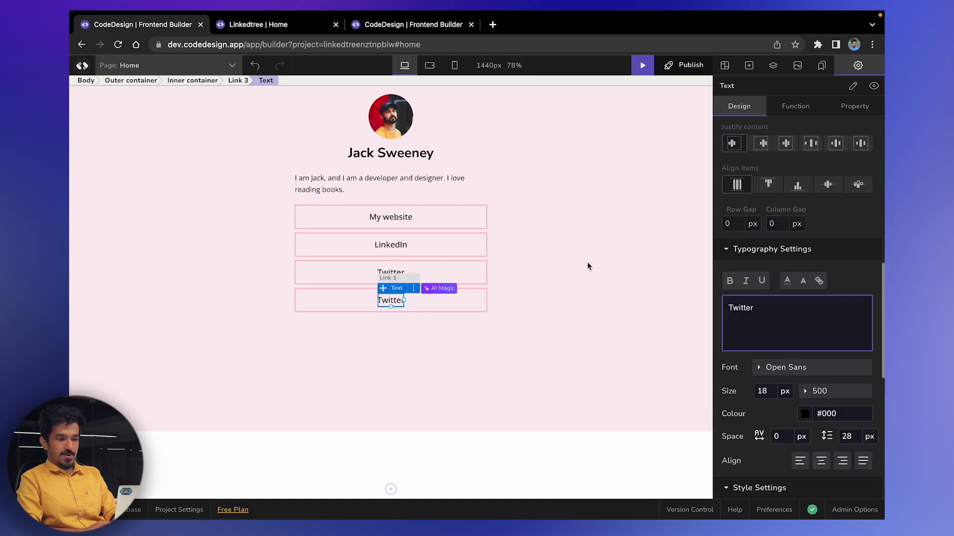
{"action": "double_click", "coordinate": [756, 312]}
{"action": "type", "text": "Instagram"}
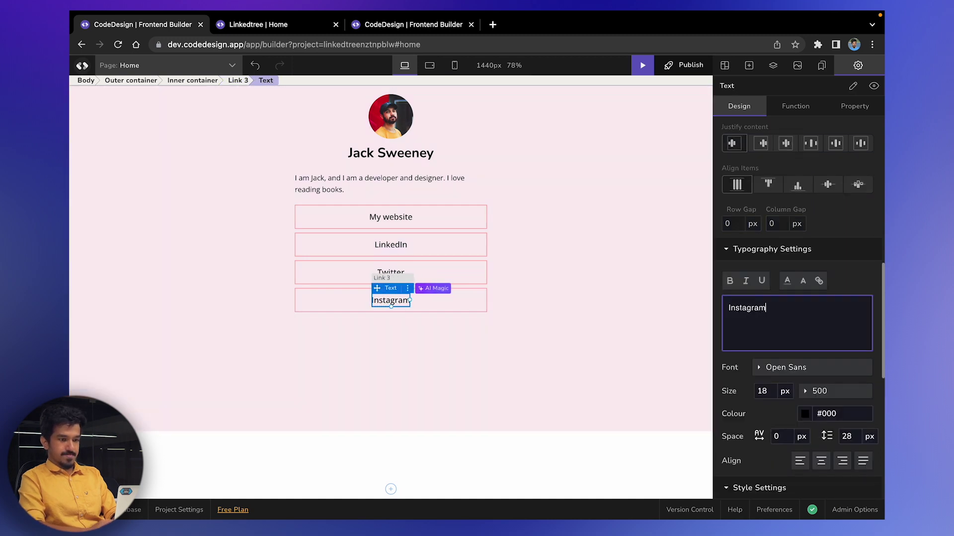
Step: Rename the new layer to 'Link 4' and open the Linkedtree live preview
{"action": "left_click", "coordinate": [853, 86]}
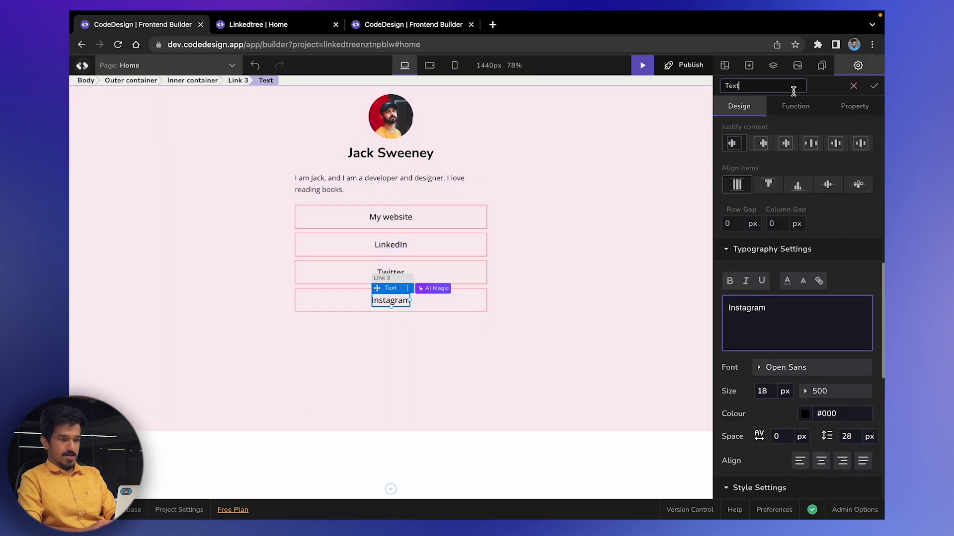
{"action": "type", "text": "Link 4"}
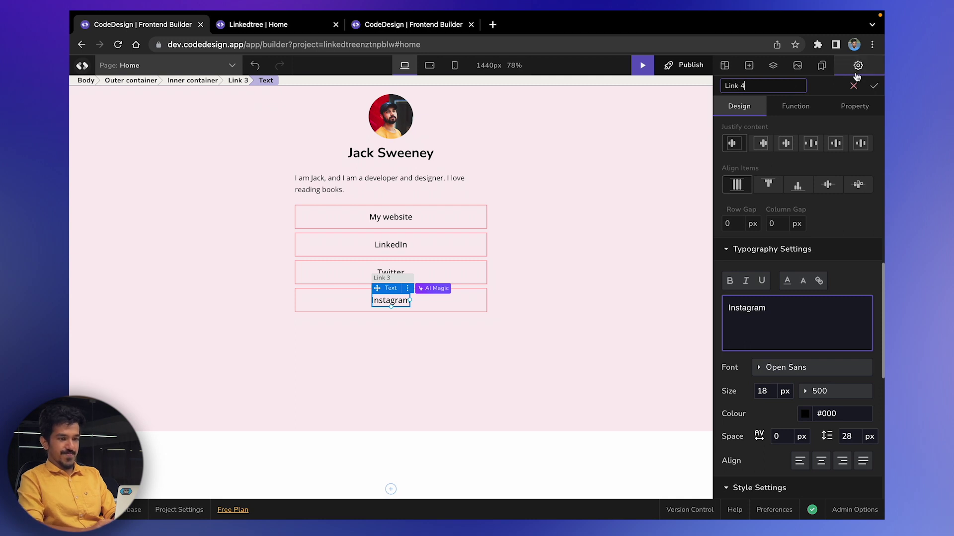
{"action": "left_click", "coordinate": [874, 86]}
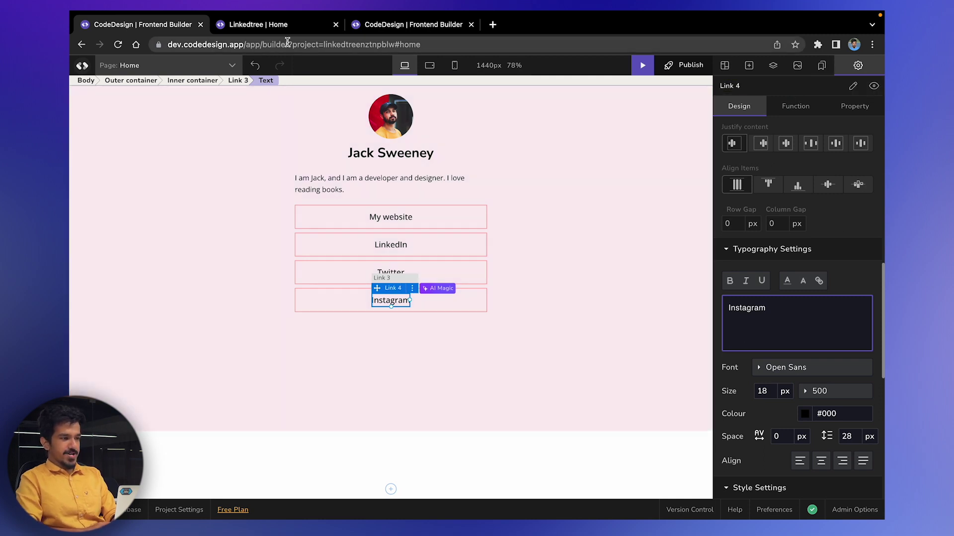
{"action": "left_click", "coordinate": [286, 27]}
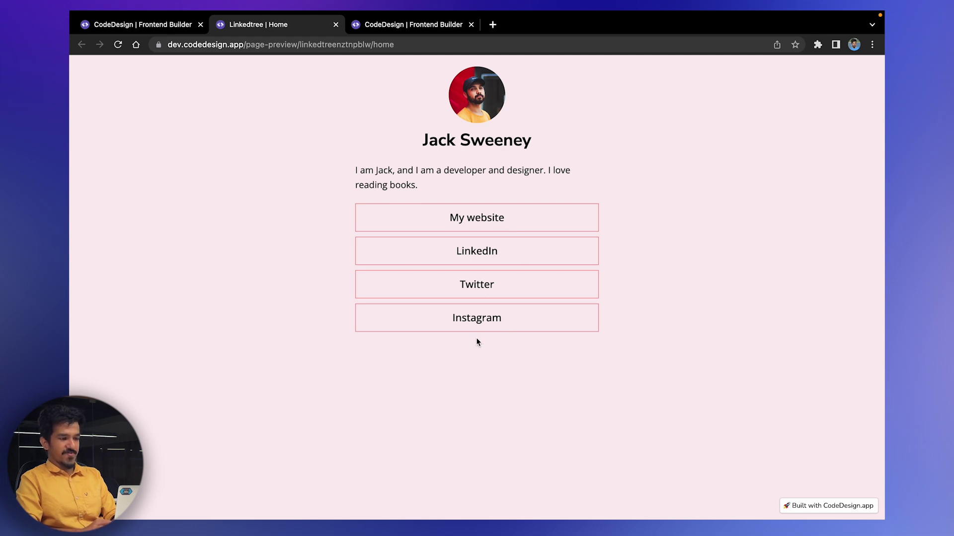
Step: Test the My website and LinkedIn buttons in the preview, then reselect My website in the builder
{"action": "left_click", "coordinate": [172, 27]}
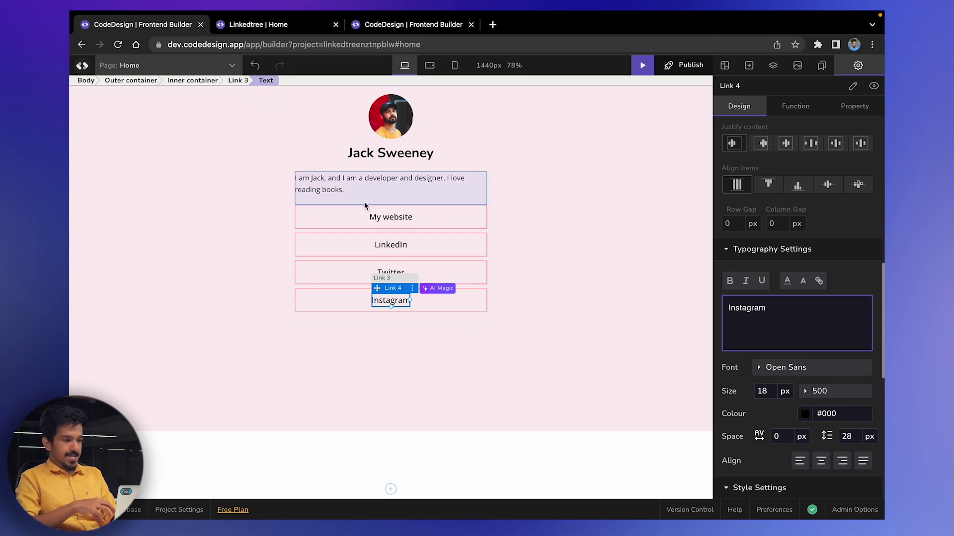
{"action": "left_click", "coordinate": [294, 23]}
{"action": "double_click", "coordinate": [471, 214]}
{"action": "left_click", "coordinate": [470, 213]}
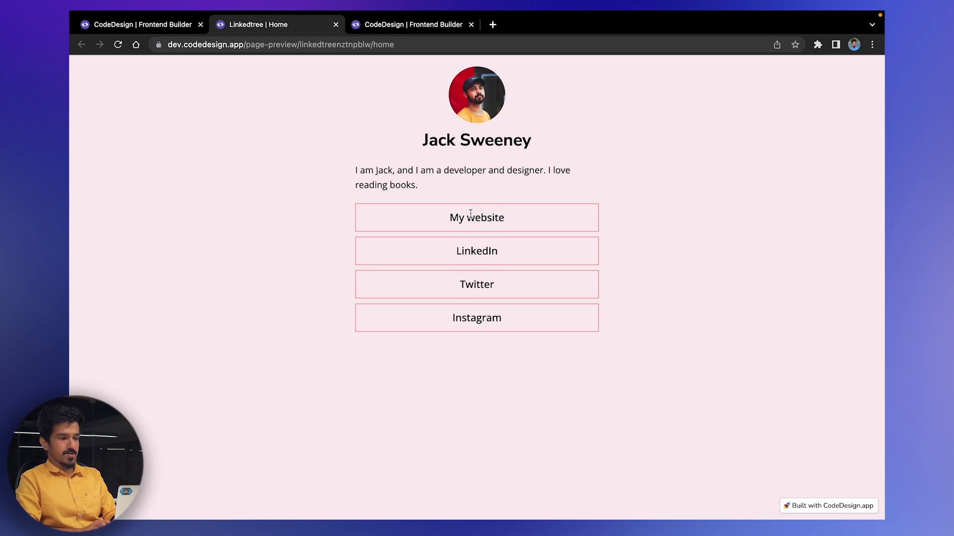
{"action": "double_click", "coordinate": [476, 251]}
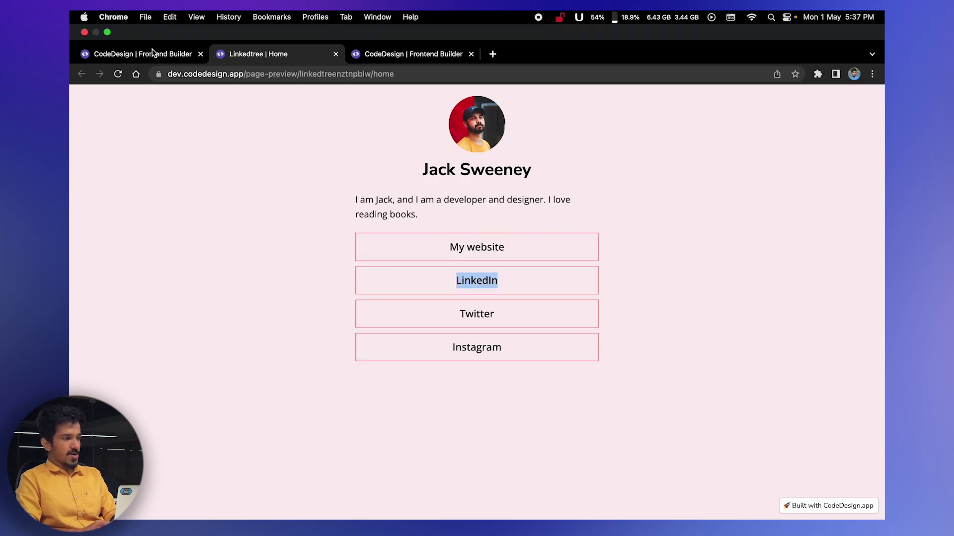
{"action": "left_click", "coordinate": [152, 55]}
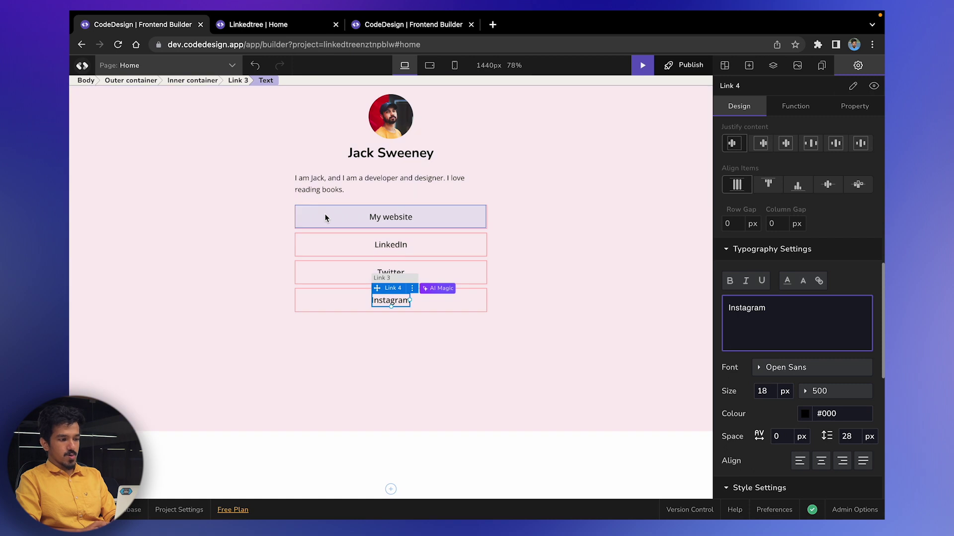
{"action": "left_click", "coordinate": [325, 217]}
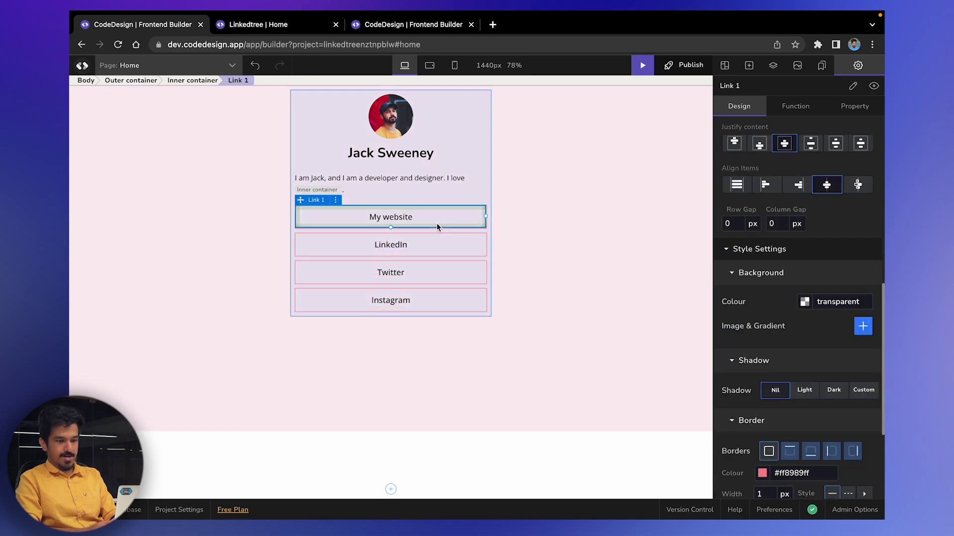
{"action": "left_click", "coordinate": [457, 209]}
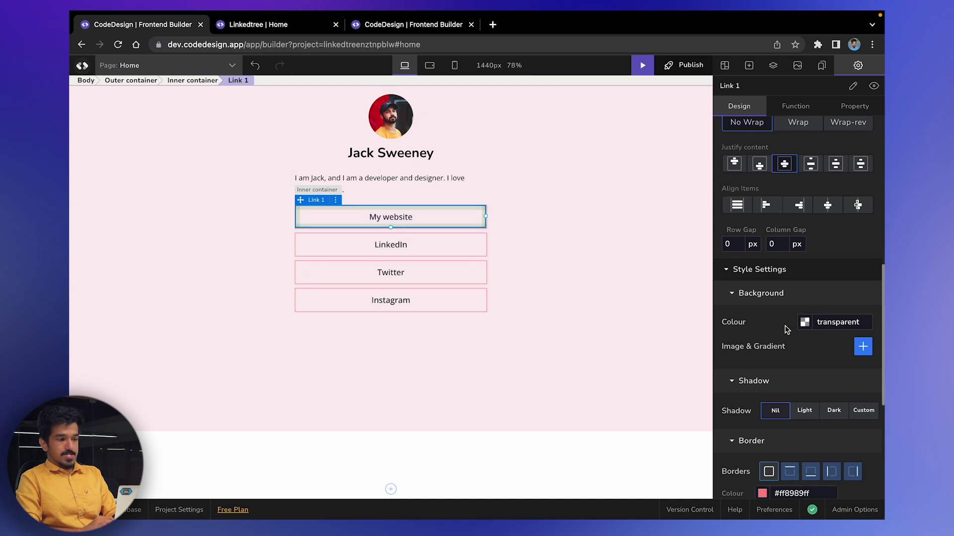
{"action": "scroll", "coordinate": [786, 329], "scroll_direction": "down", "scroll_amount": 5}
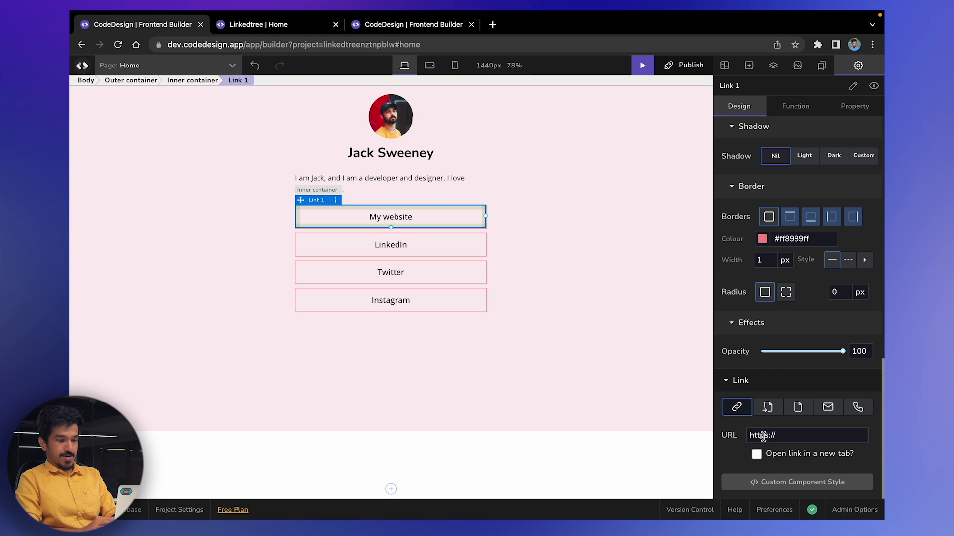
{"action": "left_click_drag", "start_coordinate": [756, 436], "coordinate": [768, 435]}
{"action": "key", "text": "BackSpace"}
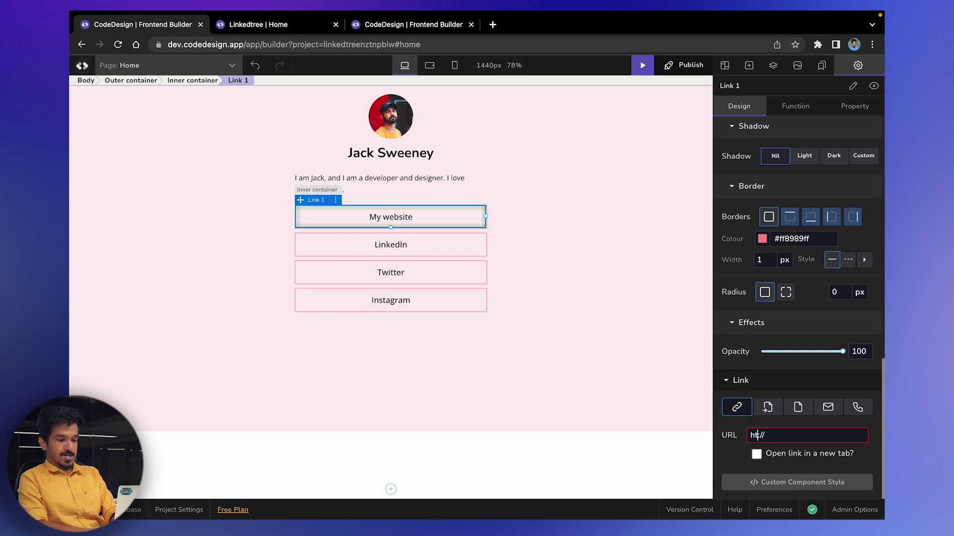
{"action": "type", "text": "tps://"}
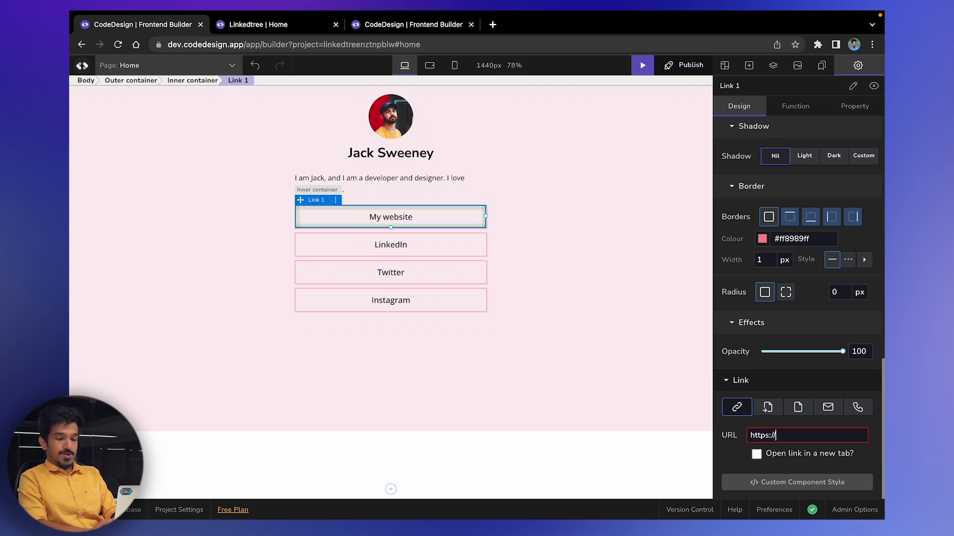
{"action": "type", "text": "codede"}
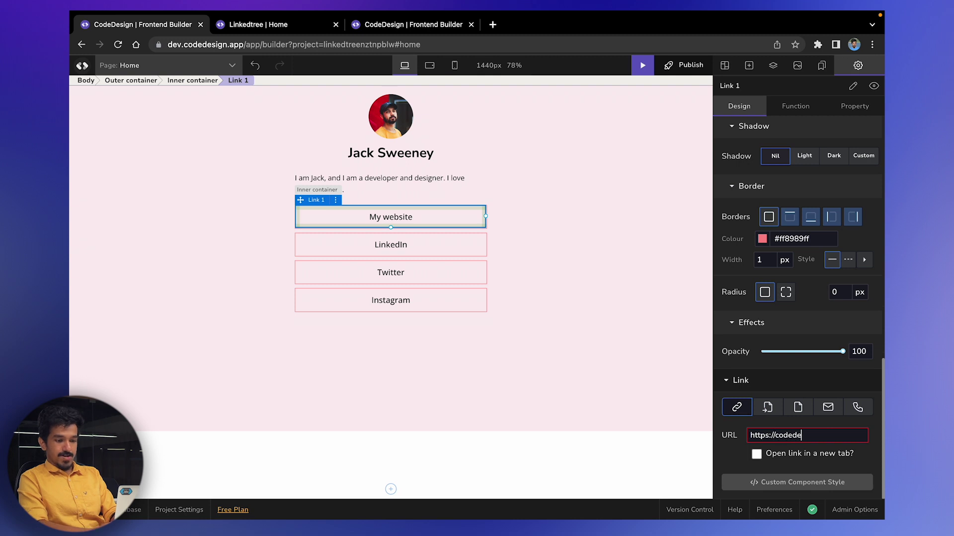
{"action": "type", "text": "sign.app"}
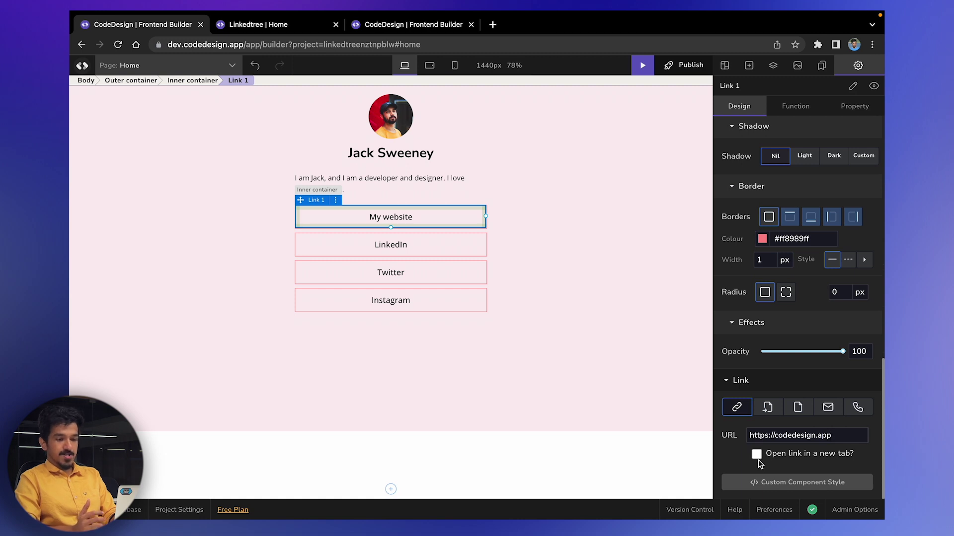
{"action": "left_click", "coordinate": [756, 454]}
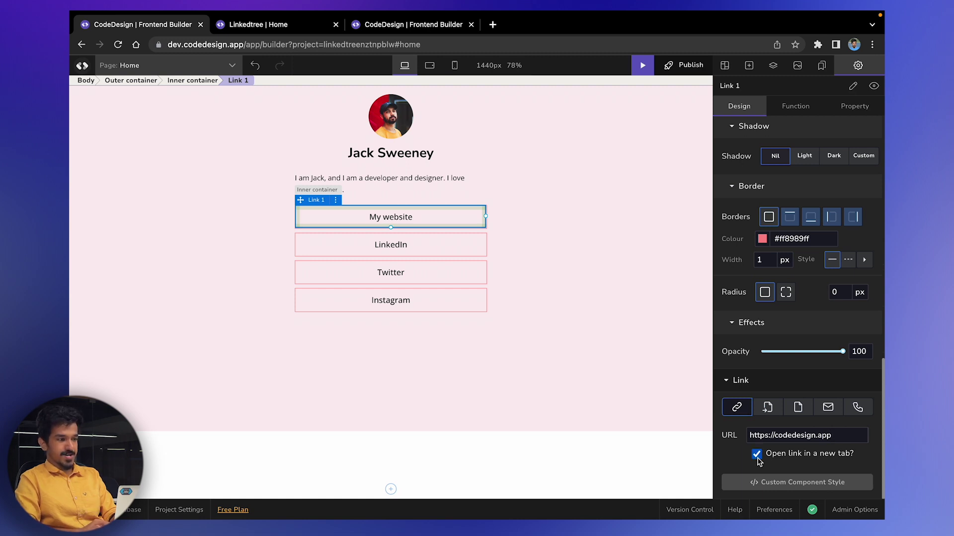
{"action": "left_click", "coordinate": [282, 57]}
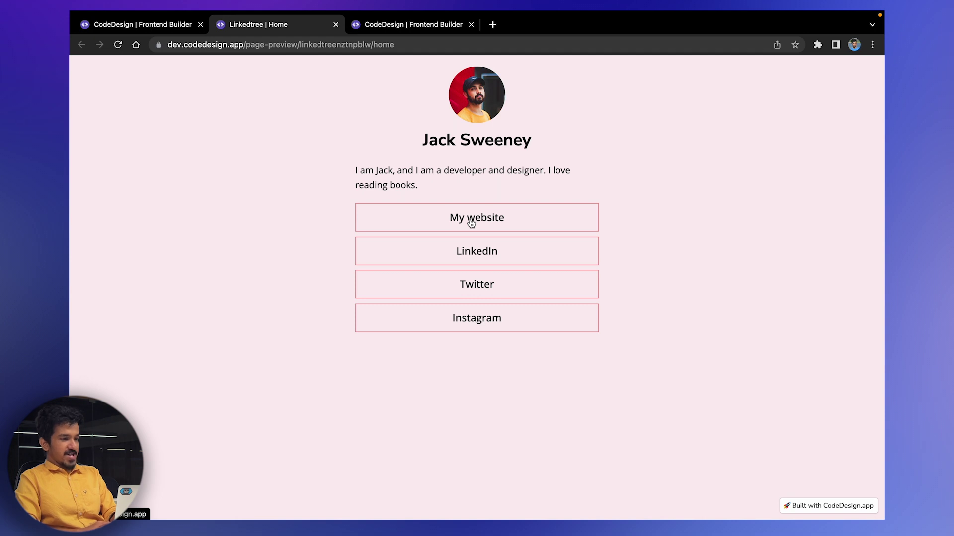
{"action": "key", "text": "ctrl+shift+Tab"}
Step: Link the LinkedIn button to the LinkedIn profile URL, opening in a new tab
{"action": "left_click", "coordinate": [462, 246]}
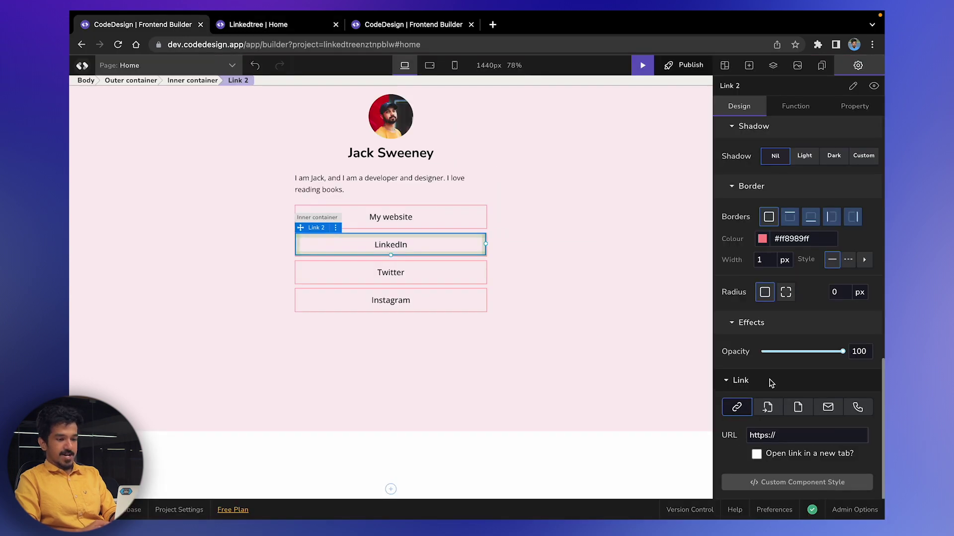
{"action": "left_click", "coordinate": [782, 437]}
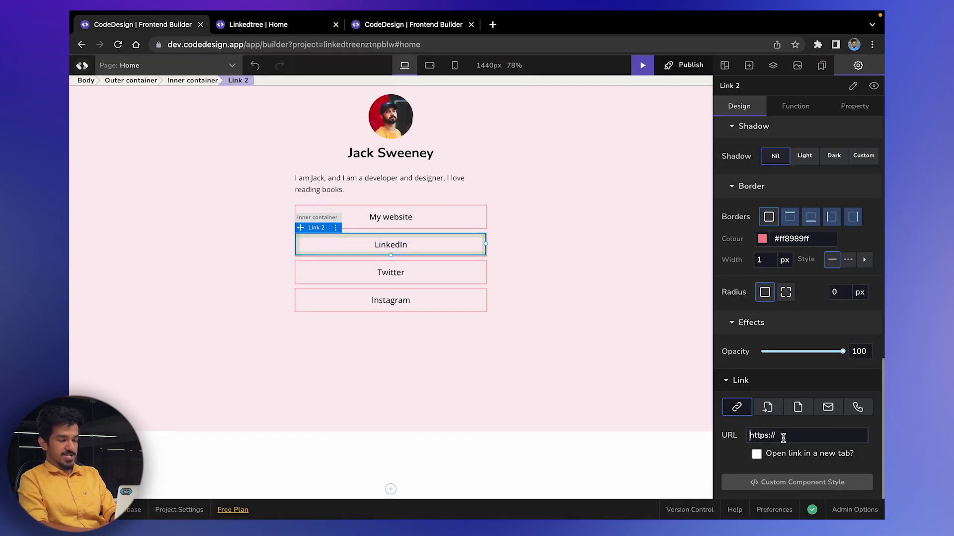
{"action": "type", "text": "https://lin"}
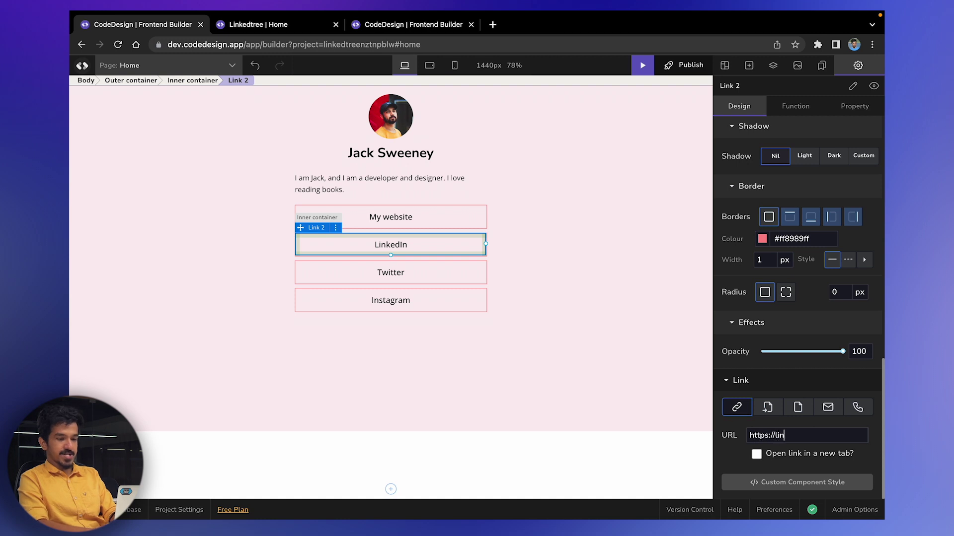
{"action": "type", "text": "kedin.com/"}
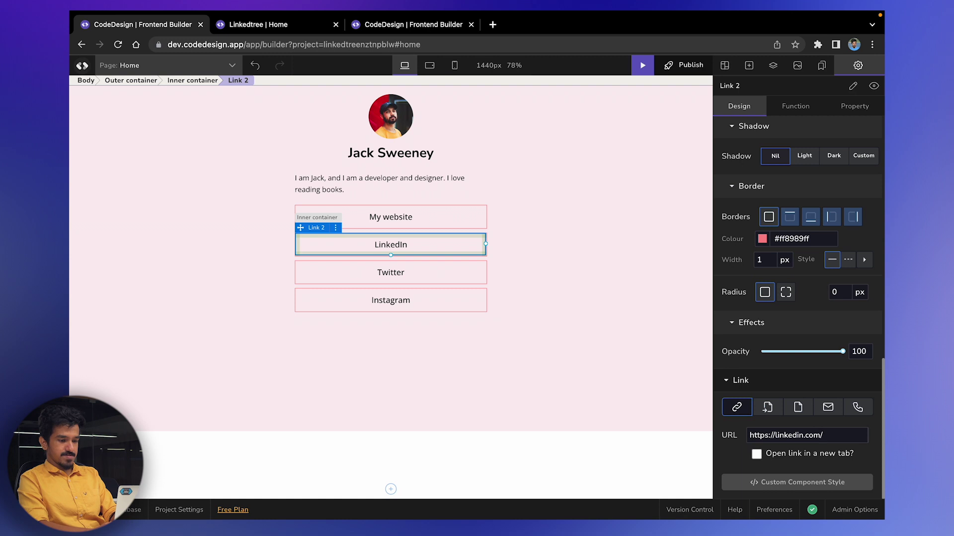
{"action": "type", "text": "jack"}
{"action": "left_click", "coordinate": [756, 453]}
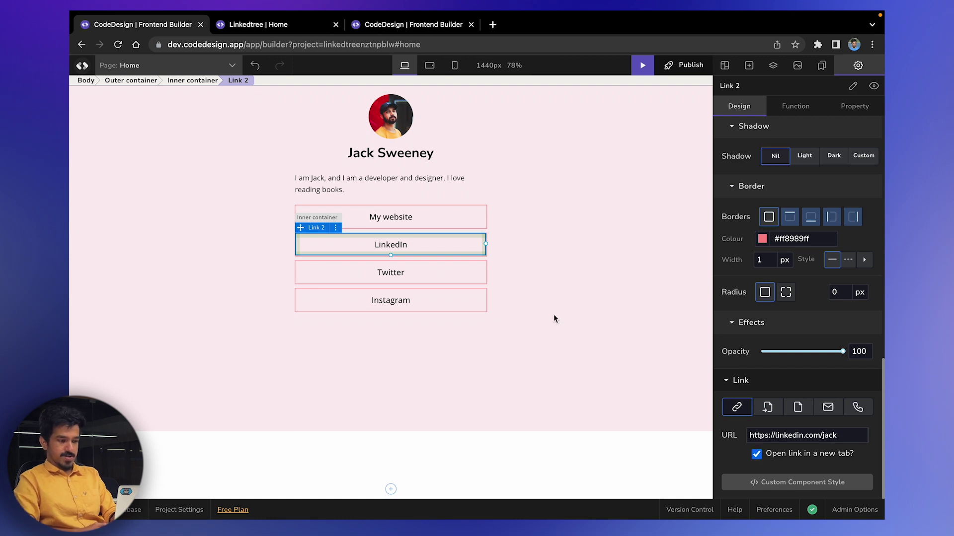
Step: Replace the Twitter button's existing URL with the profile link
{"action": "left_click", "coordinate": [414, 273]}
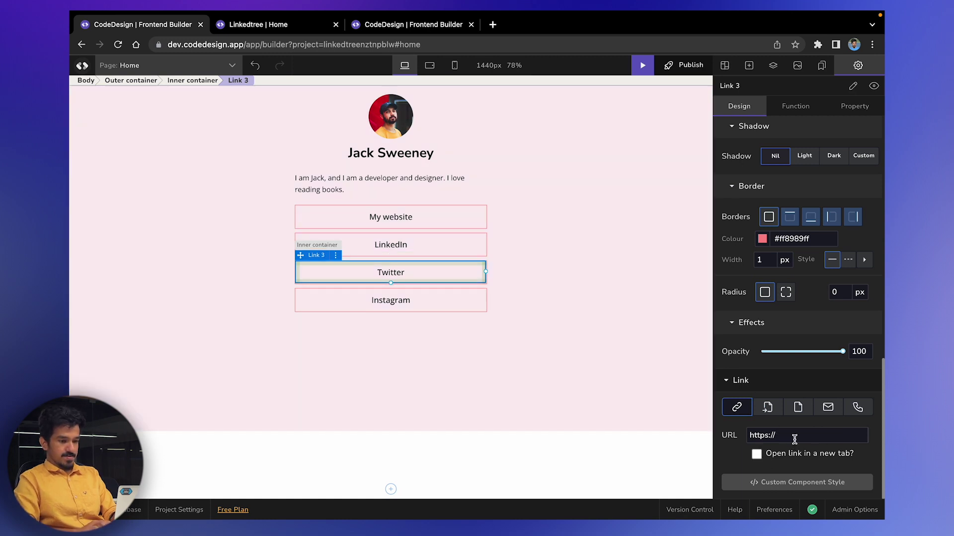
{"action": "left_click", "coordinate": [794, 439]}
{"action": "key", "text": "ctrl+a"}
{"action": "type", "text": "https:"}
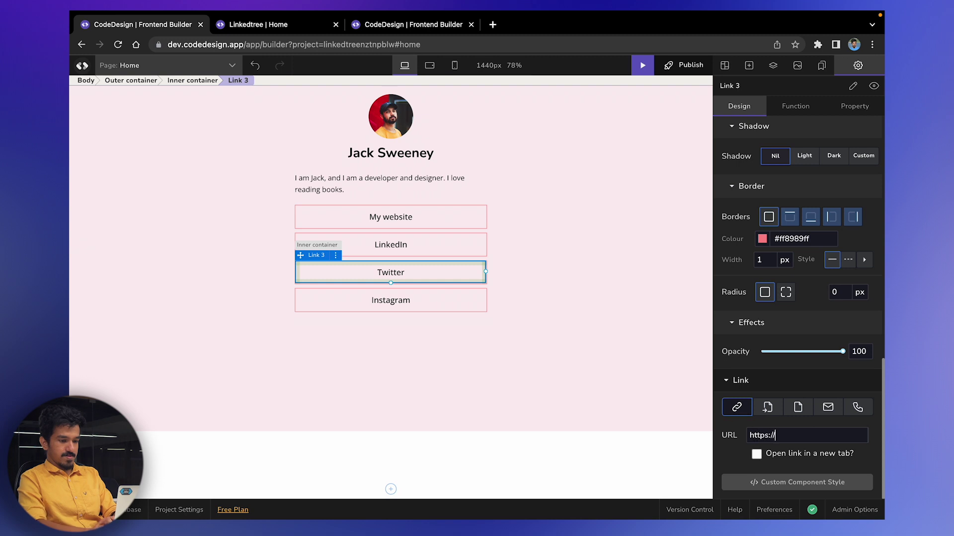
{"action": "type", "text": "jack"}
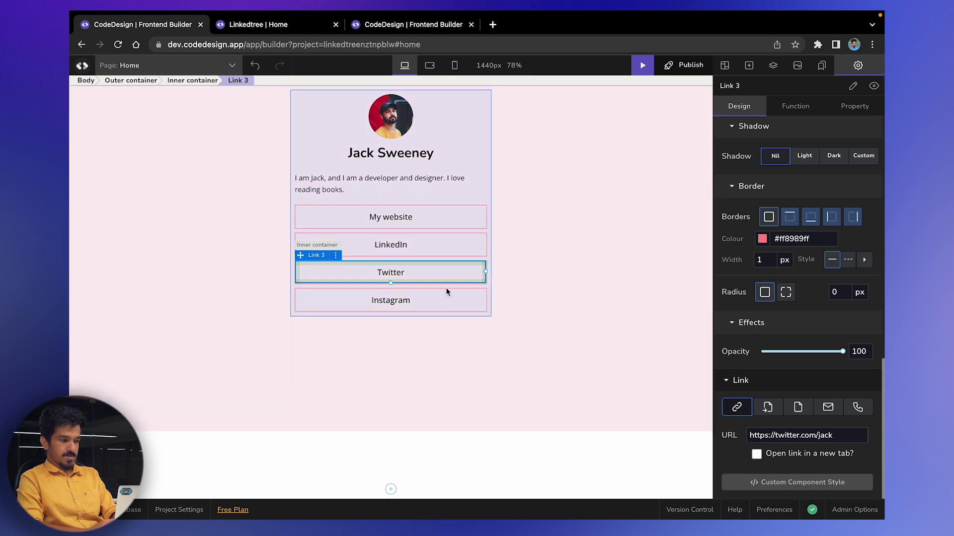
Step: Link the Instagram button to the instagram.com profile URL in a new tab and preview it
{"action": "left_click", "coordinate": [446, 292]}
{"action": "left_click", "coordinate": [447, 303]}
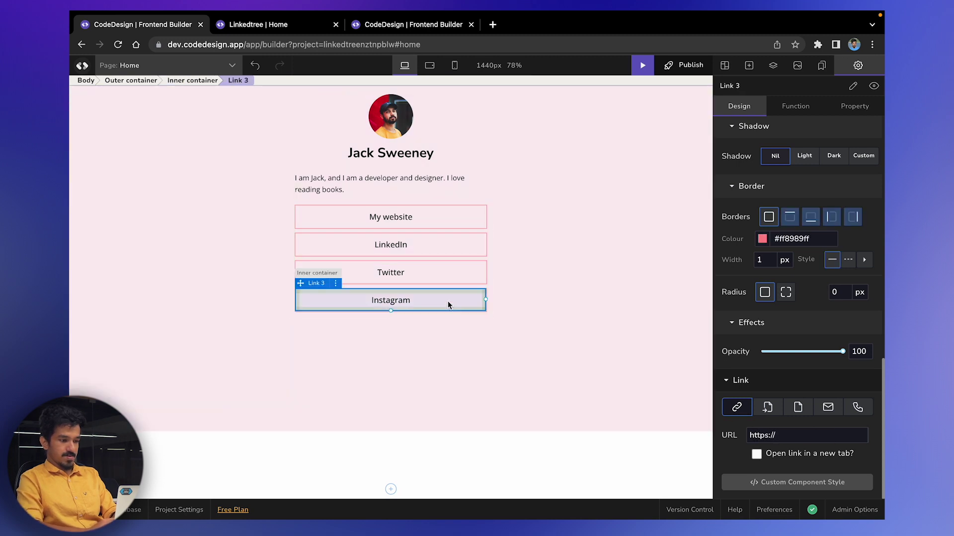
{"action": "triple_click", "coordinate": [802, 434]}
{"action": "type", "text": "https:/"}
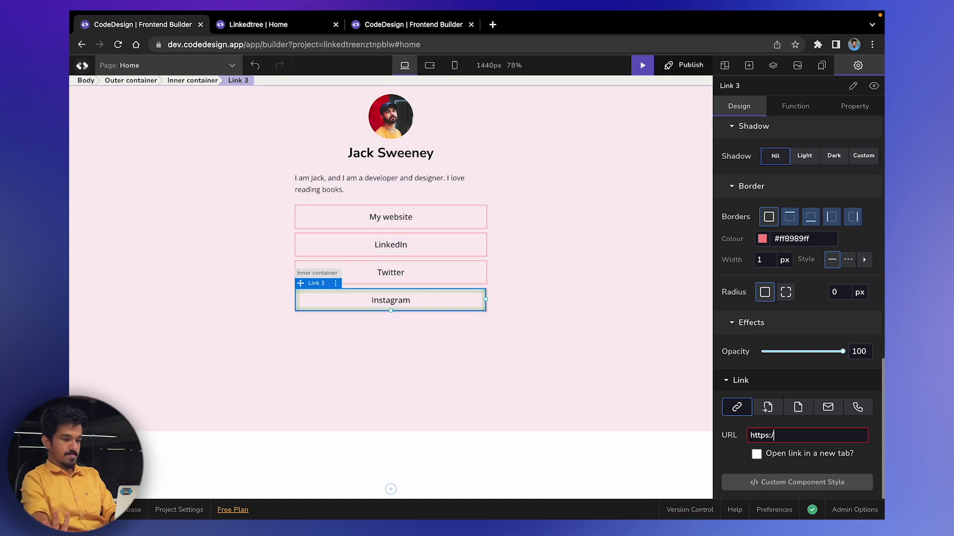
{"action": "type", "text": "s"}
{"action": "key", "text": "BackSpace"}
{"action": "key", "text": "BackSpace"}
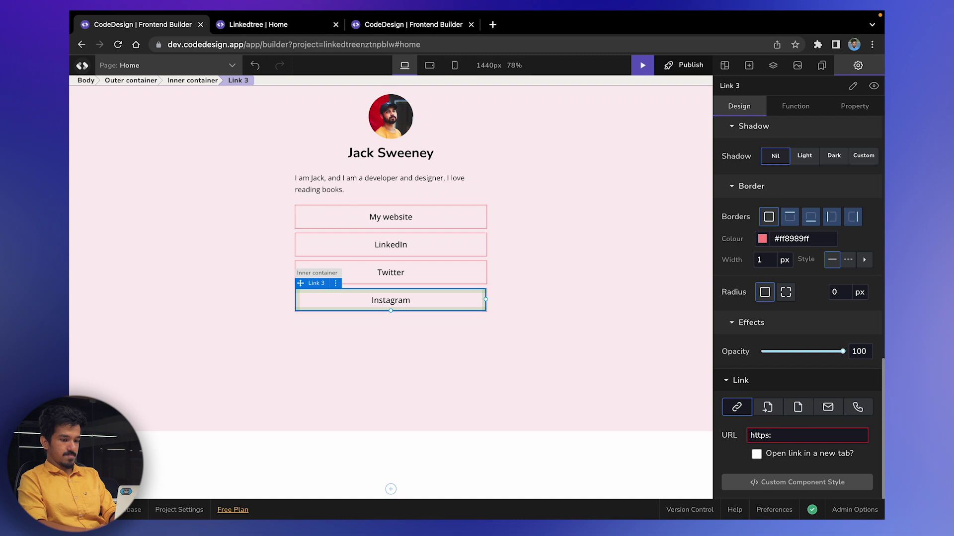
{"action": "type", "text": "//instagram.com/"}
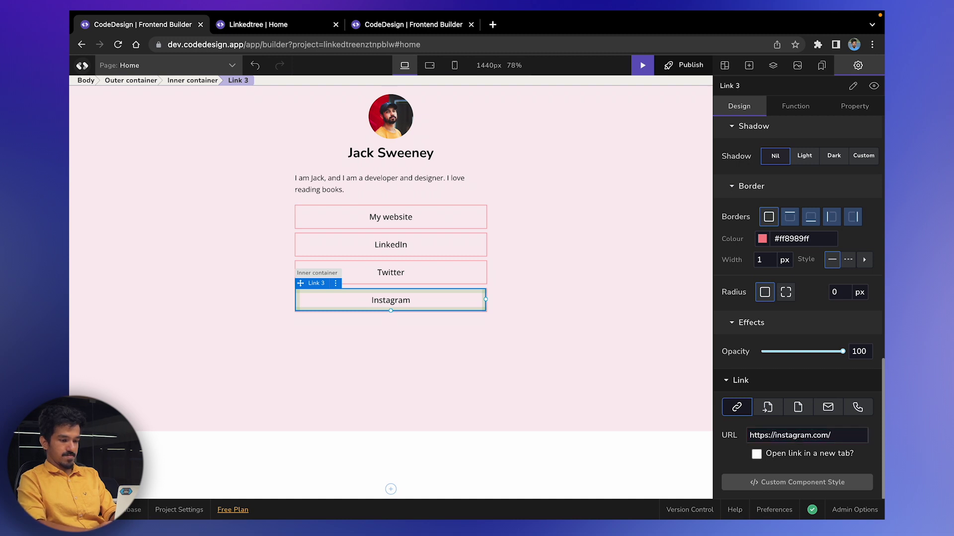
{"action": "type", "text": "jack"}
{"action": "left_click", "coordinate": [756, 454]}
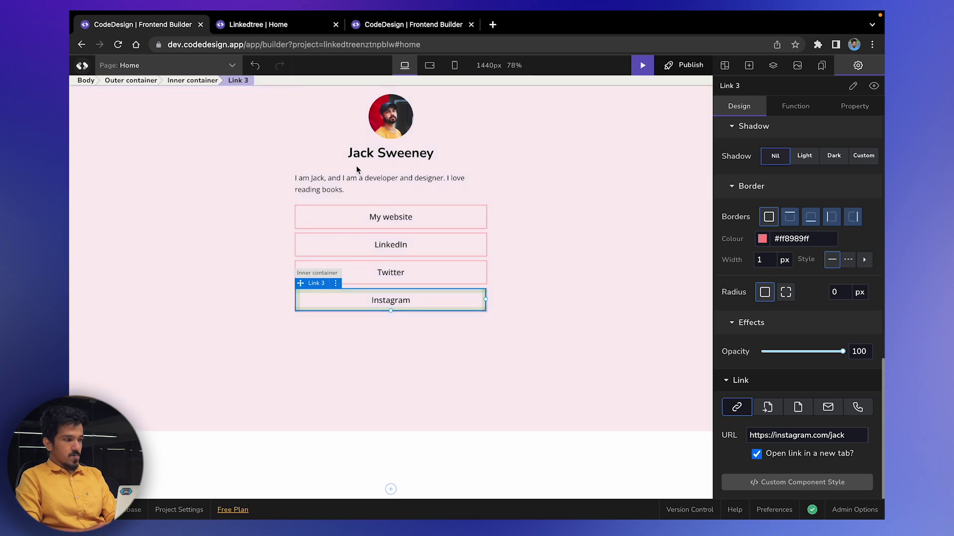
{"action": "left_click", "coordinate": [273, 28]}
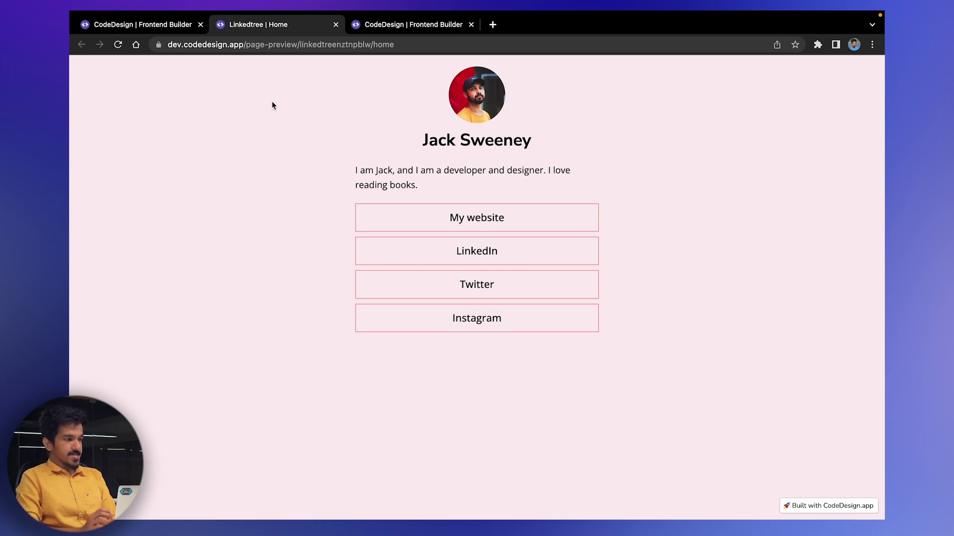
{"action": "left_click", "coordinate": [186, 26]}
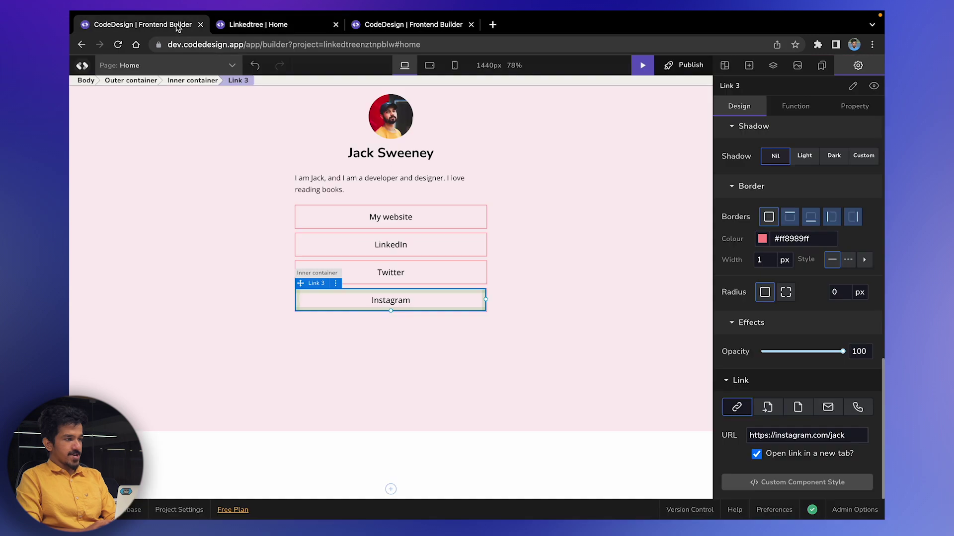
Step: Select the Inner container and switch its padding to individual sides
{"action": "left_click", "coordinate": [485, 155]}
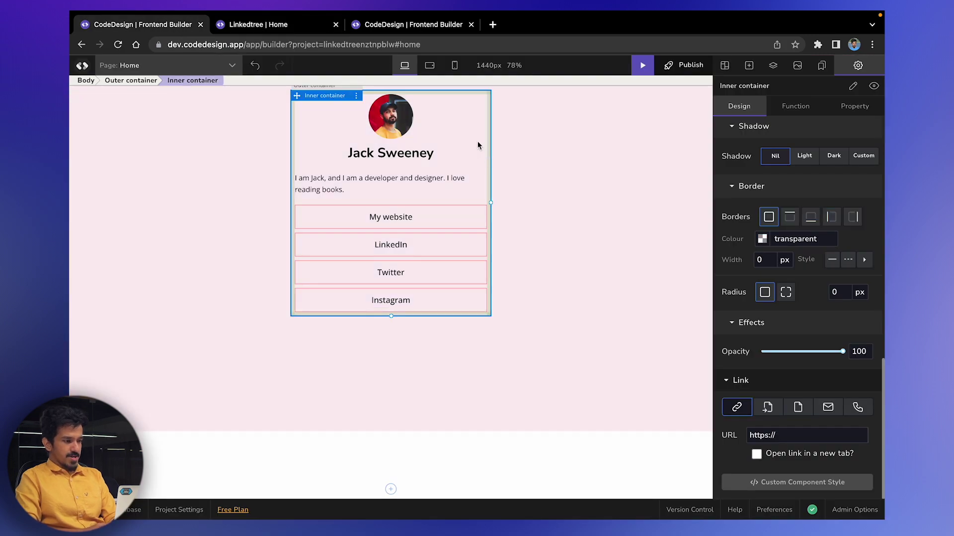
{"action": "scroll", "coordinate": [766, 234], "scroll_direction": "up", "scroll_amount": 10}
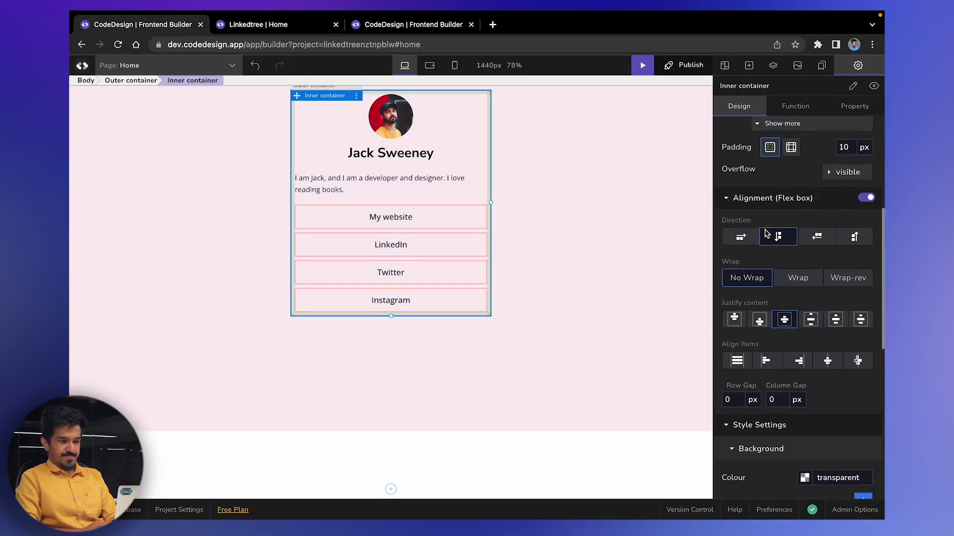
{"action": "scroll", "coordinate": [766, 234], "scroll_direction": "up", "scroll_amount": 4}
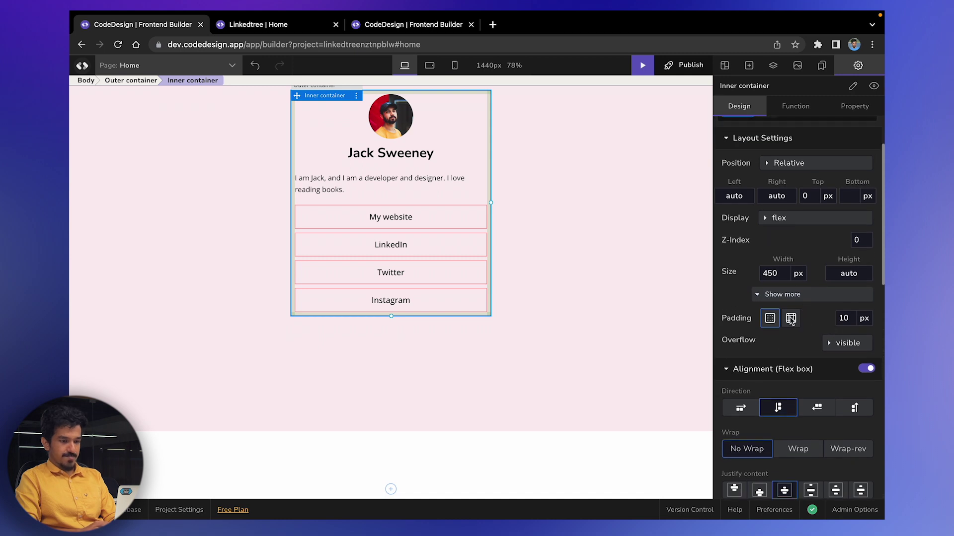
{"action": "left_click", "coordinate": [843, 318]}
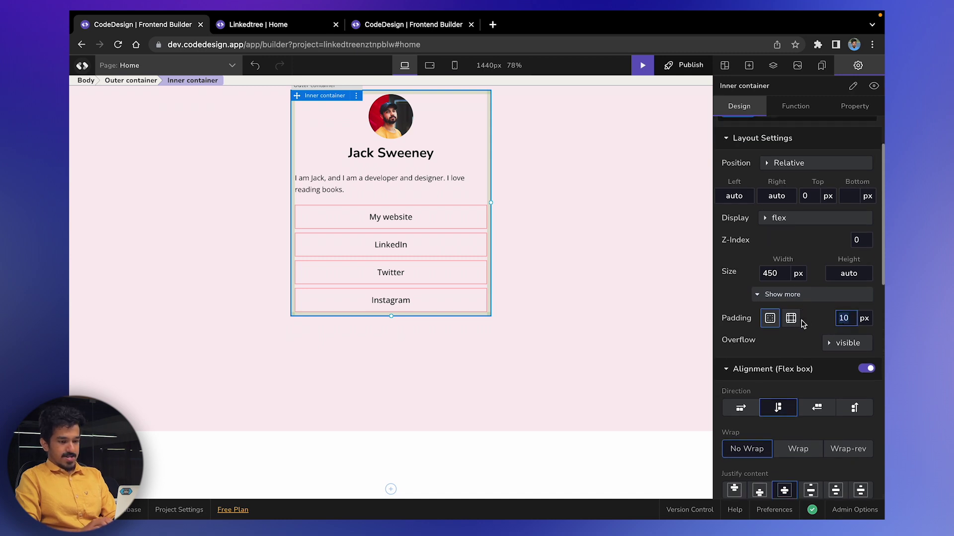
{"action": "scroll", "coordinate": [804, 323], "scroll_direction": "up", "scroll_amount": 2}
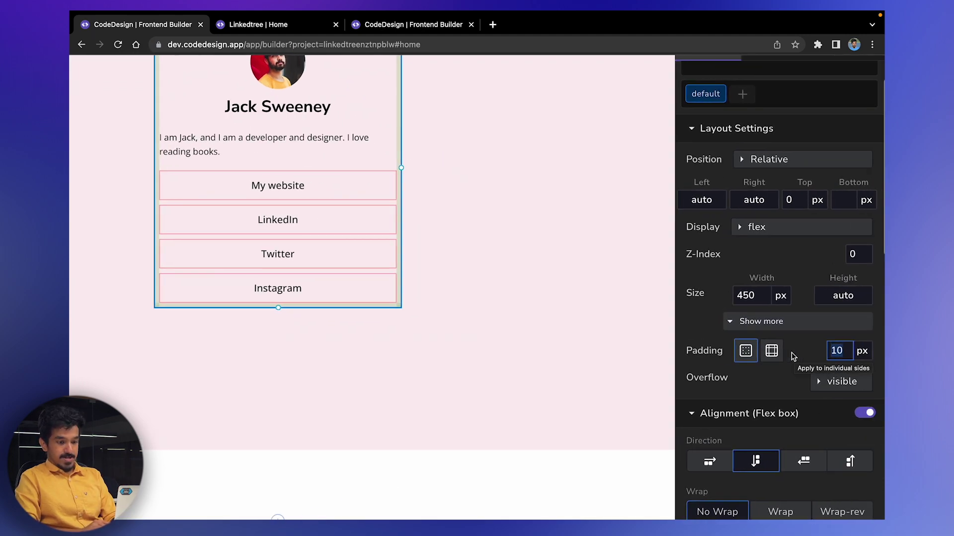
{"action": "left_click", "coordinate": [776, 353]}
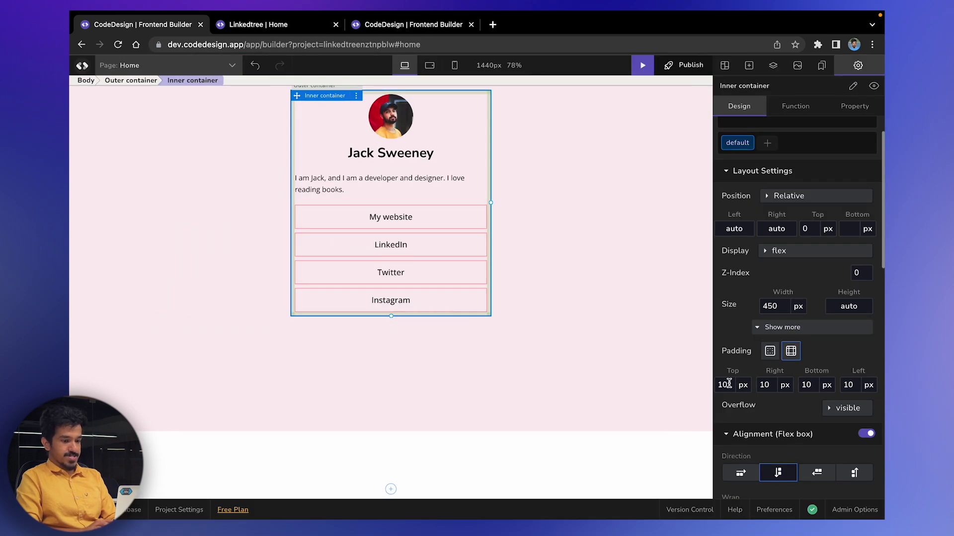
Step: Set top and bottom padding to 50 px and check it in the preview
{"action": "left_click", "coordinate": [725, 385]}
{"action": "type", "text": "50"}
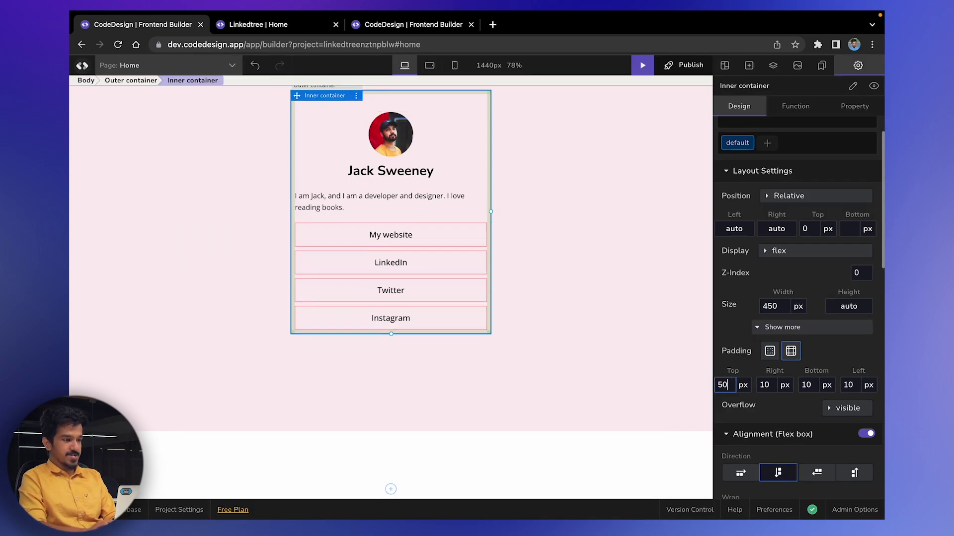
{"action": "left_click", "coordinate": [802, 386]}
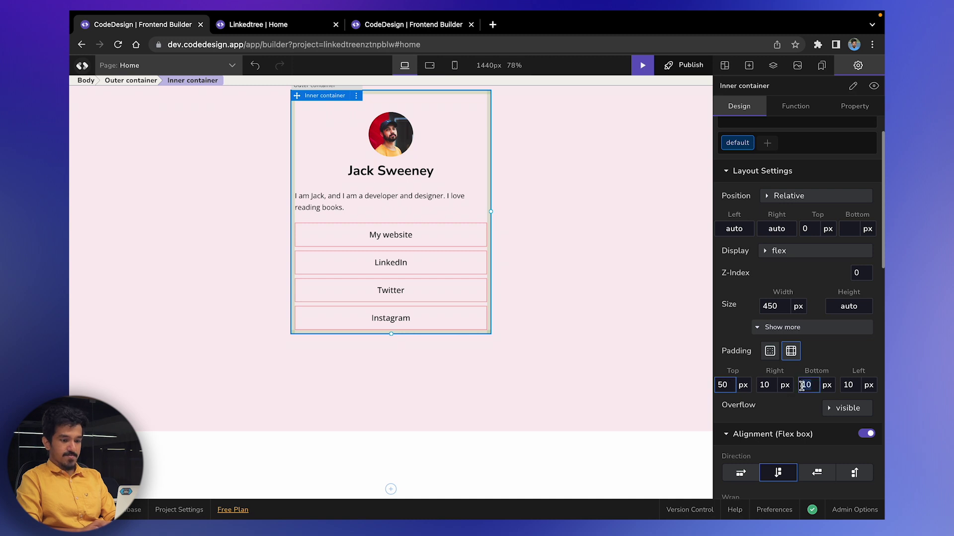
{"action": "type", "text": "50"}
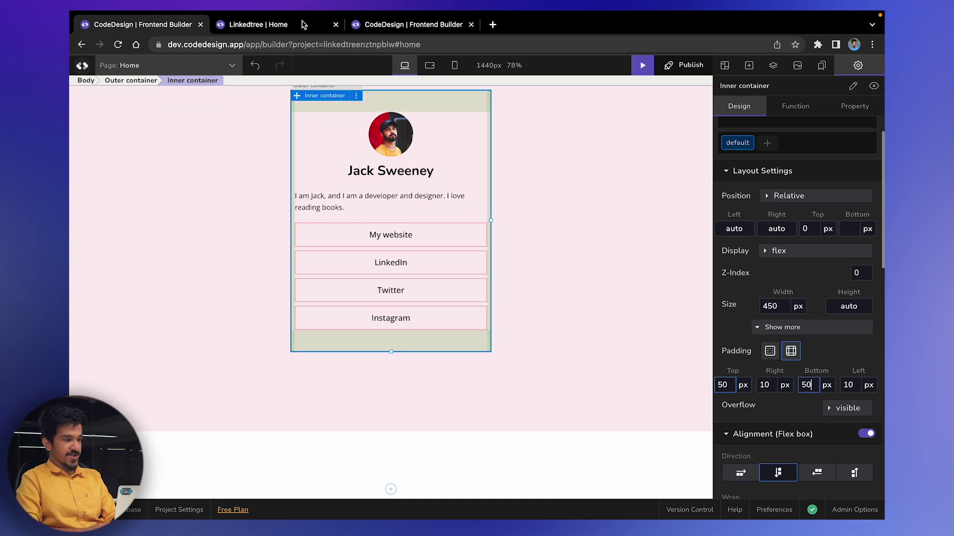
{"action": "left_click", "coordinate": [286, 29]}
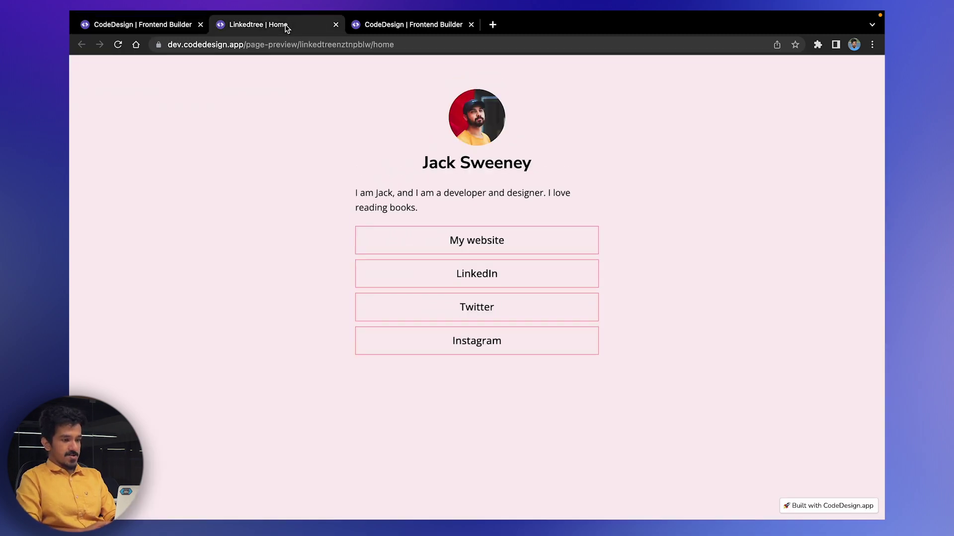
{"action": "left_click", "coordinate": [175, 24]}
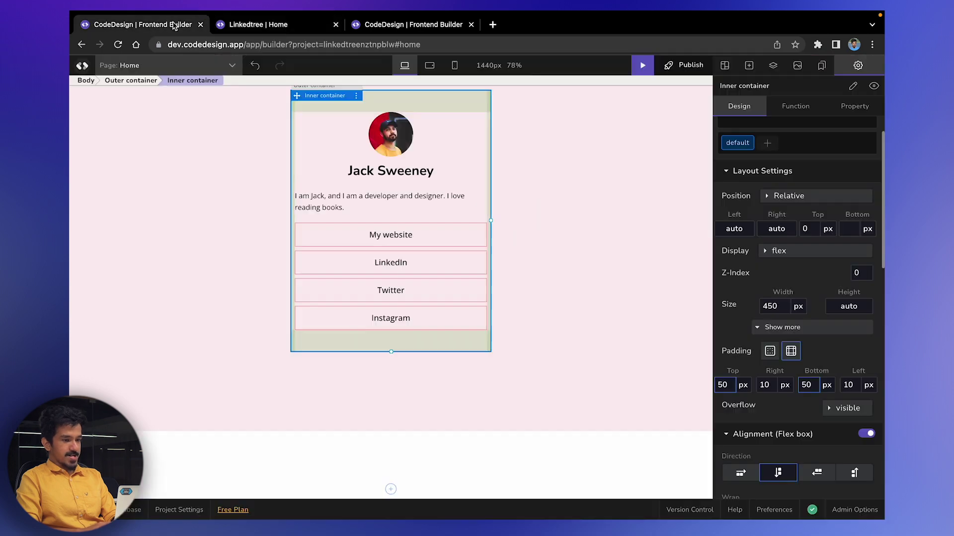
Step: Change the padding to 80 px and view the result in the preview
{"action": "double_click", "coordinate": [723, 385]}
{"action": "type", "text": "80"}
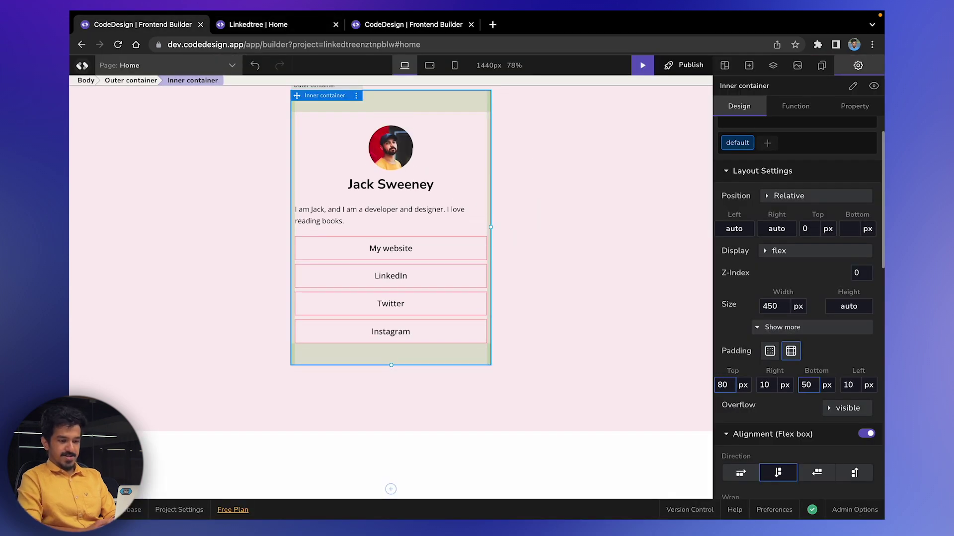
{"action": "type", "text": "80"}
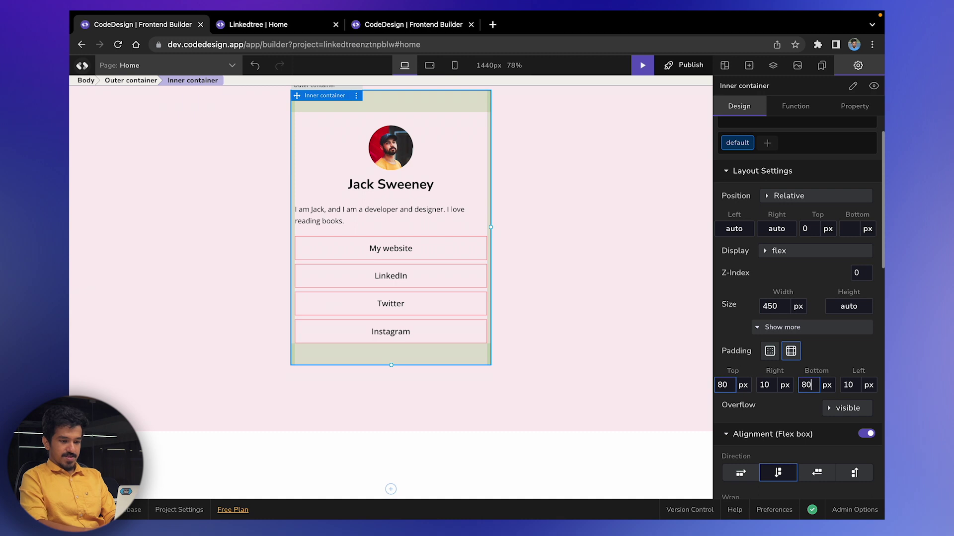
{"action": "left_click", "coordinate": [260, 30]}
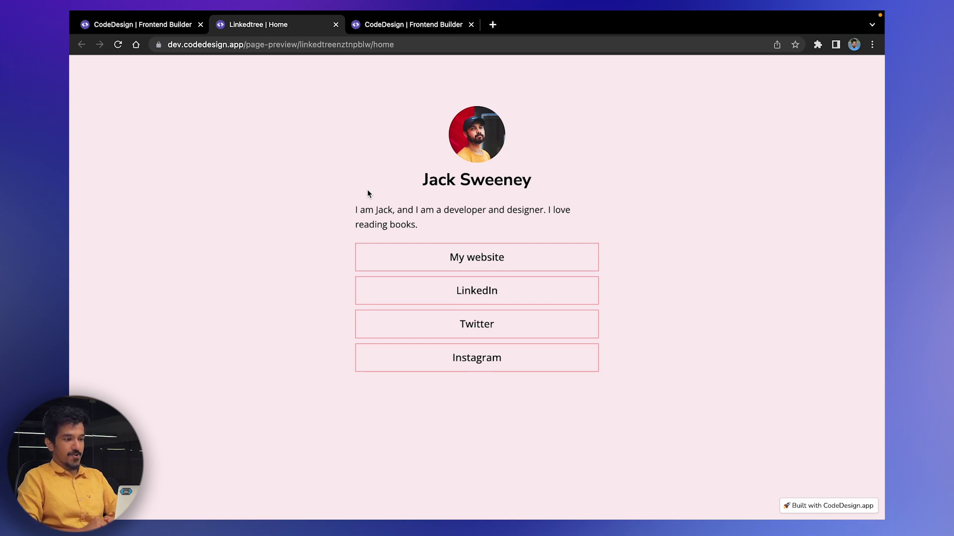
Step: Deploy the current version of the profile page and open the published staging site
{"action": "left_click", "coordinate": [162, 29]}
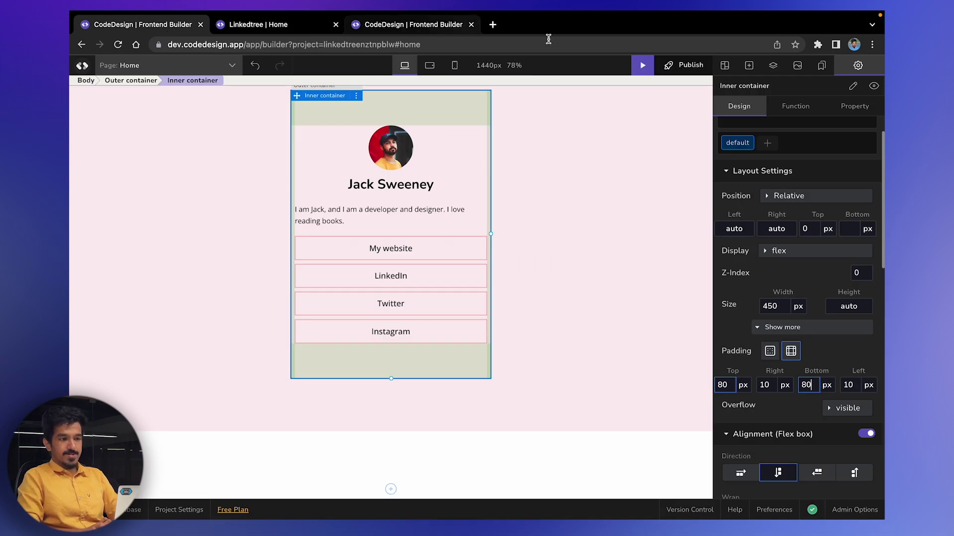
{"action": "left_click", "coordinate": [685, 65]}
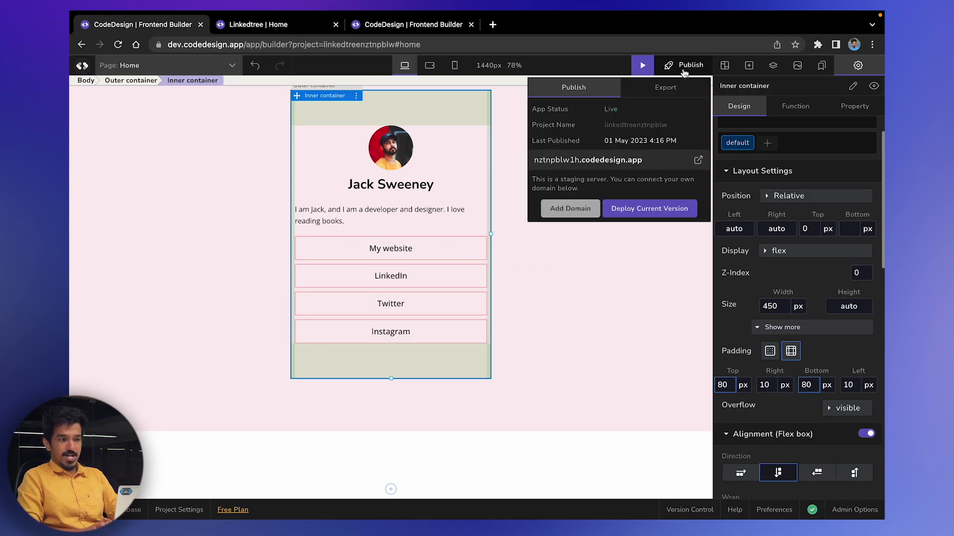
{"action": "left_click", "coordinate": [636, 210]}
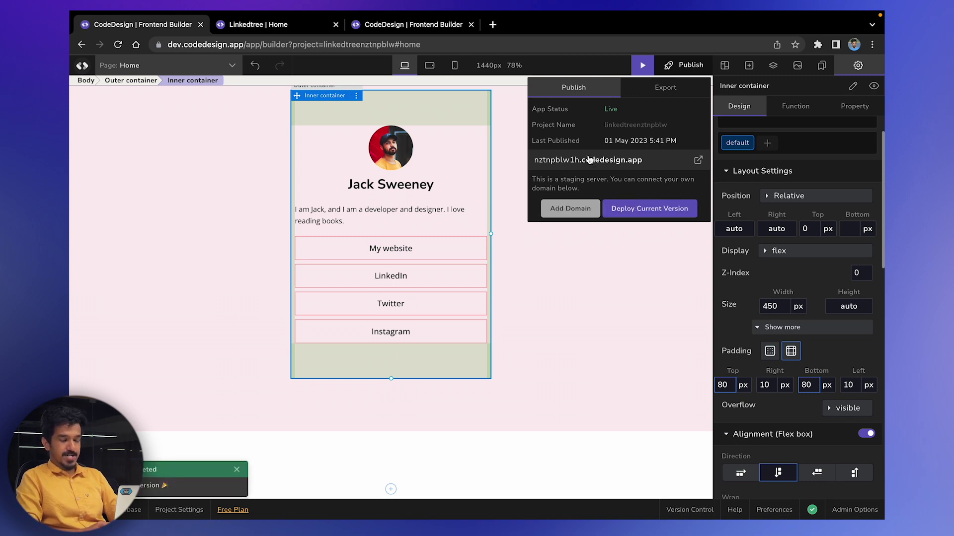
{"action": "left_click", "coordinate": [570, 160]}
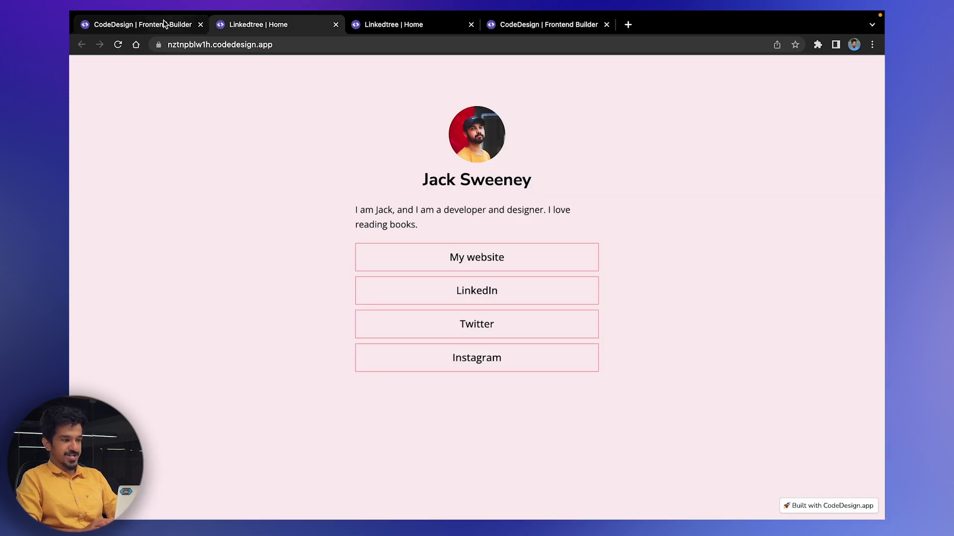
{"action": "left_click", "coordinate": [164, 24]}
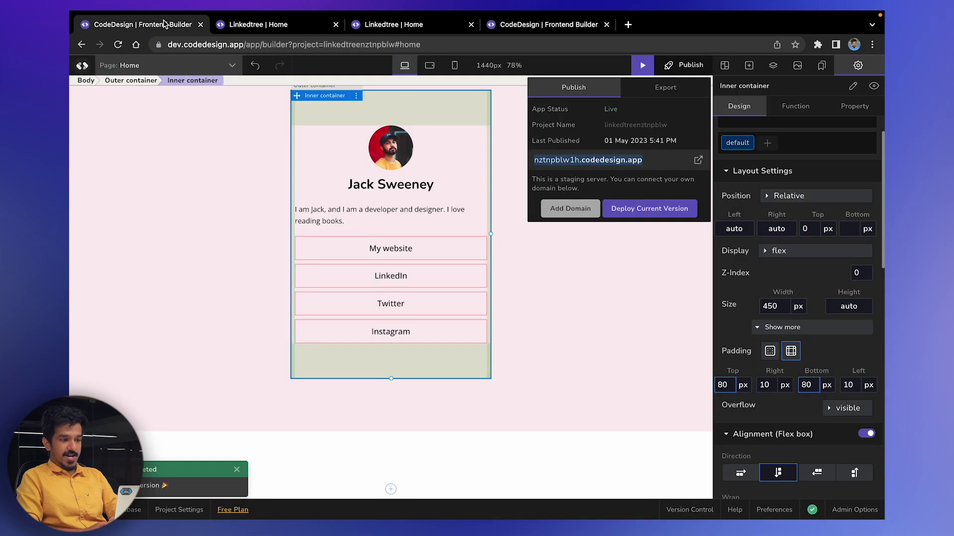
{"action": "scroll", "coordinate": [570, 218], "scroll_direction": "up", "scroll_amount": 3}
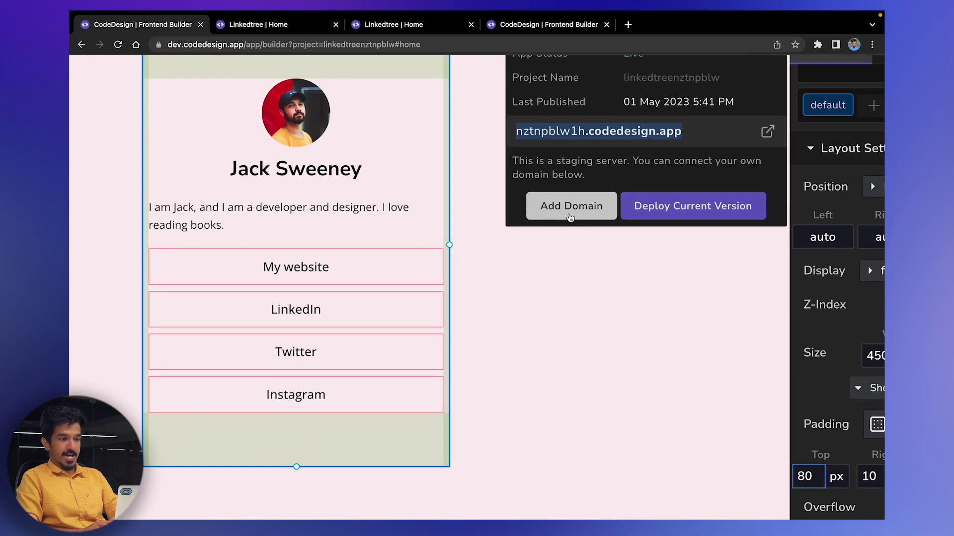